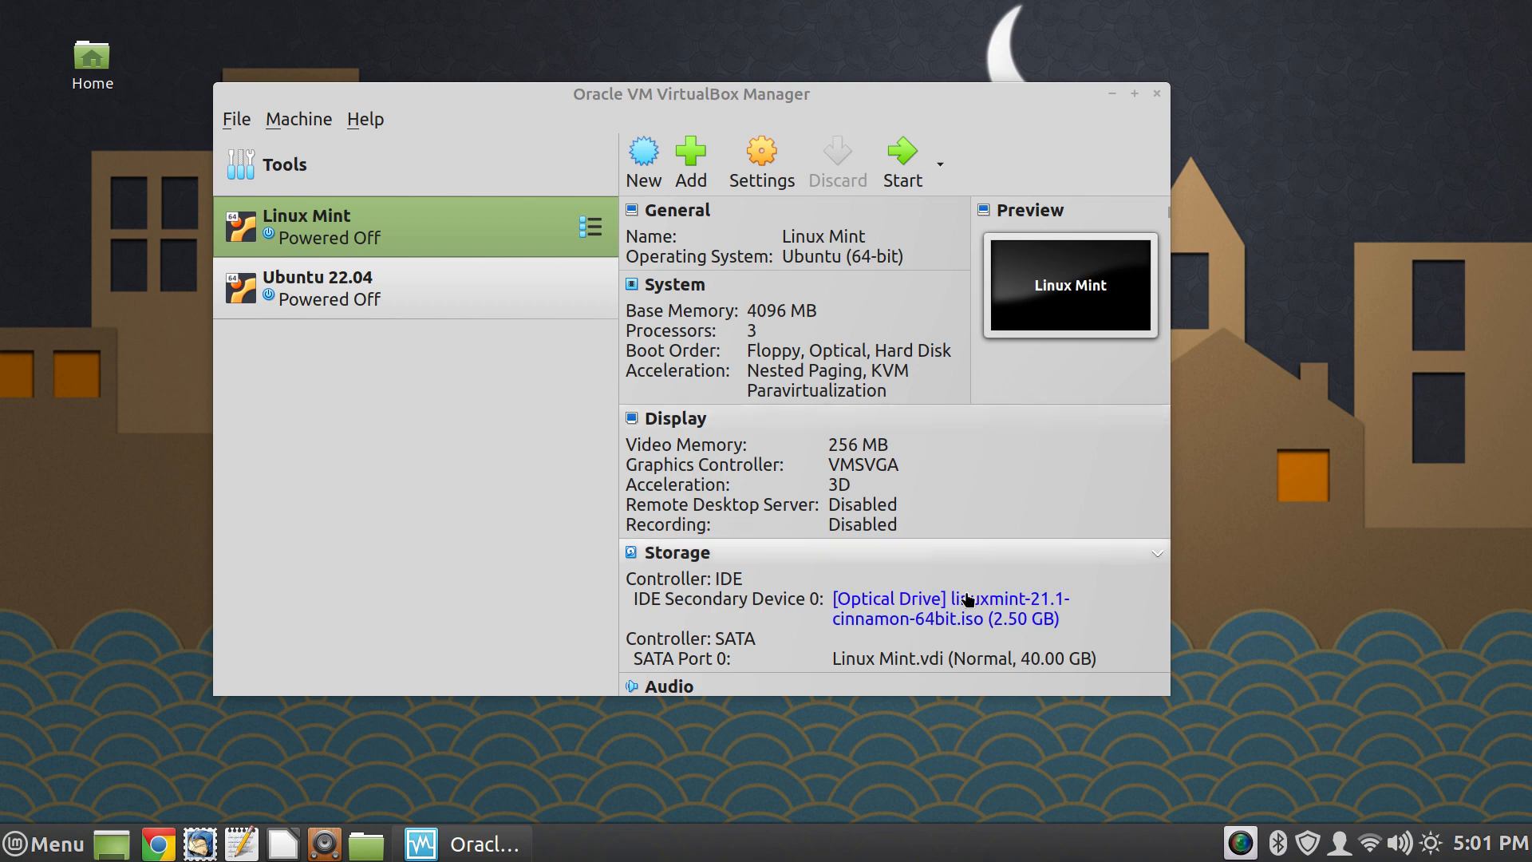
- Start the Linux Mint virtual machine and boot its "OEM install (for manufacturers)" entry
click(888, 150)
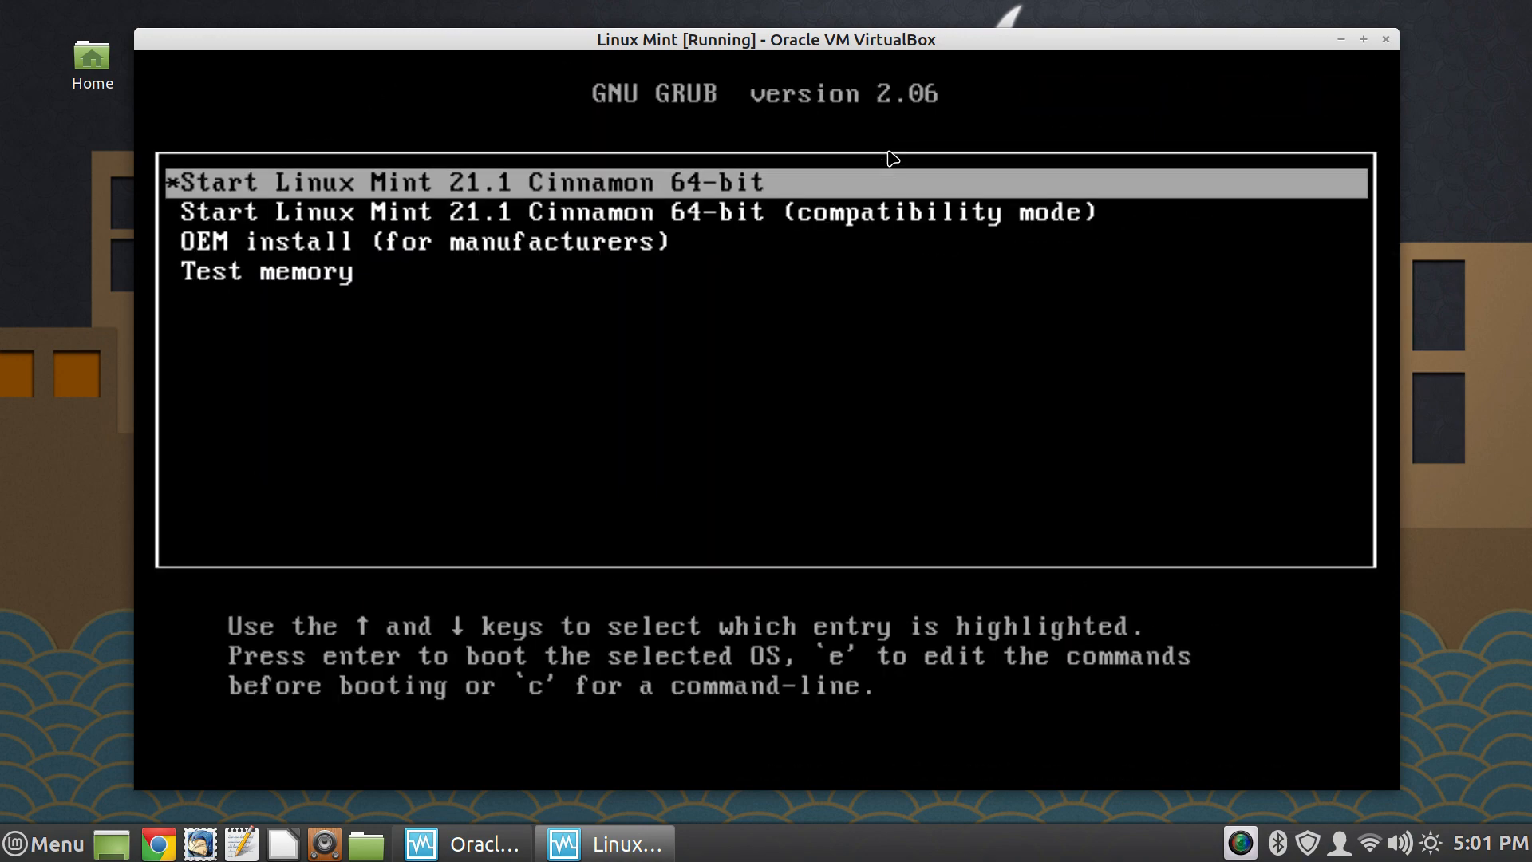
key(Down)
key(Down)
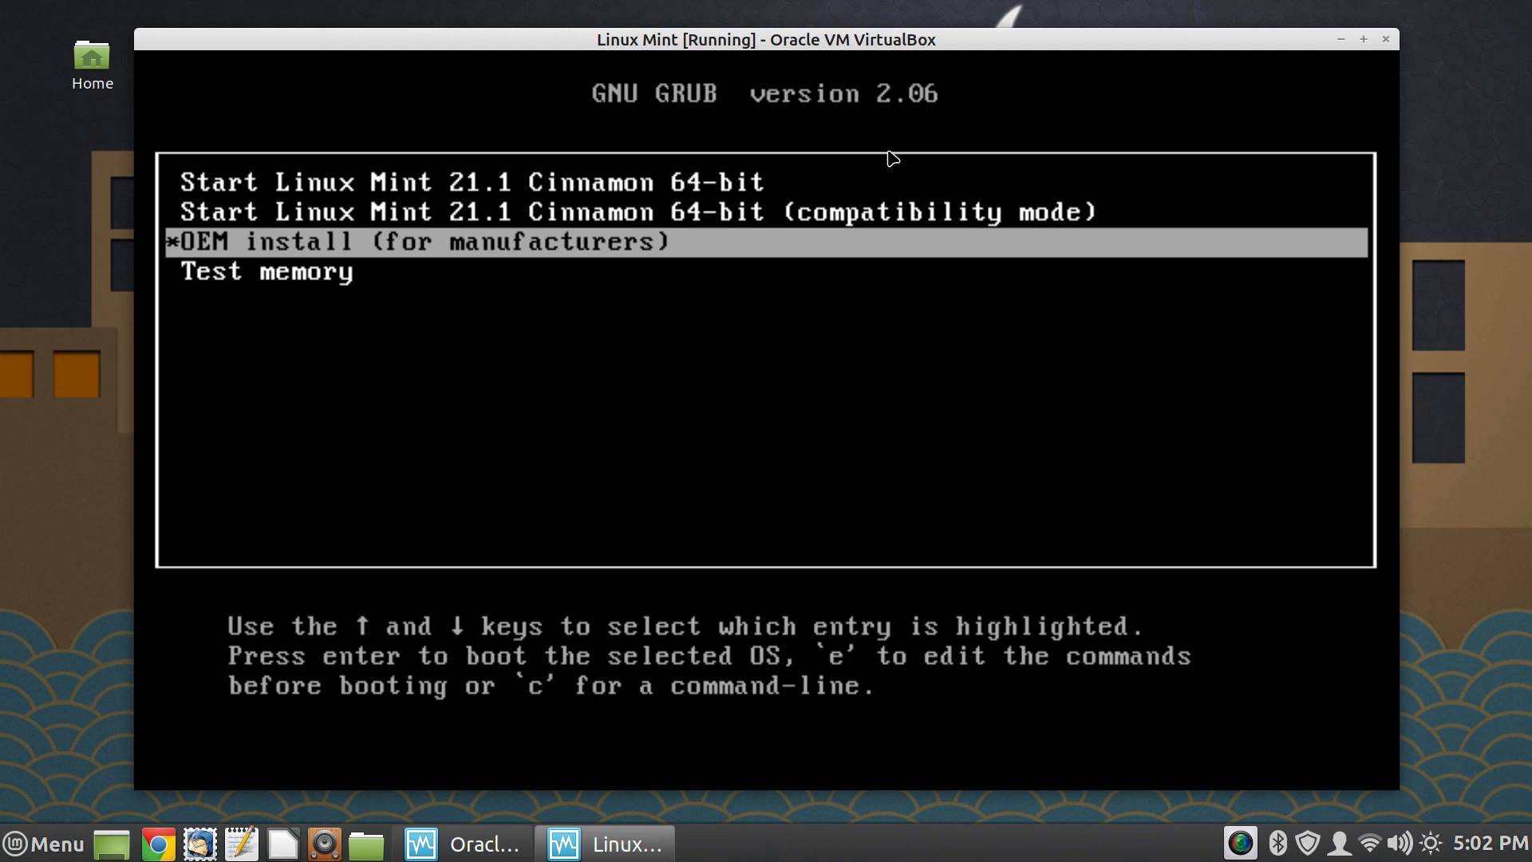
key(Up)
key(Up)
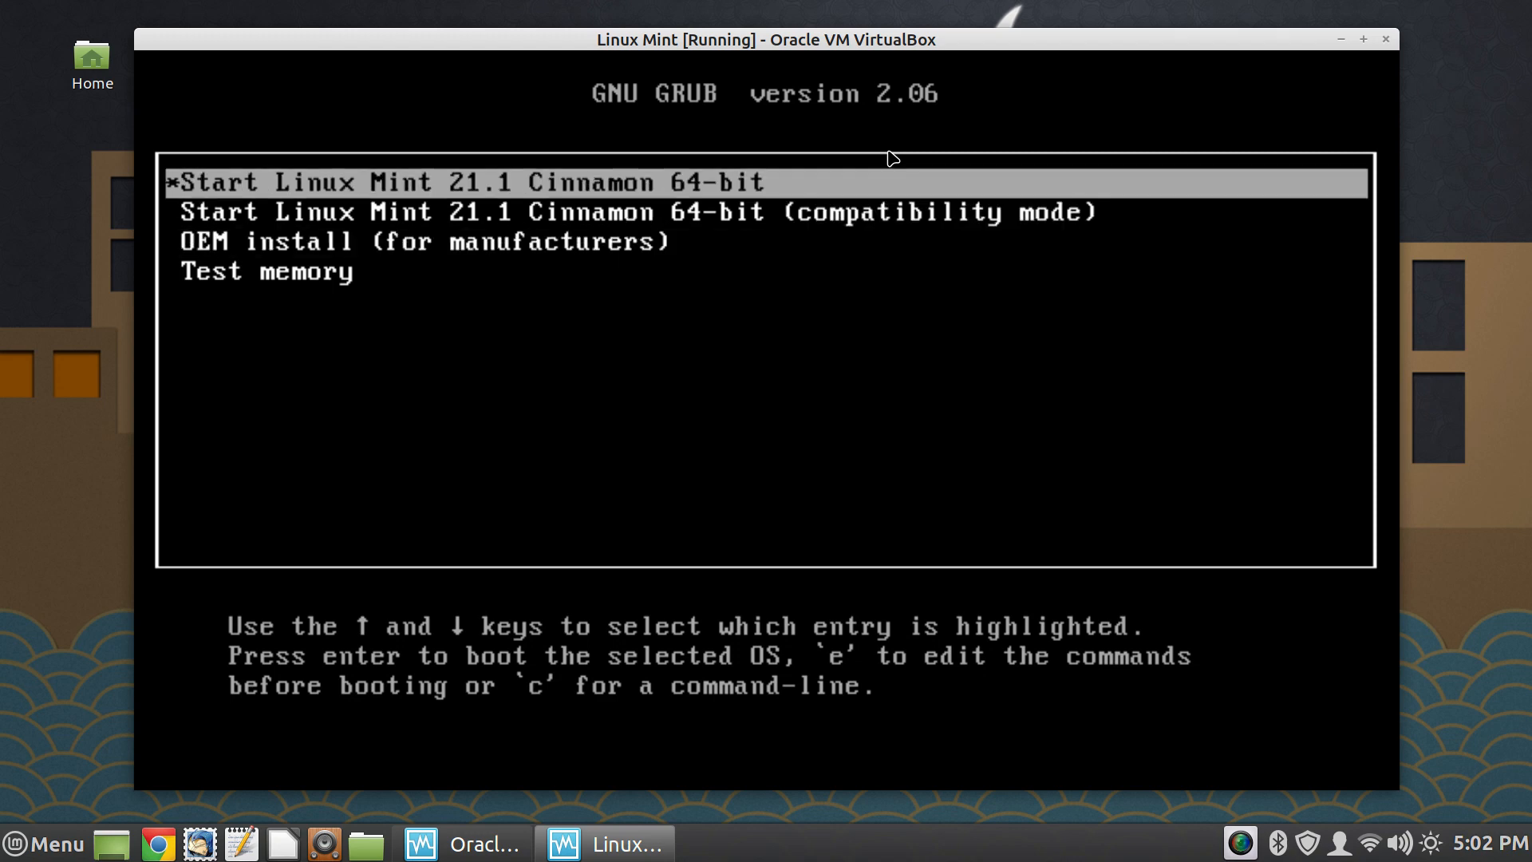
key(Down)
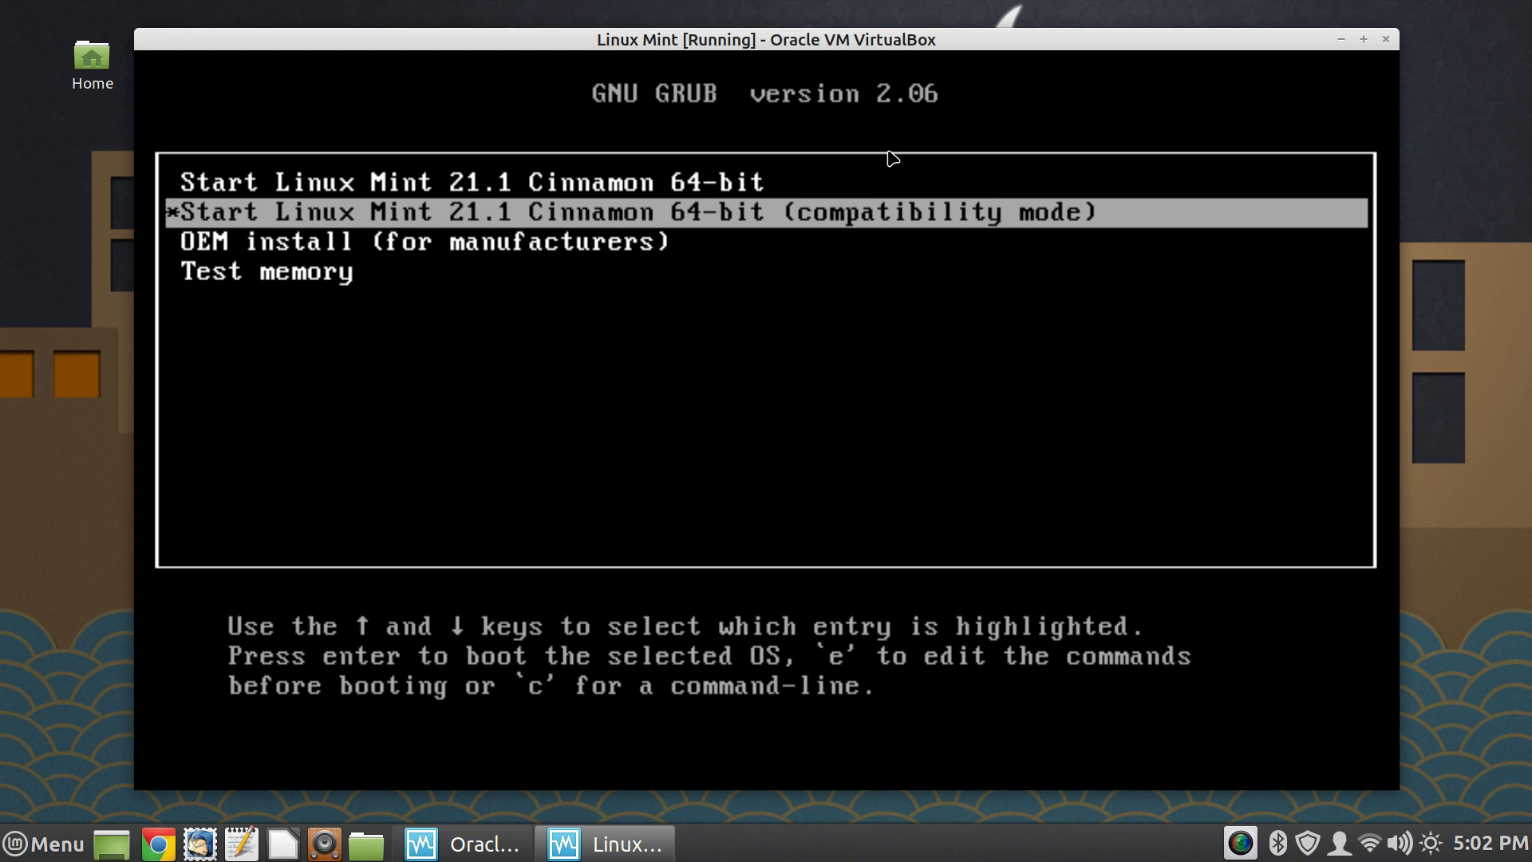
key(Down)
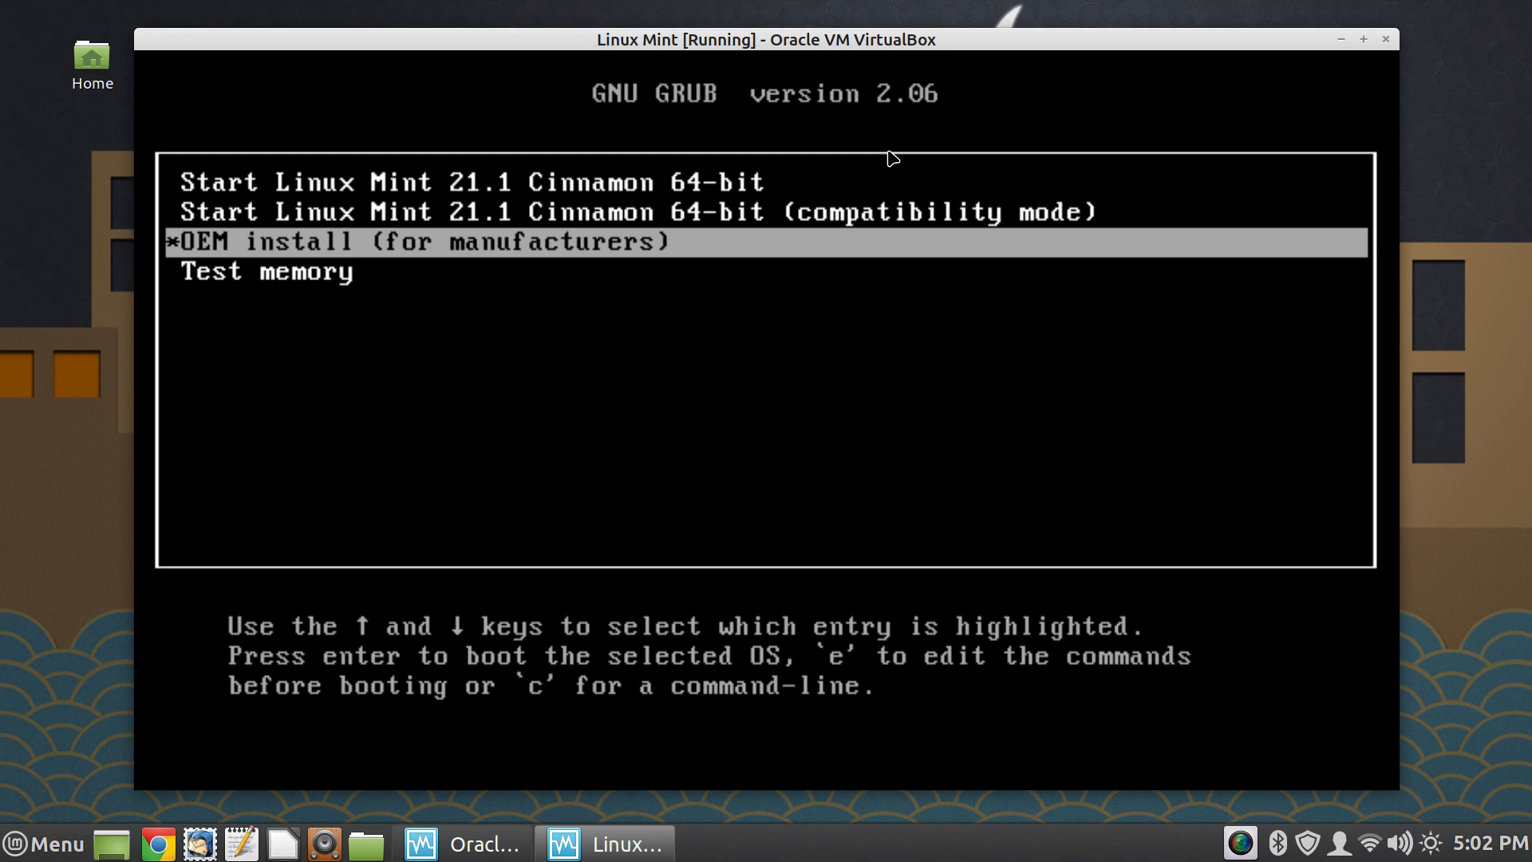
key(Return)
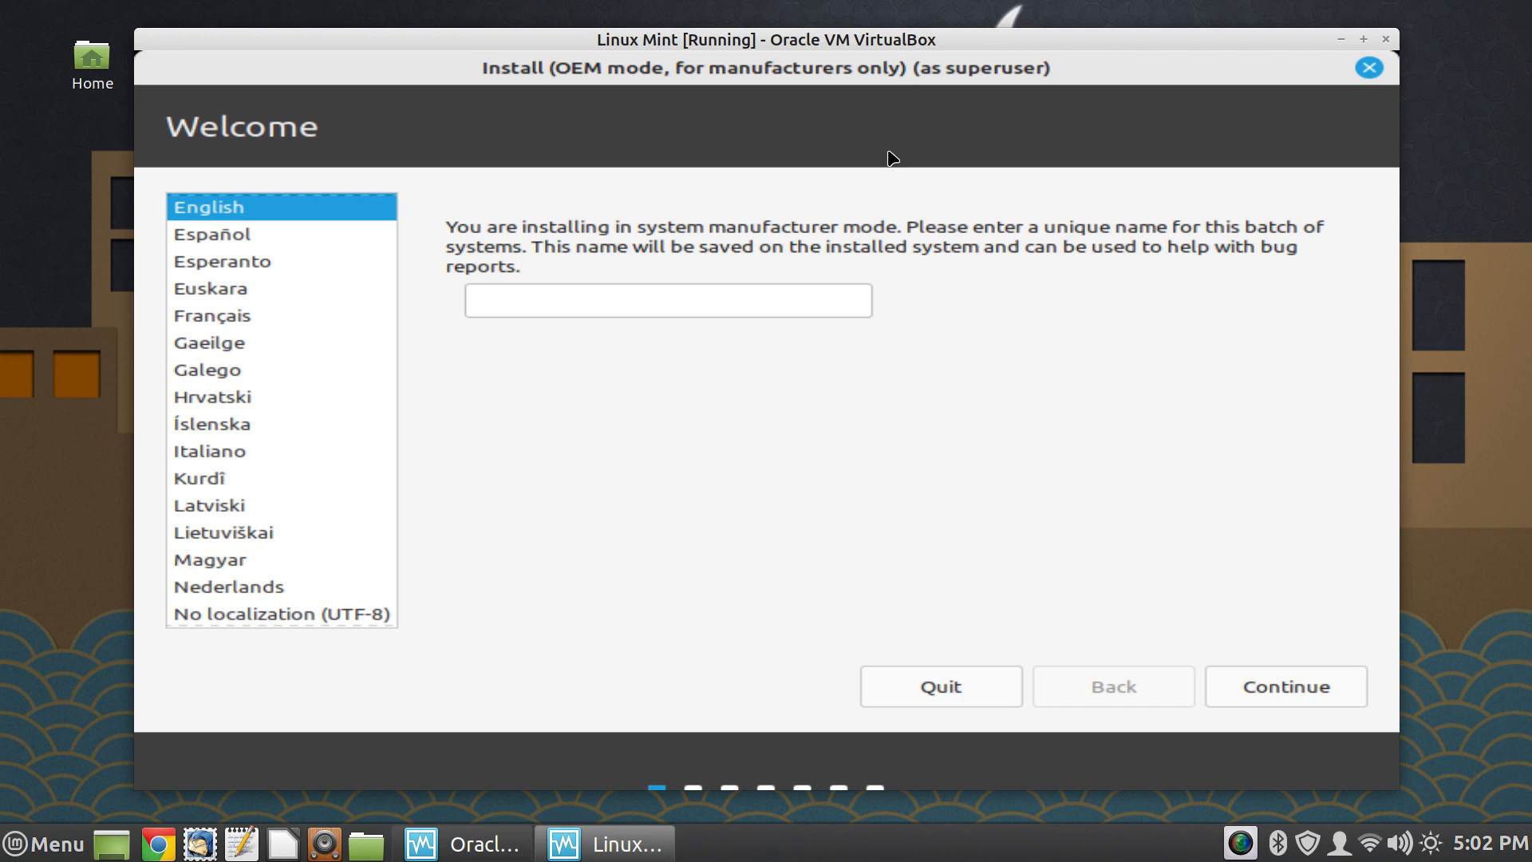
- Keep English as the installer language and name this batch of systems "joe's pc factory"
click(736, 302)
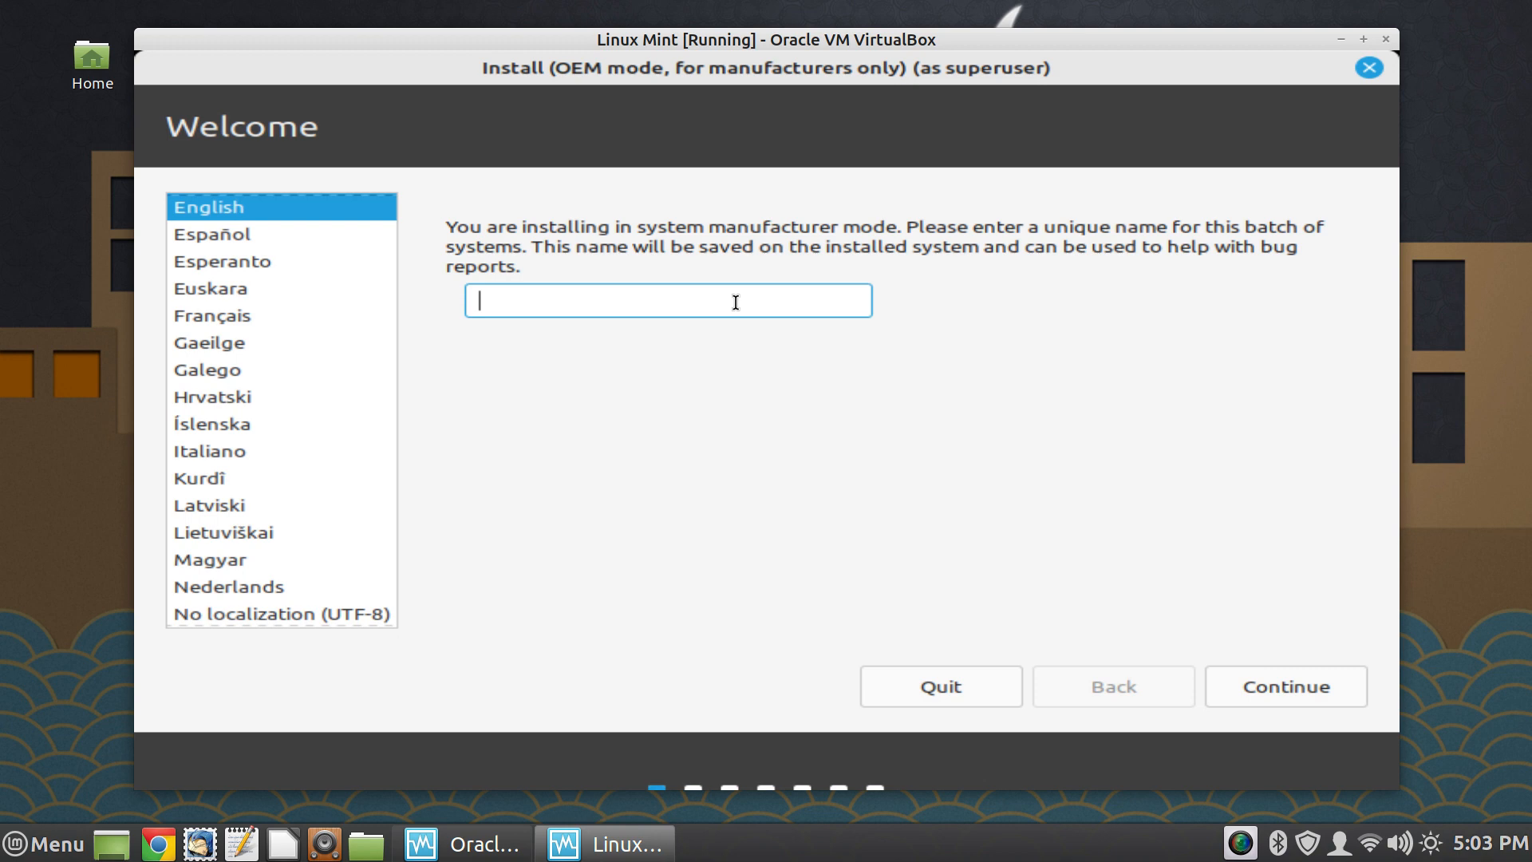
text(joe's pc factory)
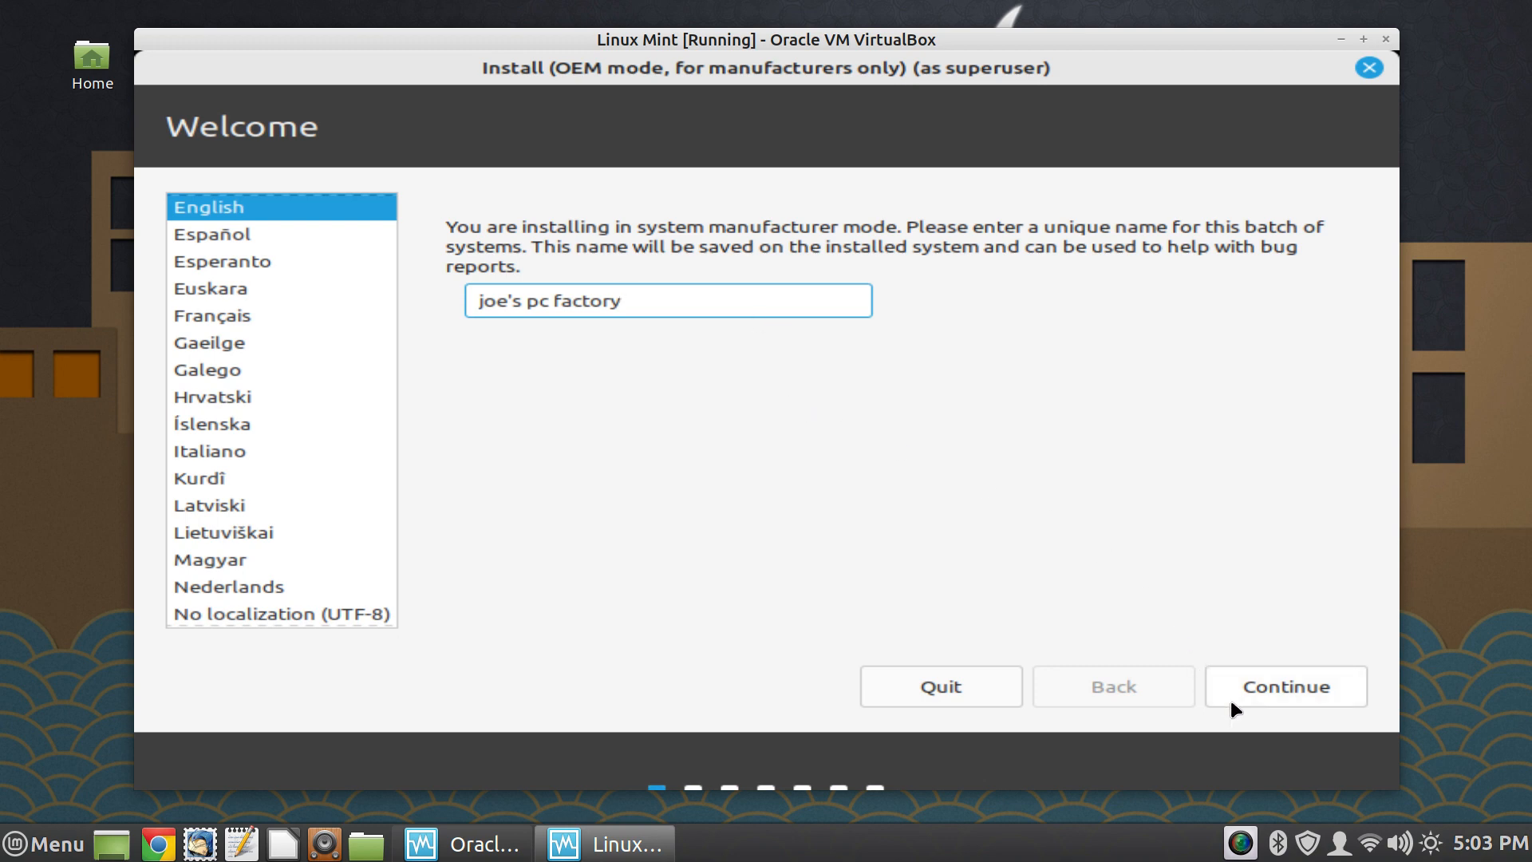
click(1266, 679)
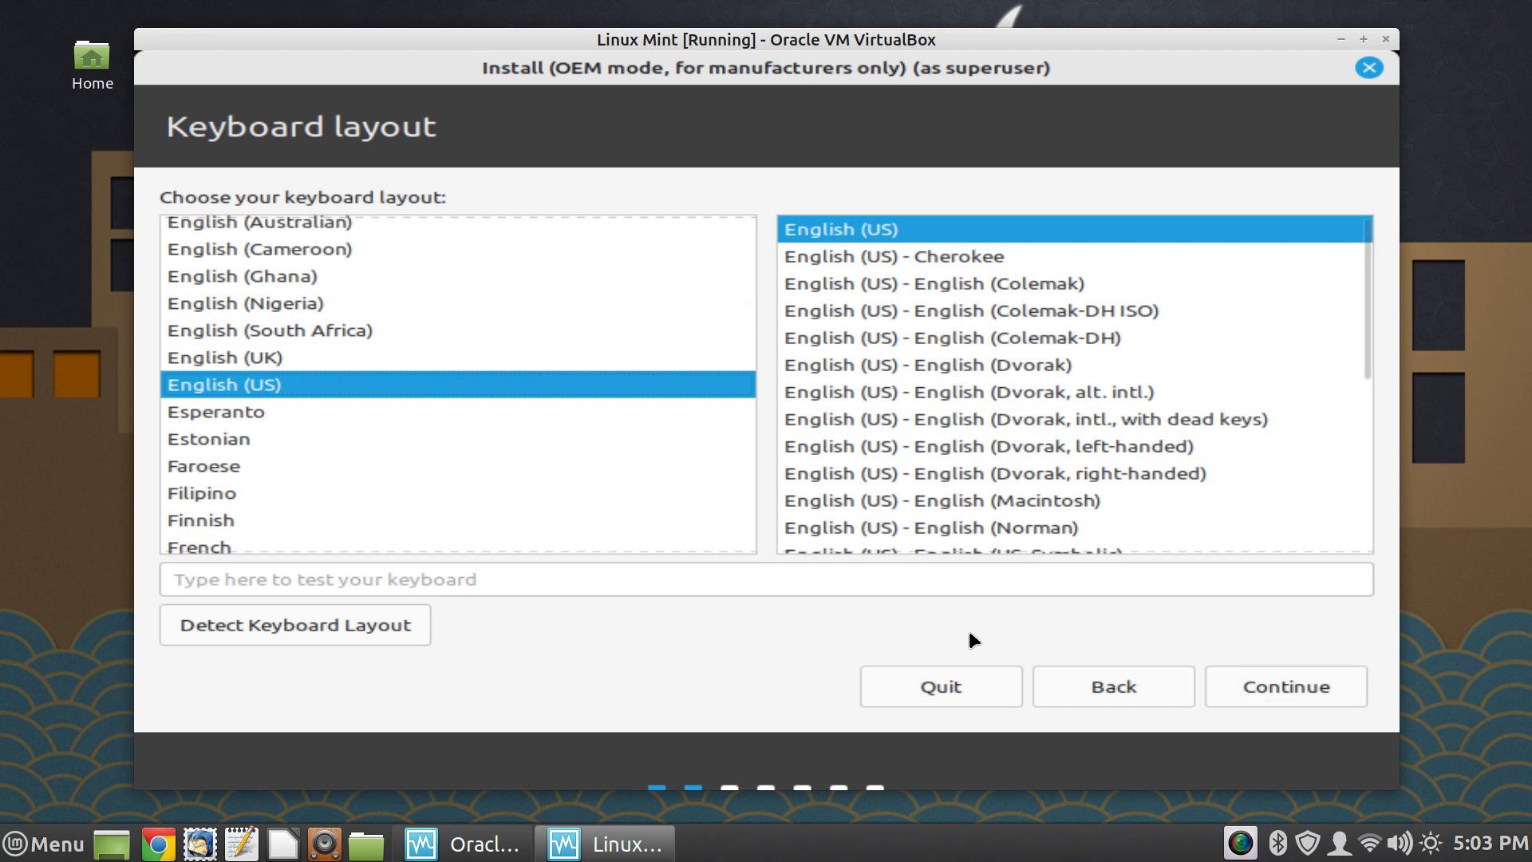
- Accept the English (US) keyboard layout and keep the installation of multimedia codecs enabled
click(1287, 693)
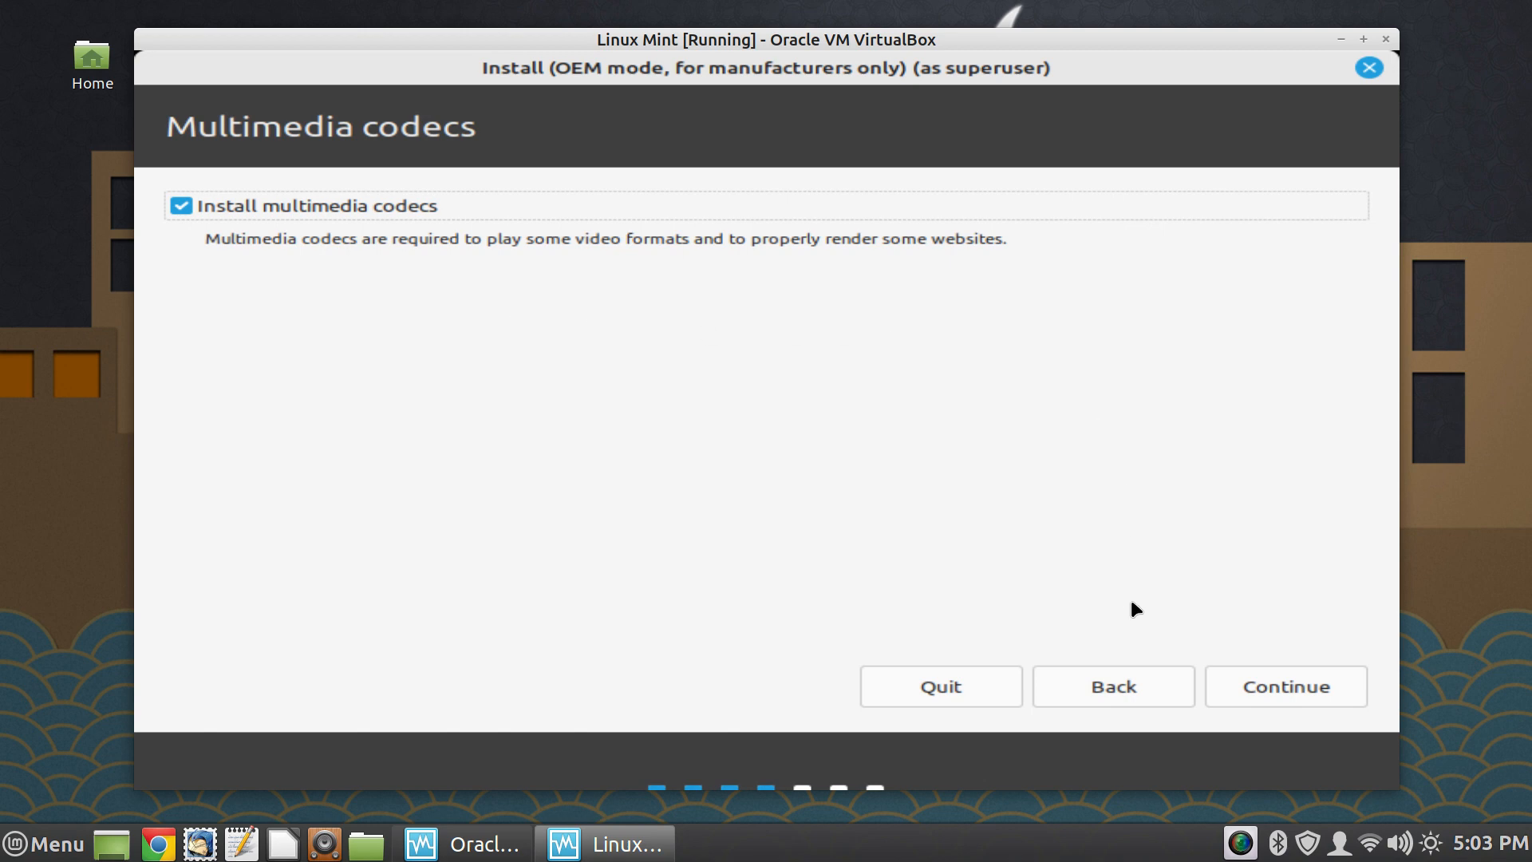
click(1269, 688)
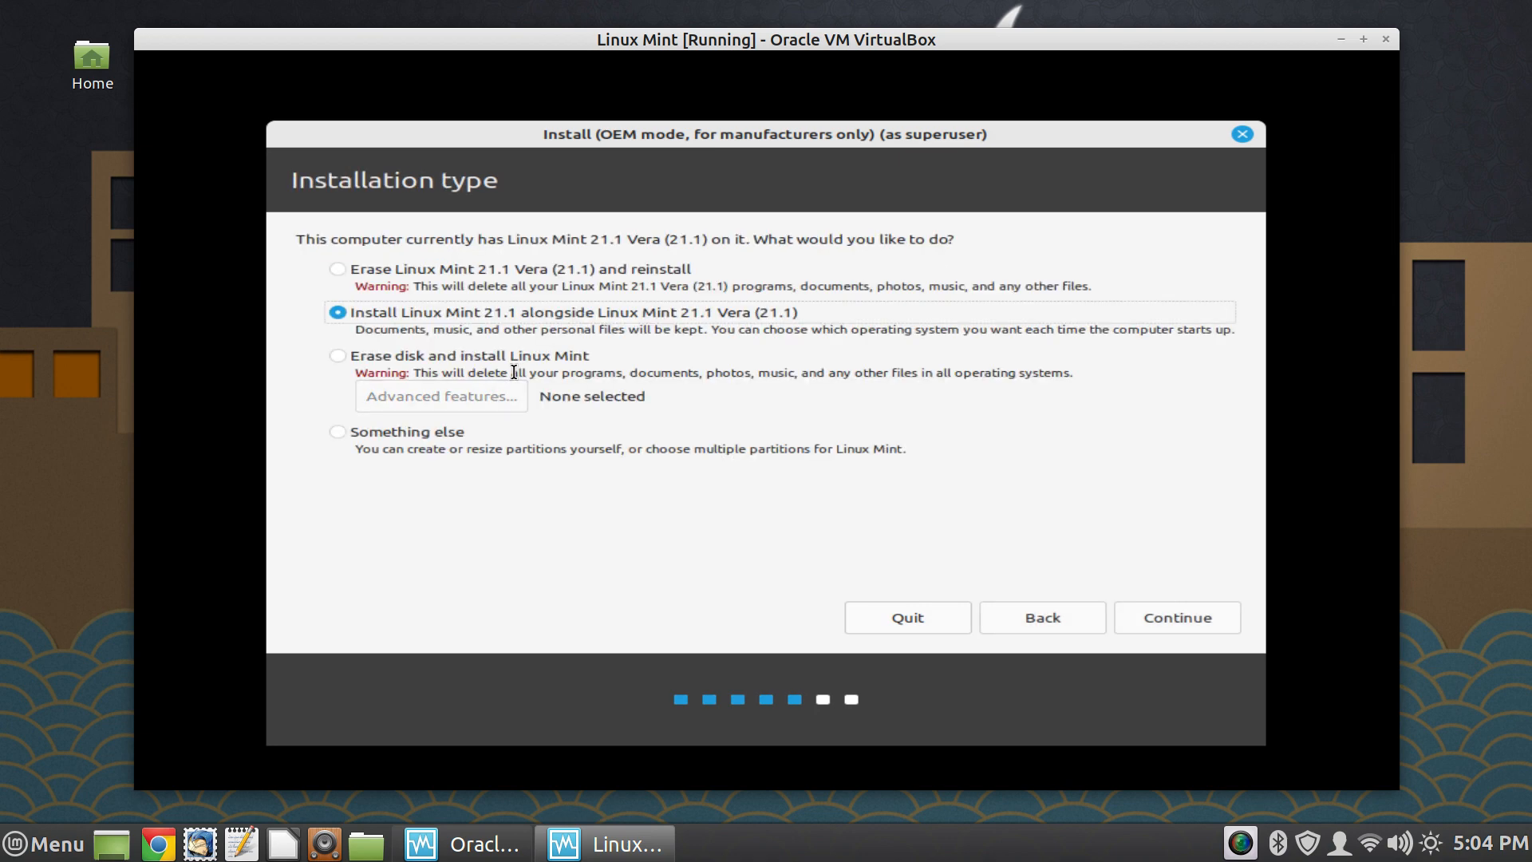
- Choose to erase Linux Mint 21.1 Vera and reinstall, write the changes to disk, and accept New York as the location
click(495, 269)
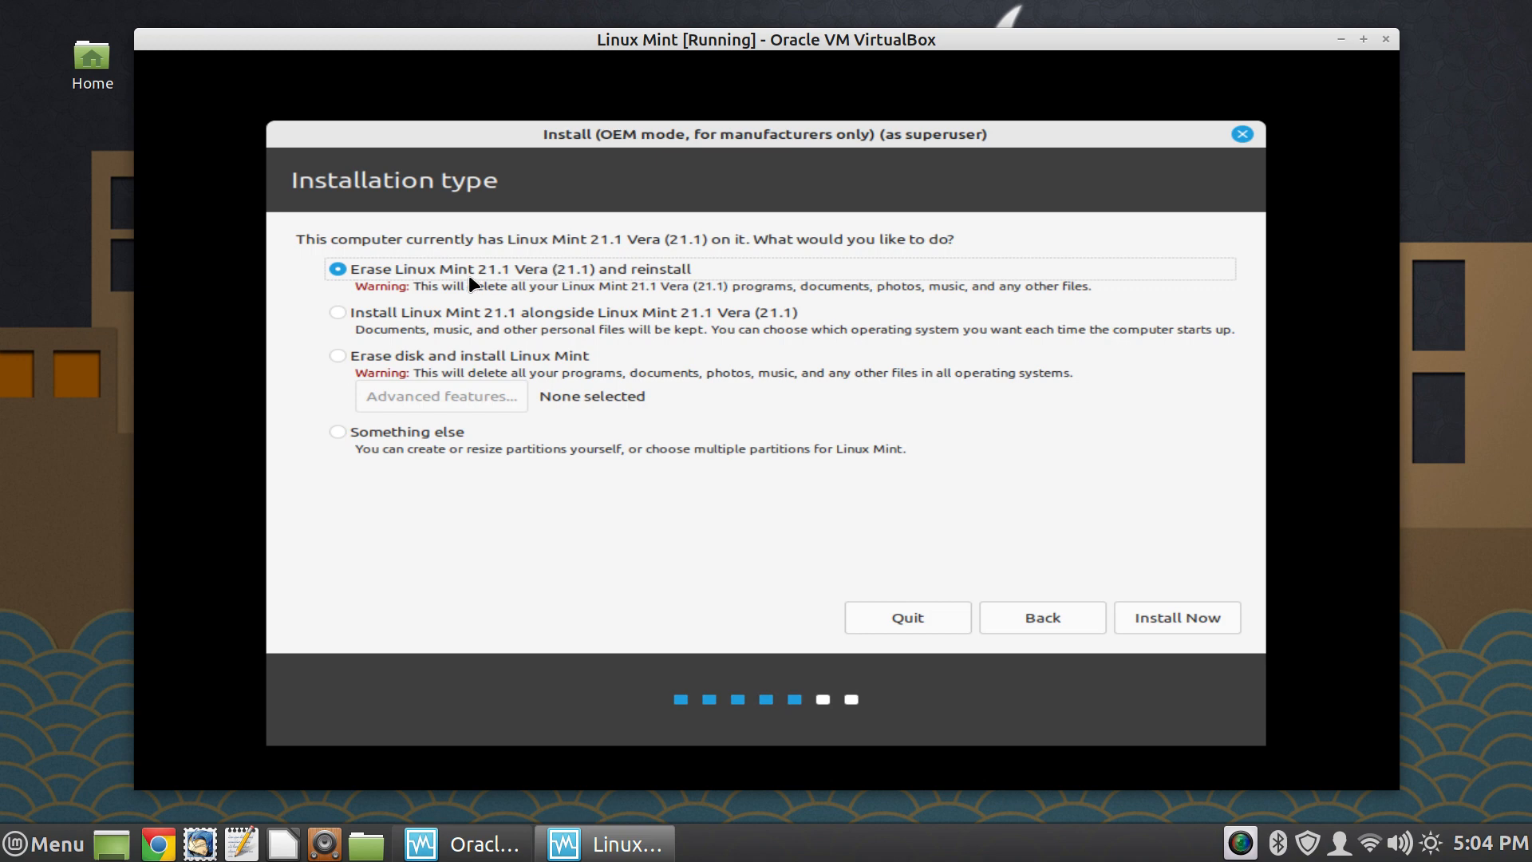
click(1170, 619)
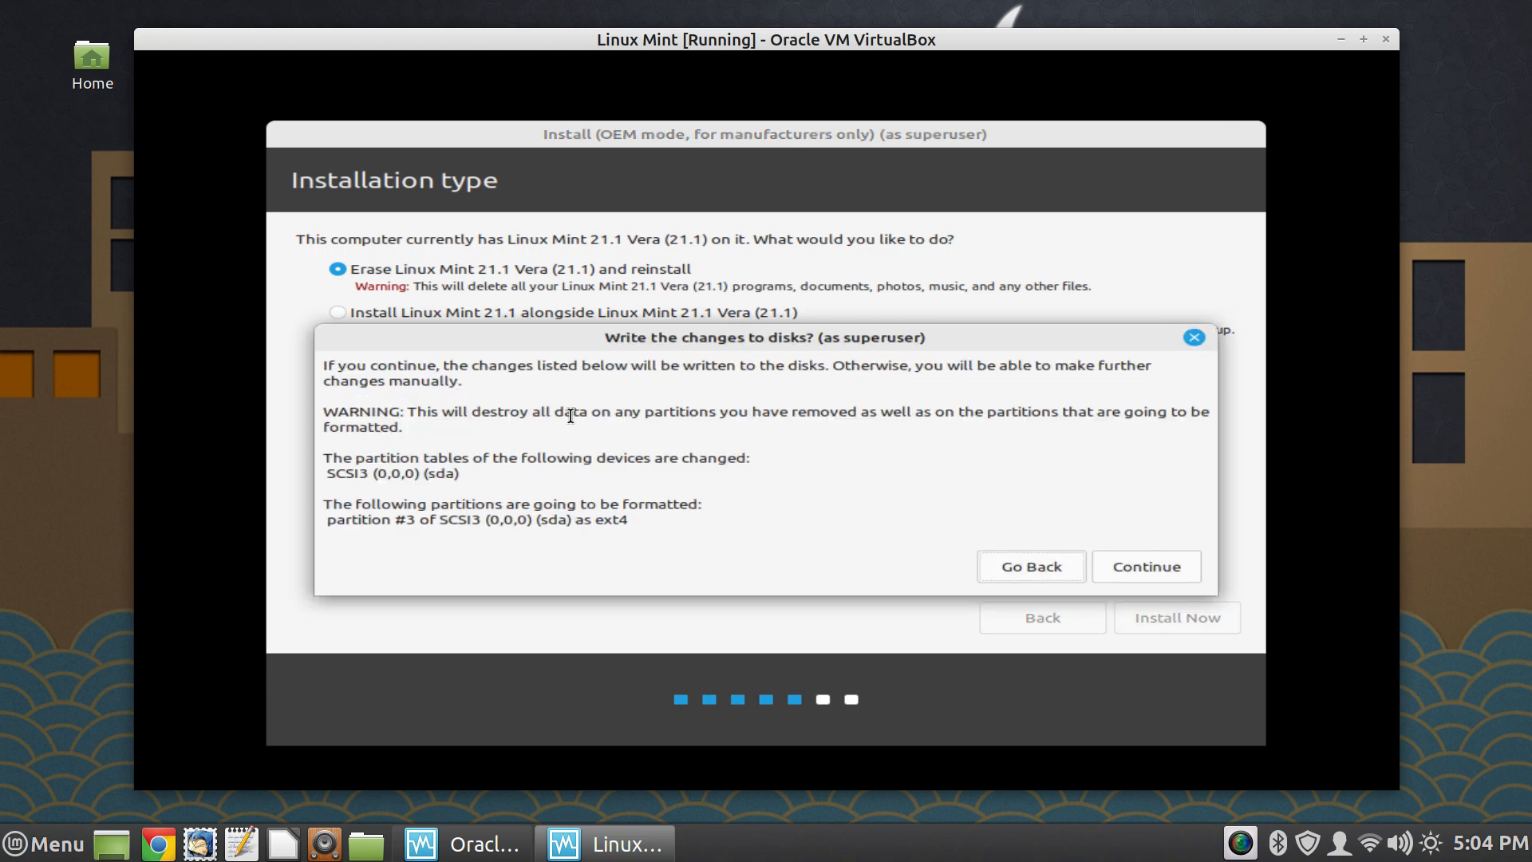
click(1133, 562)
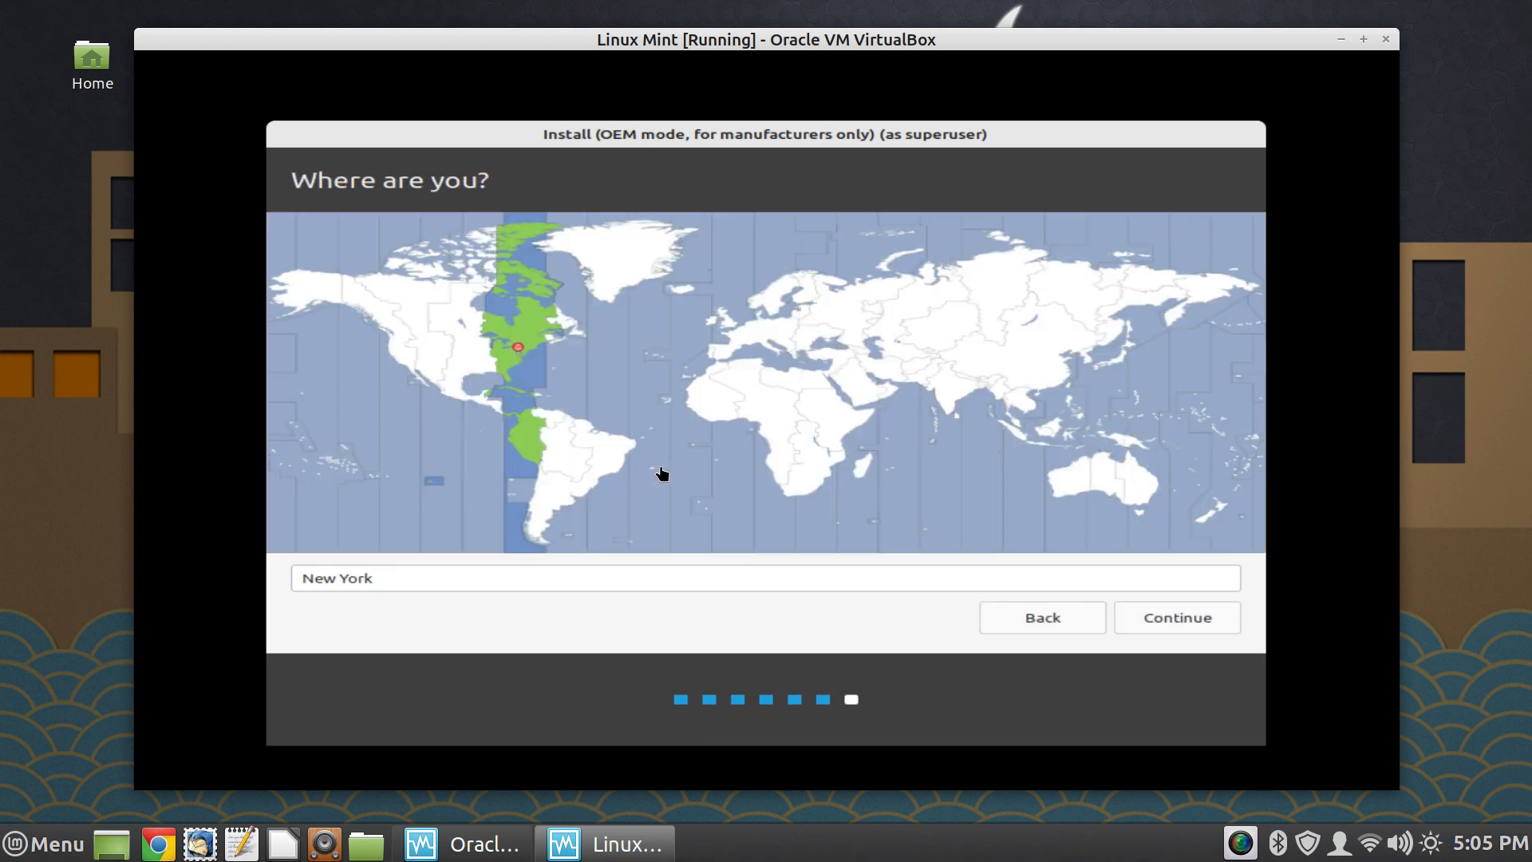
click(1153, 619)
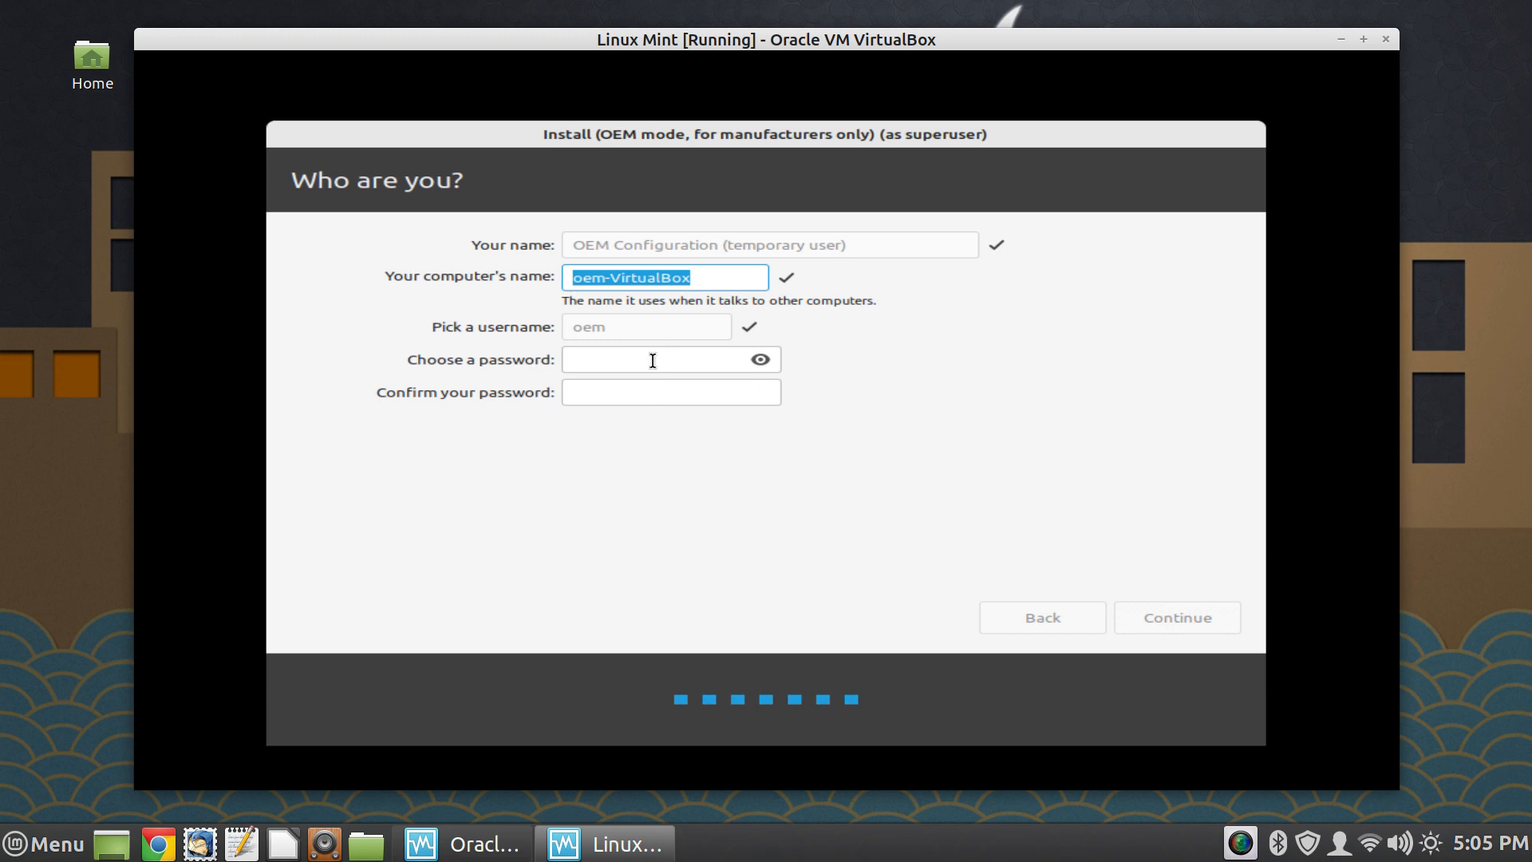
- Keep oem-VirtualBox as the computer name, enter and confirm the temporary OEM user's password, and continue the installation
click(706, 278)
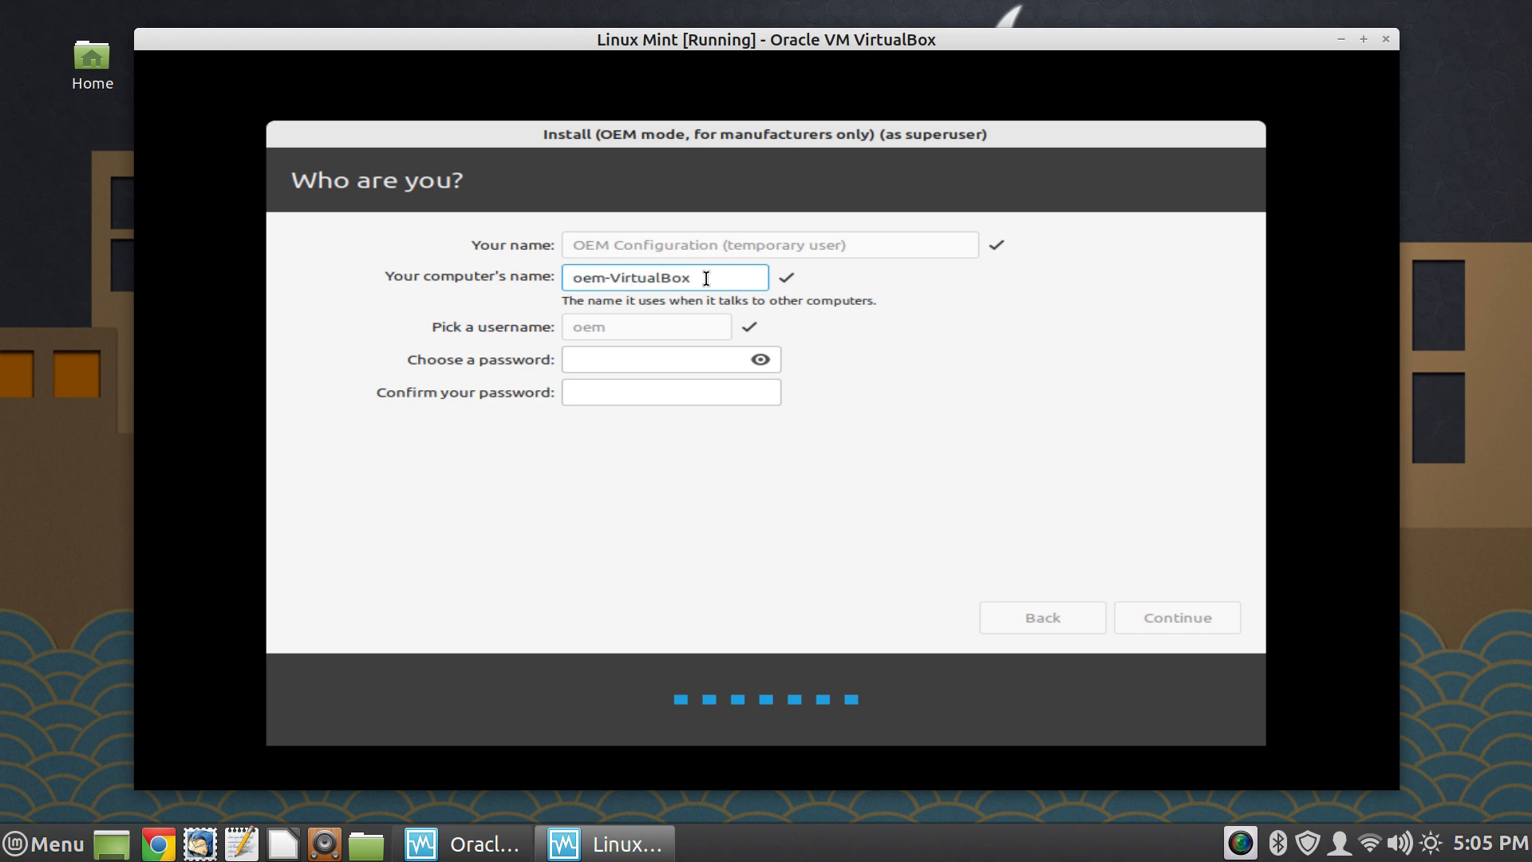
drag(706, 277, 582, 278)
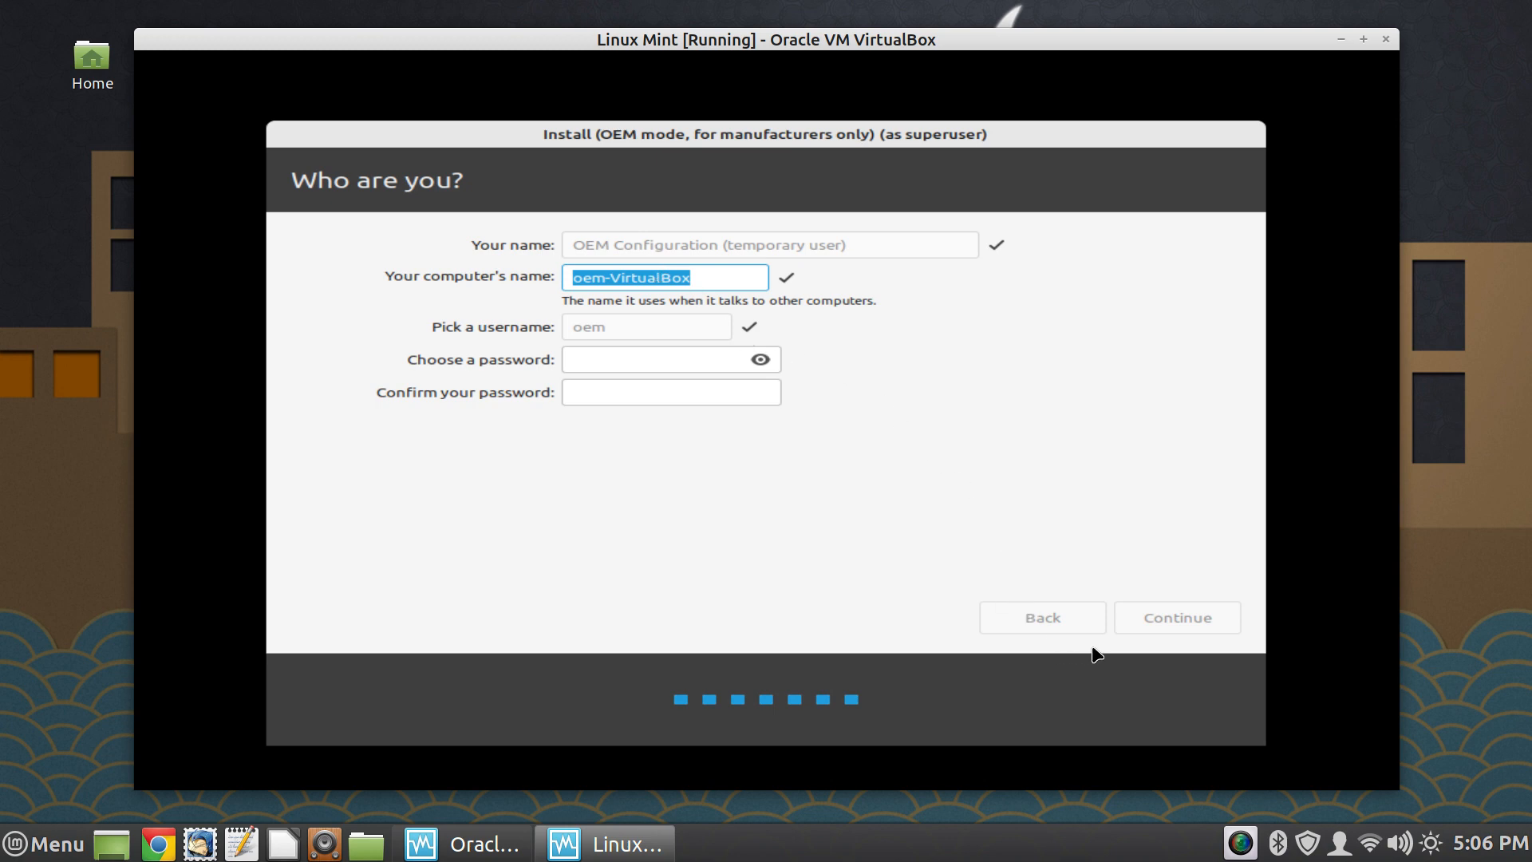
click(698, 355)
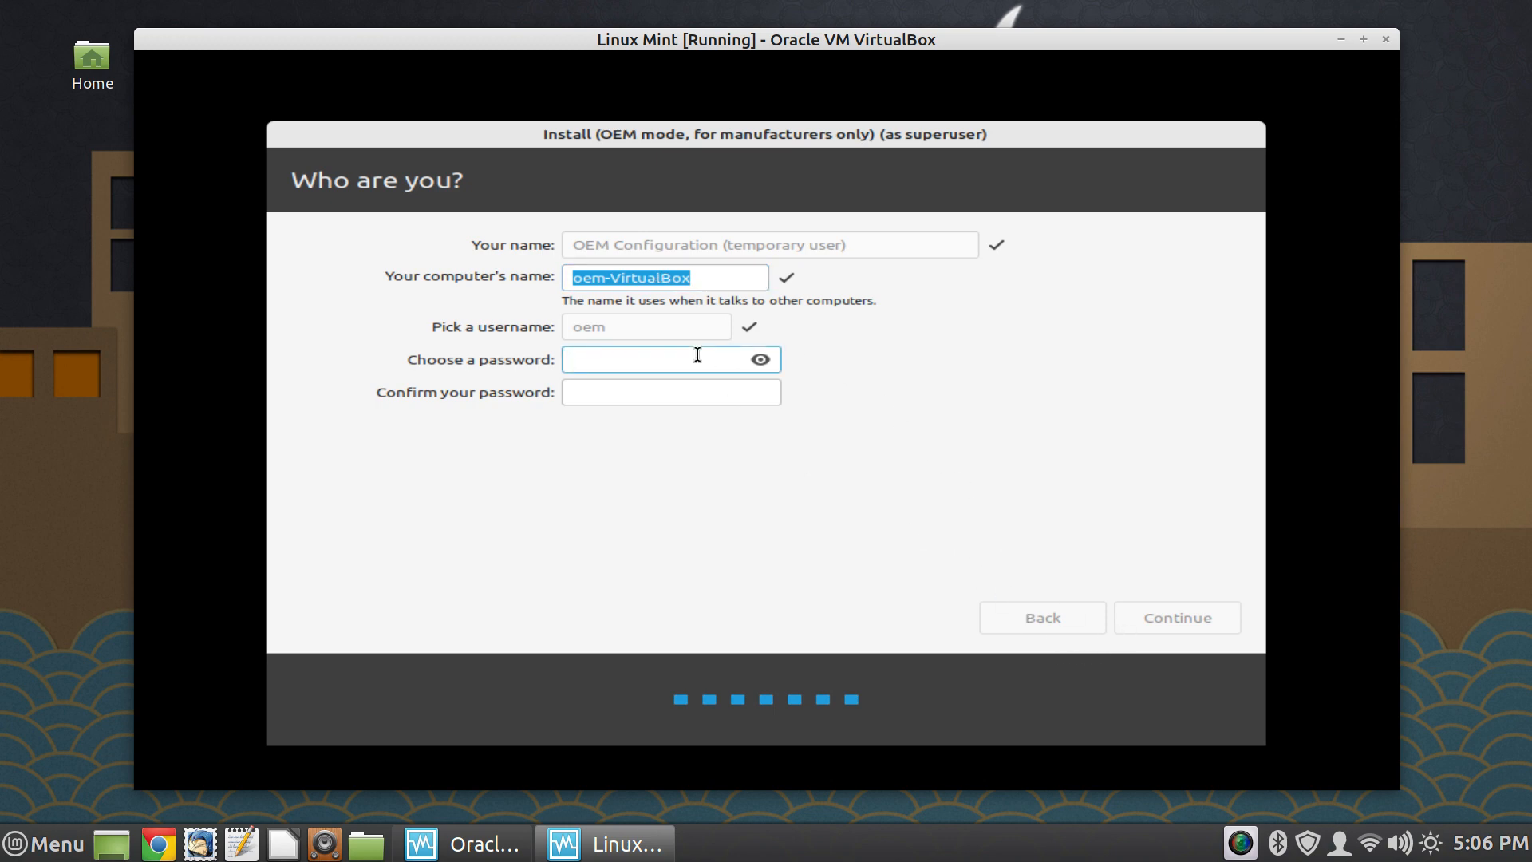
text(*****)
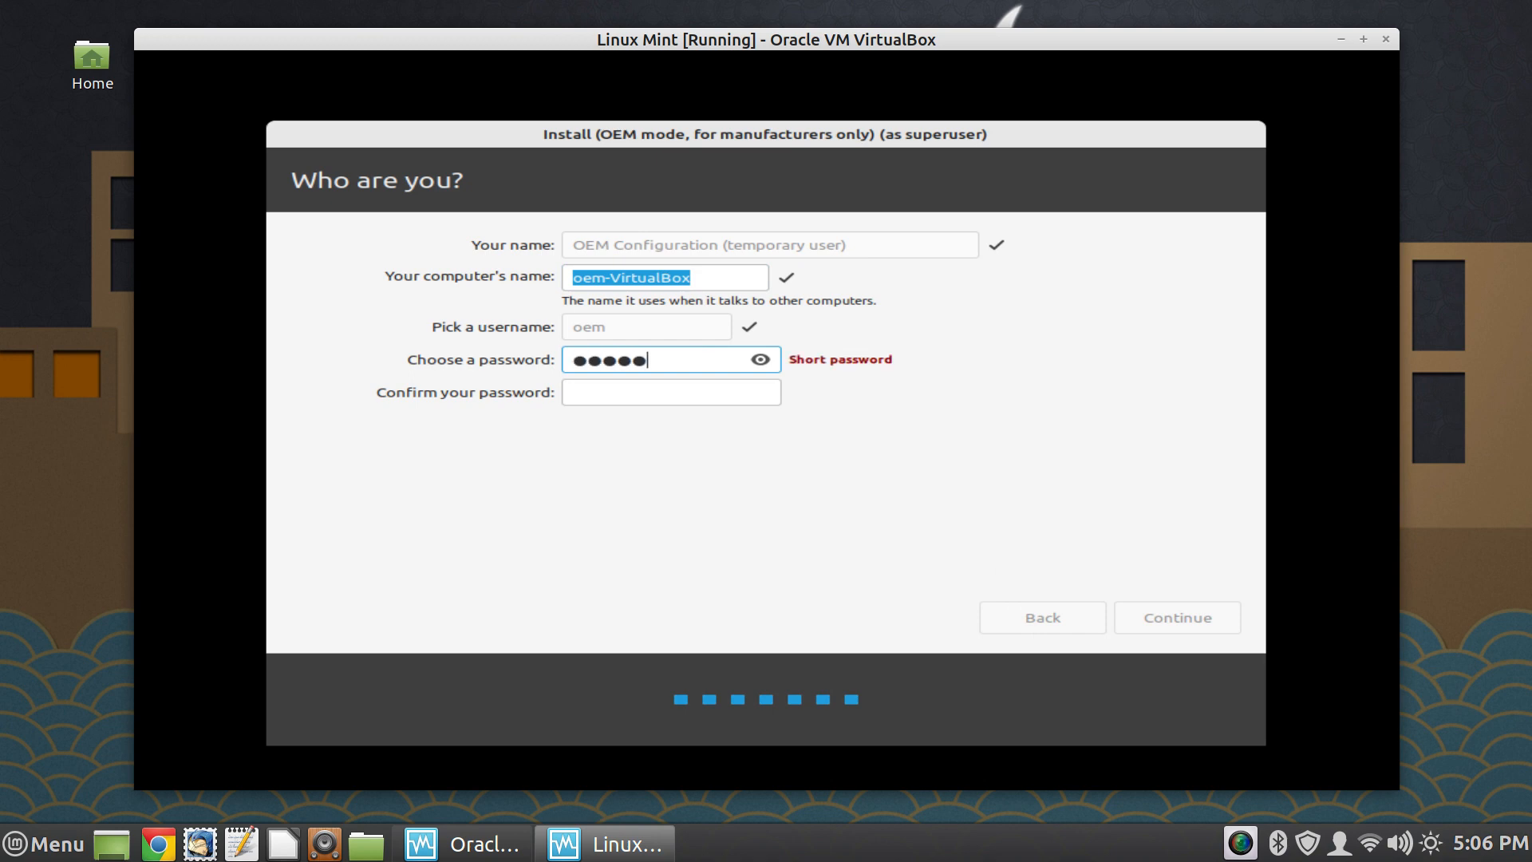
click(682, 393)
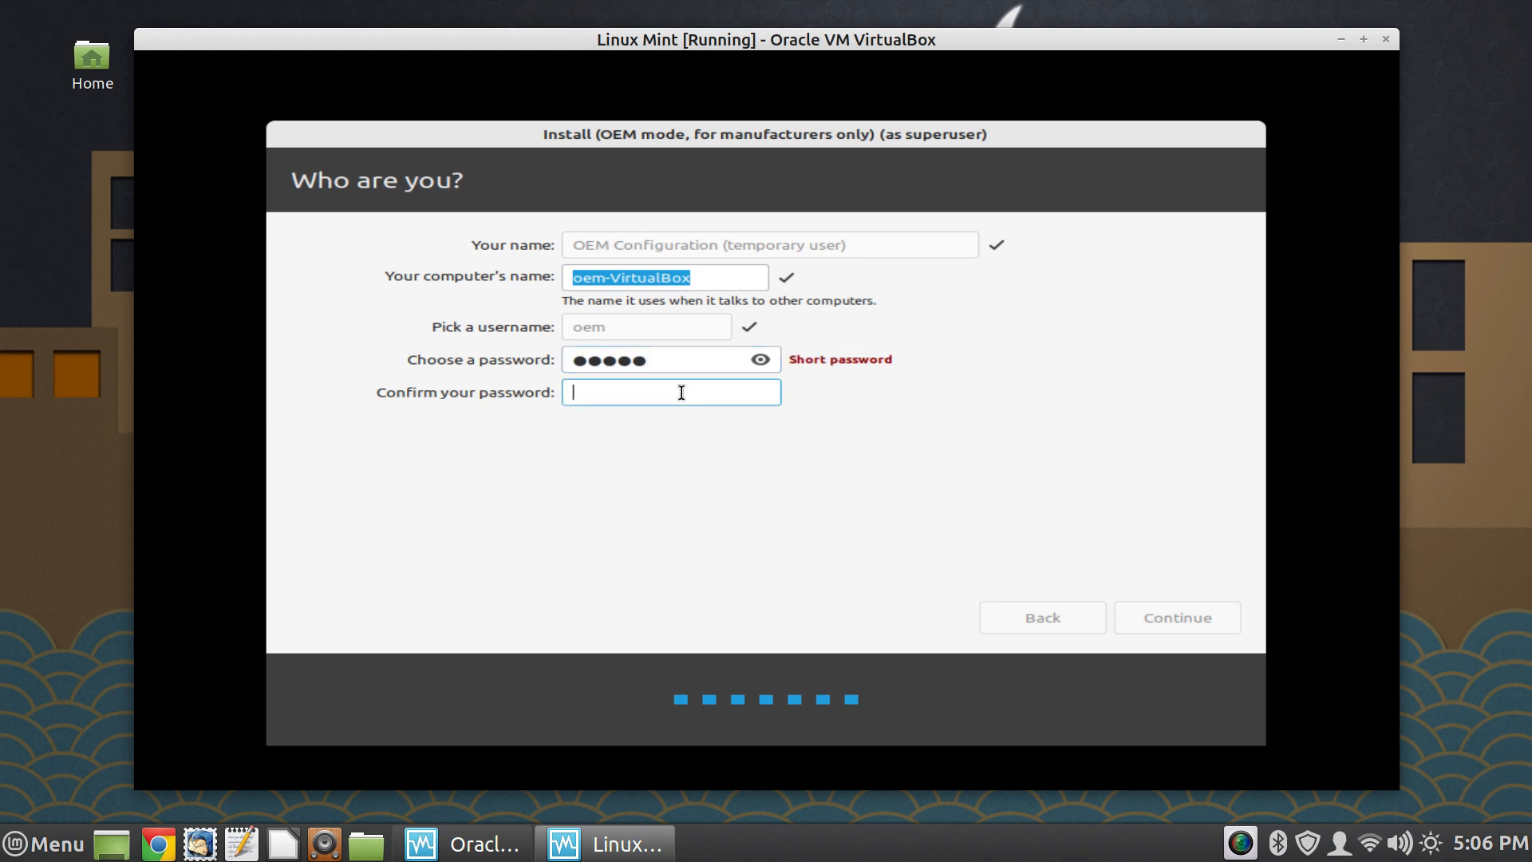
text(*****)
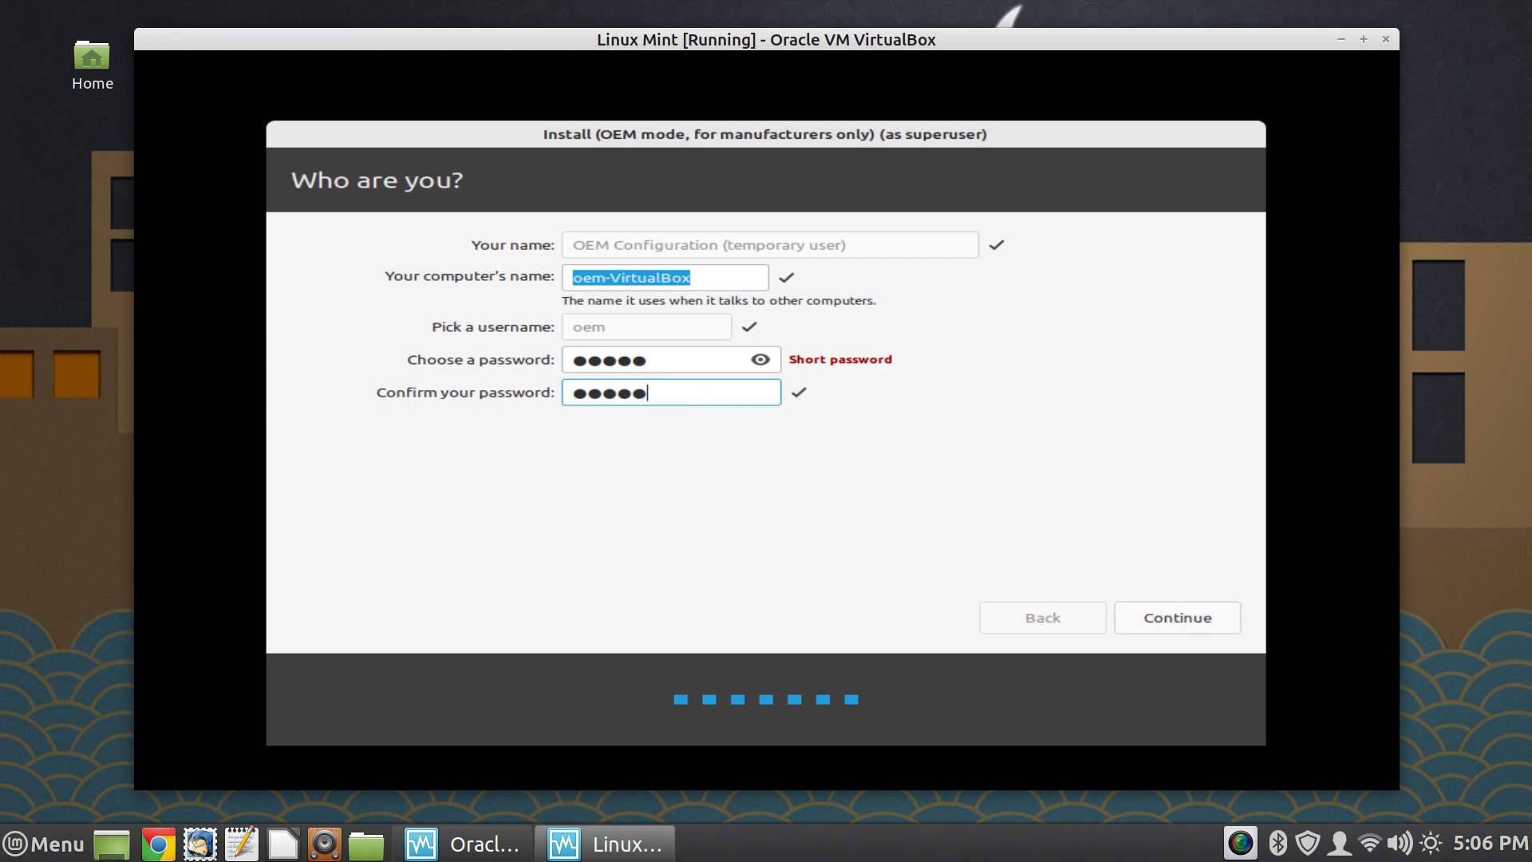
click(1175, 615)
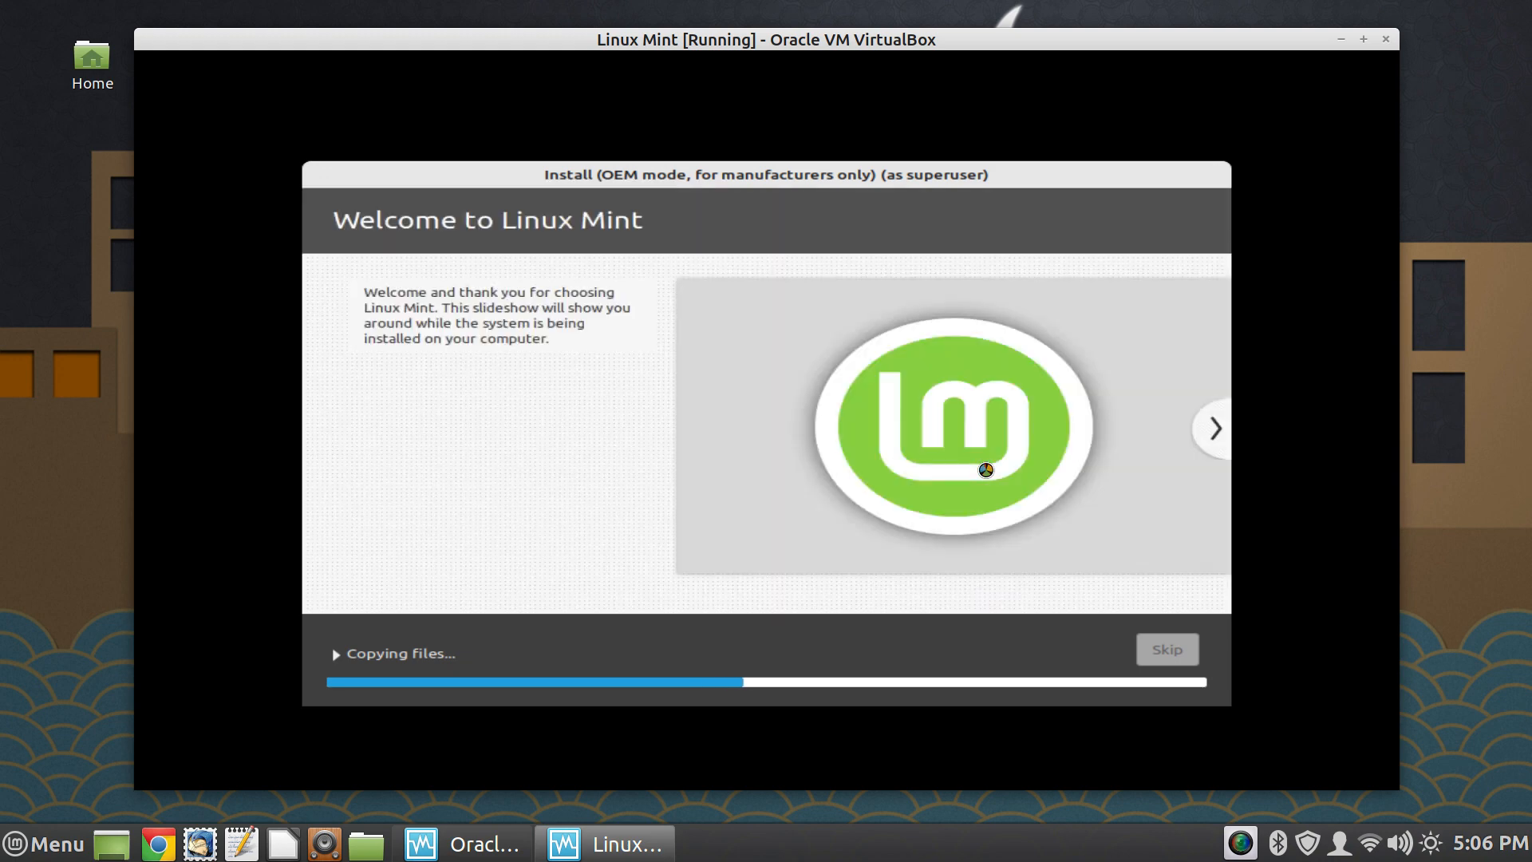
- Browse through the Linux Mint installation slideshow up to the Find help slide while files are copied
click(1213, 431)
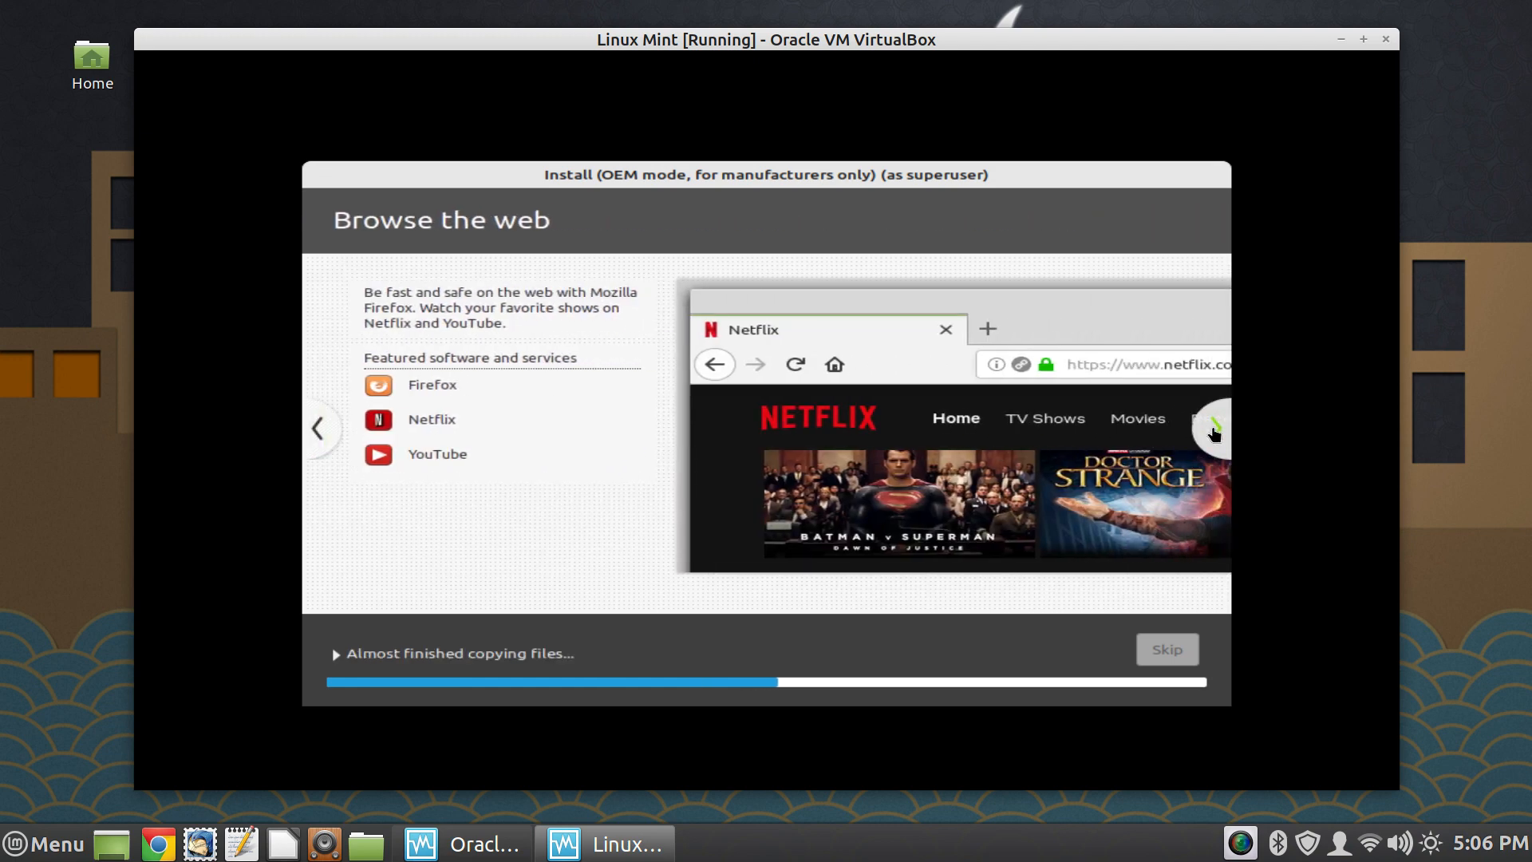
click(1213, 431)
click(1213, 431)
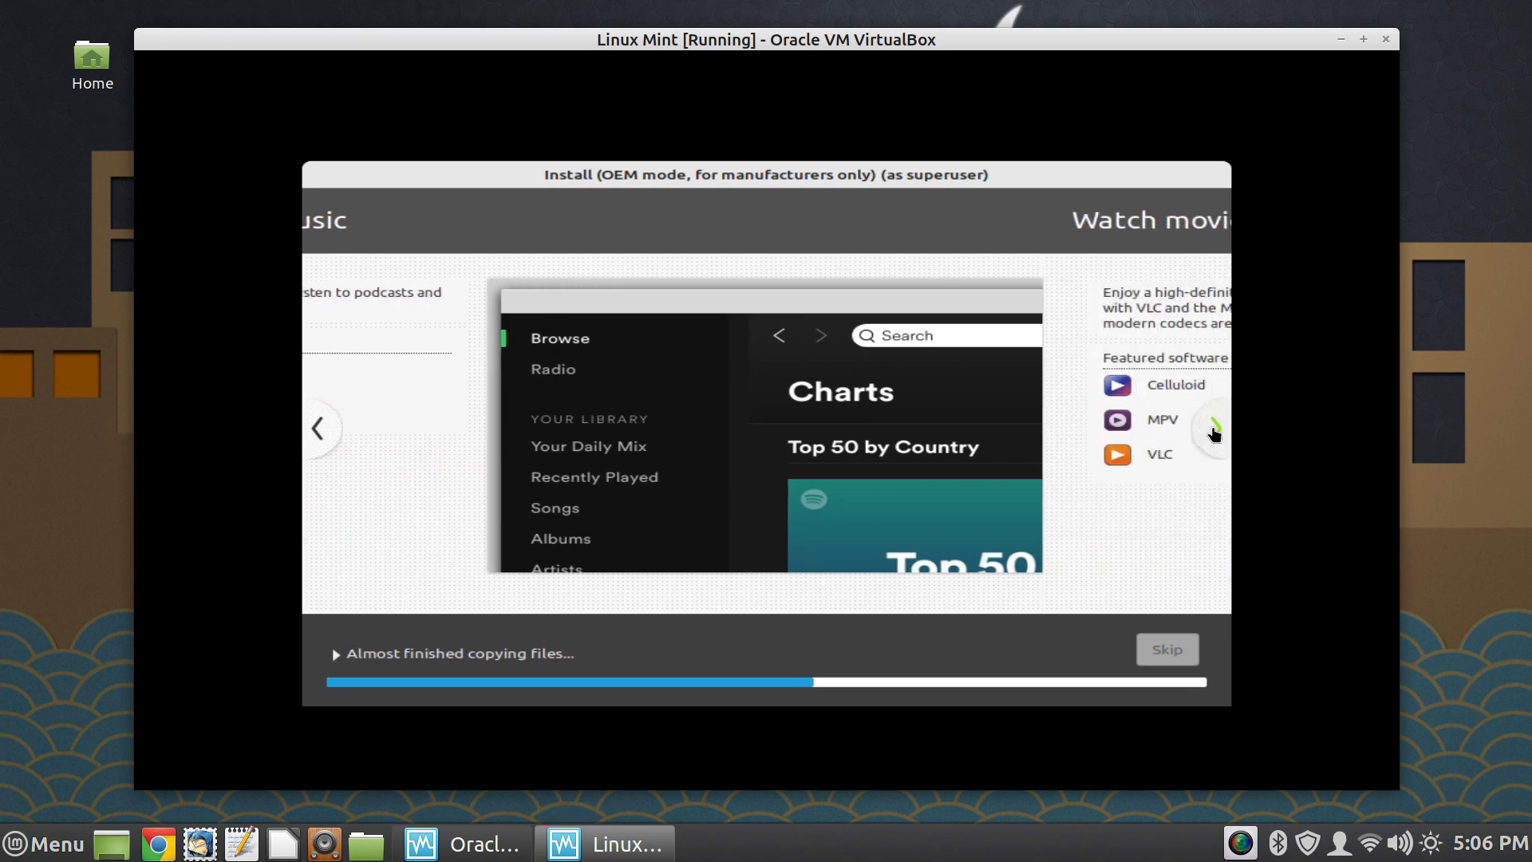
click(1213, 431)
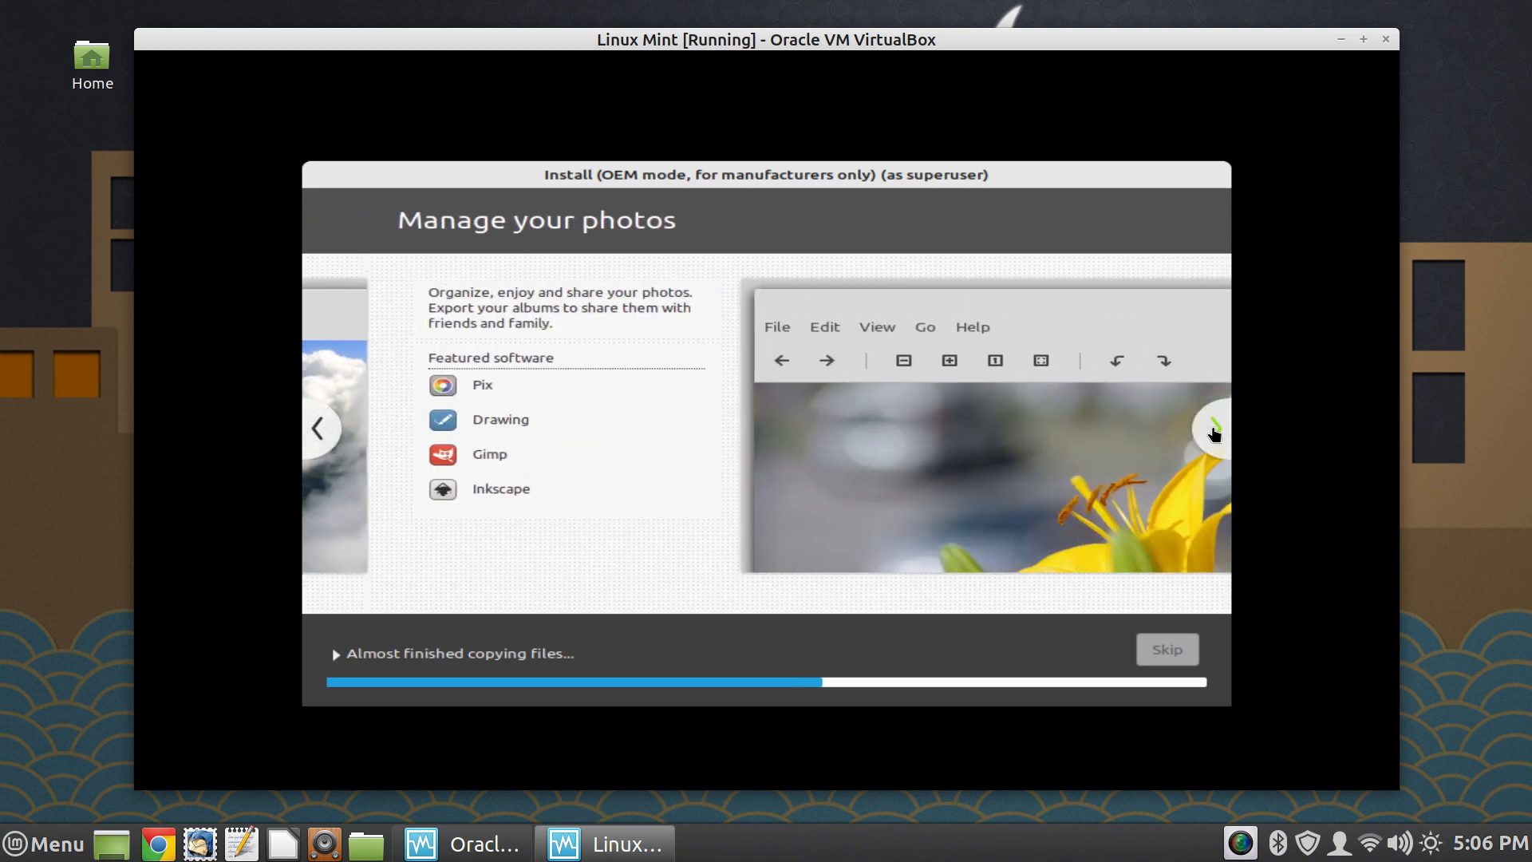
click(1213, 431)
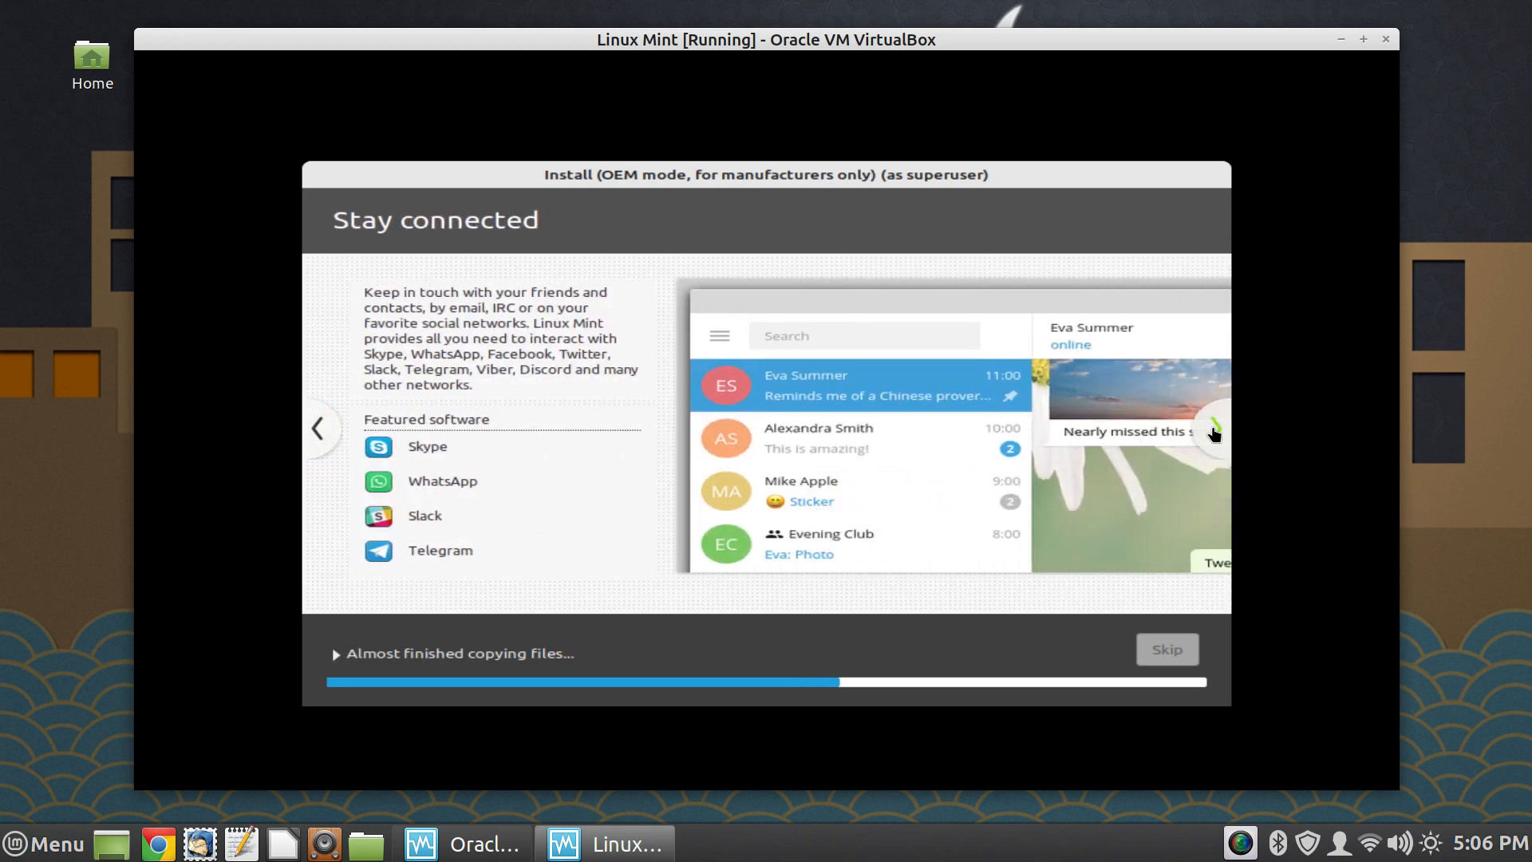
click(1214, 431)
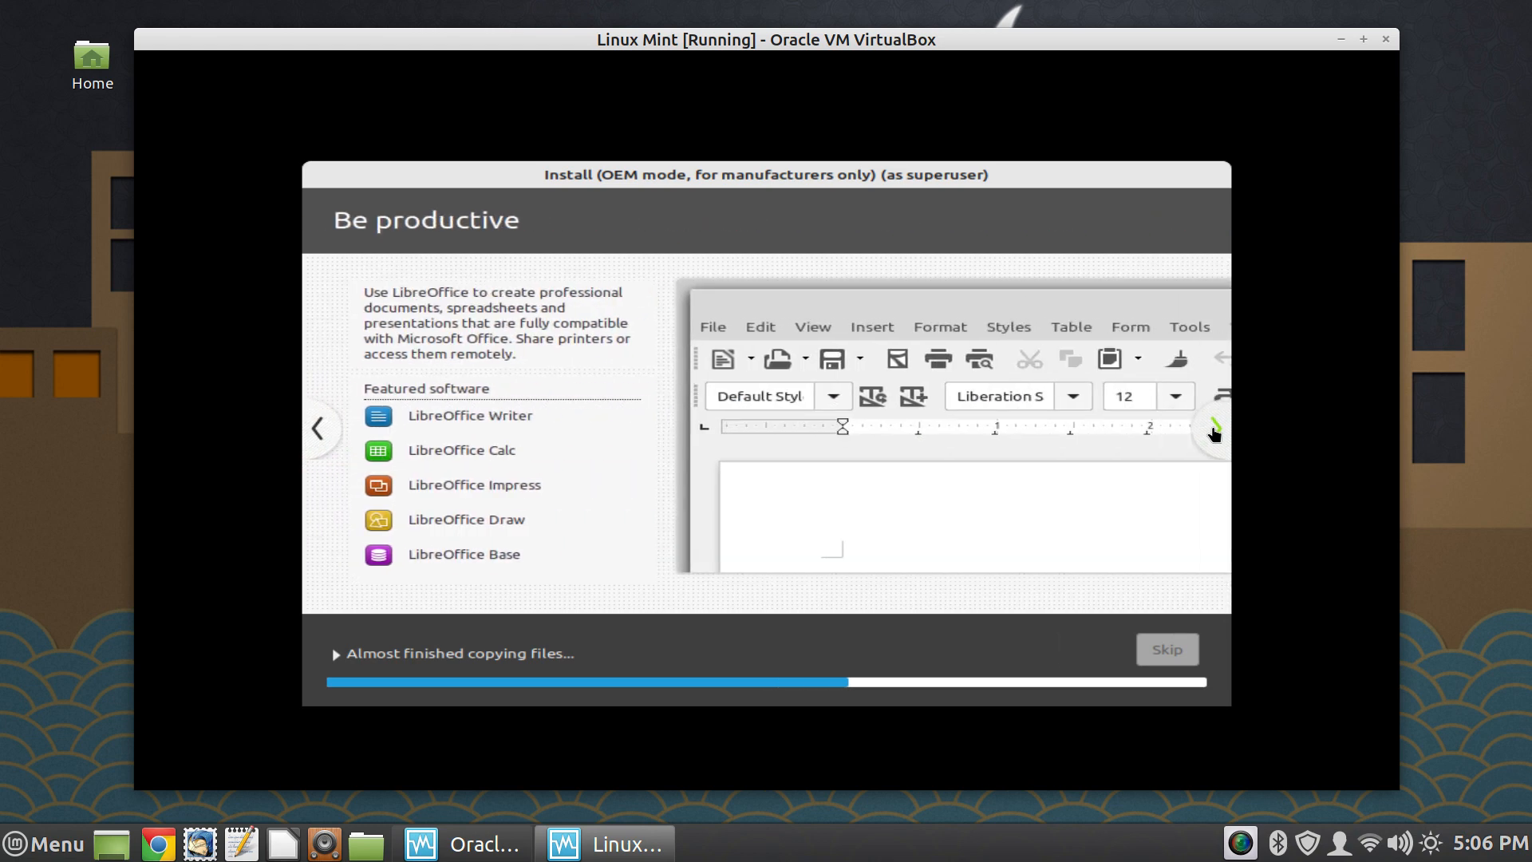
click(1214, 431)
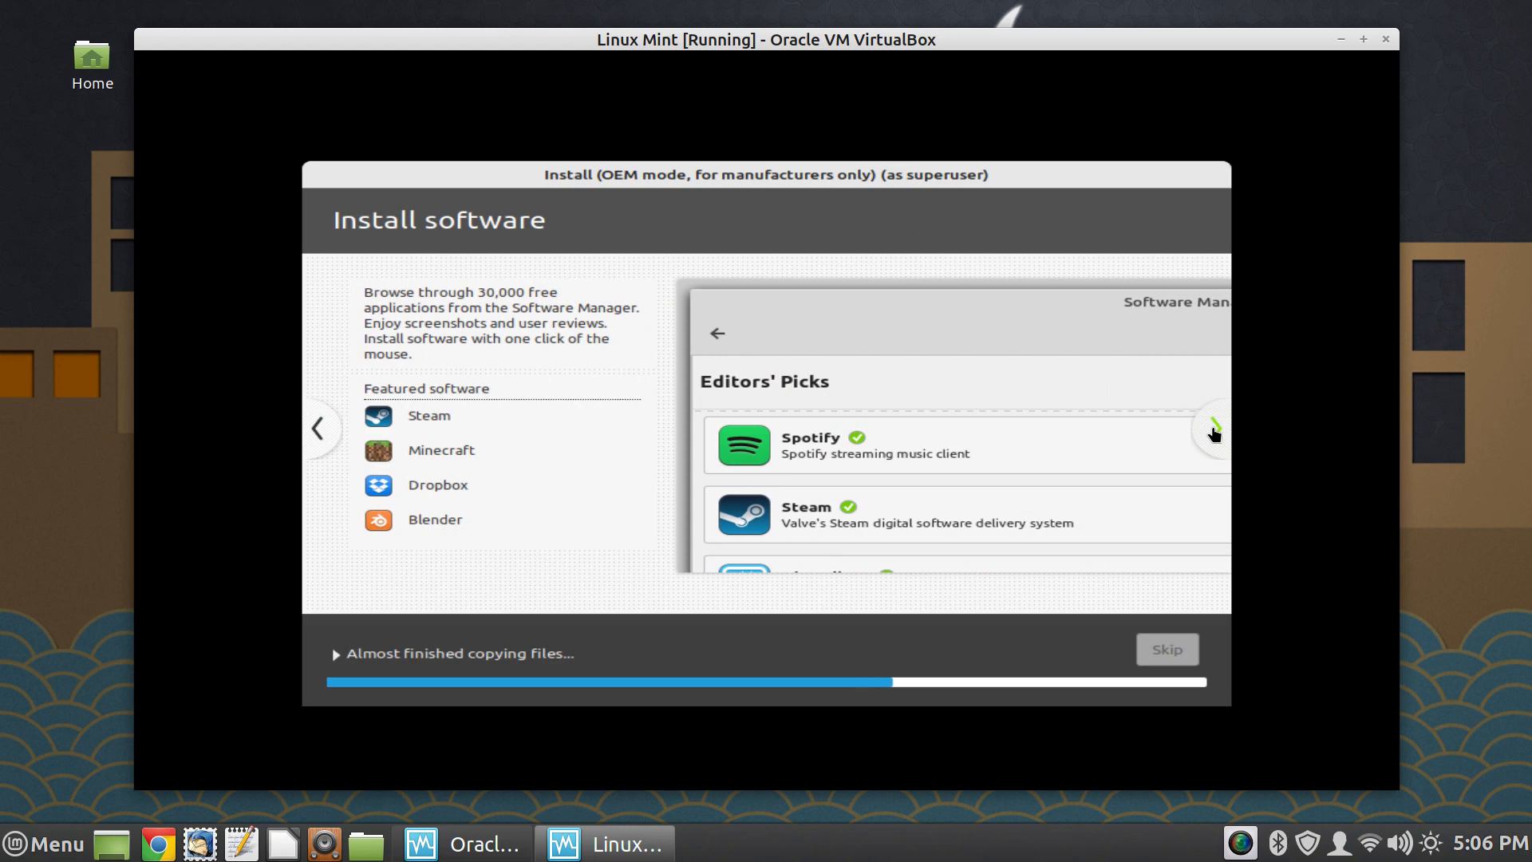
click(1214, 431)
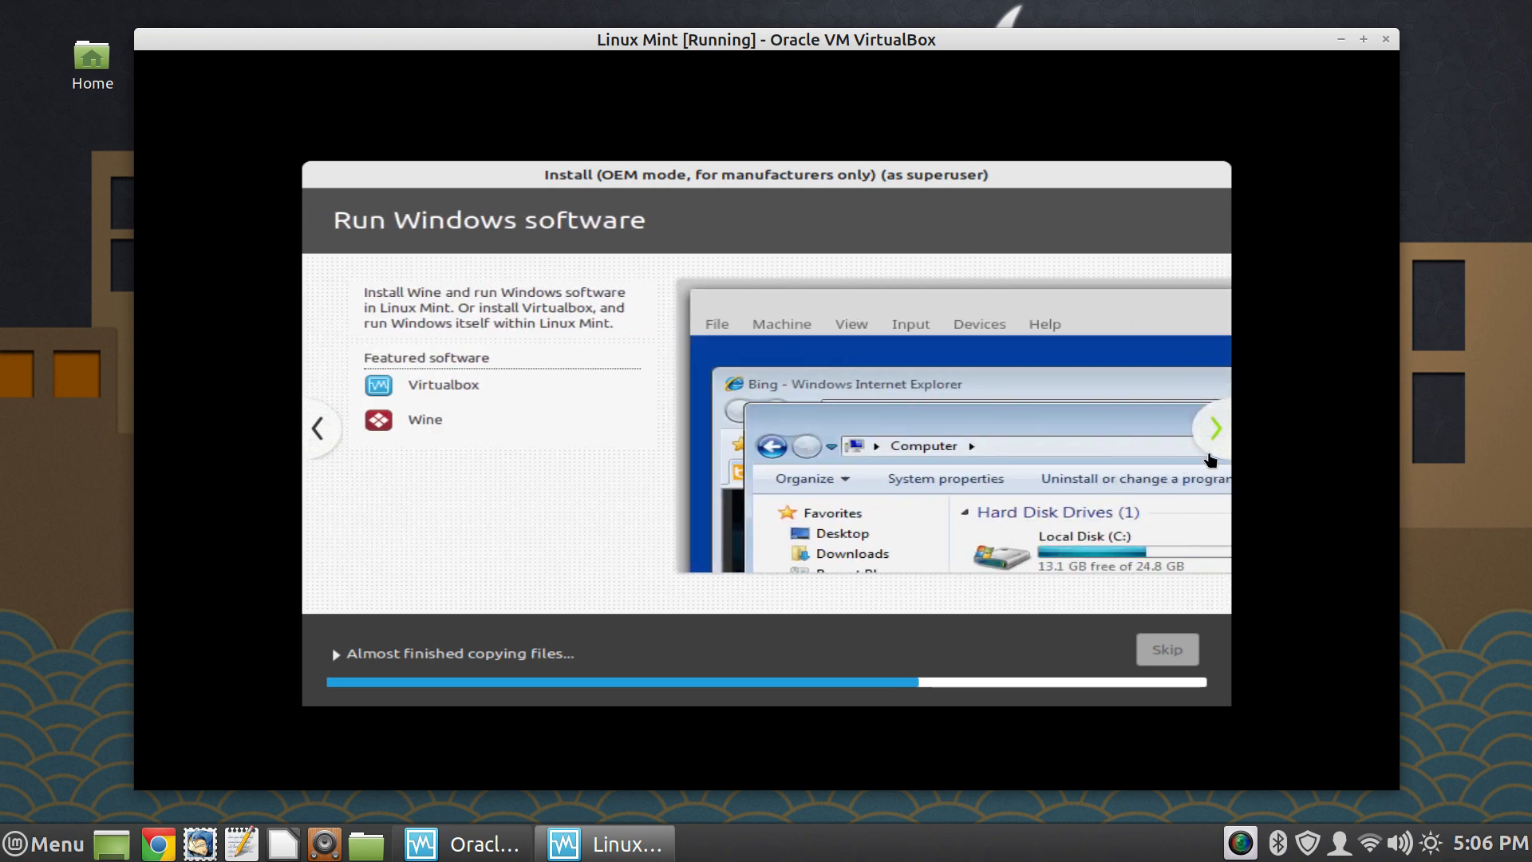
click(1218, 433)
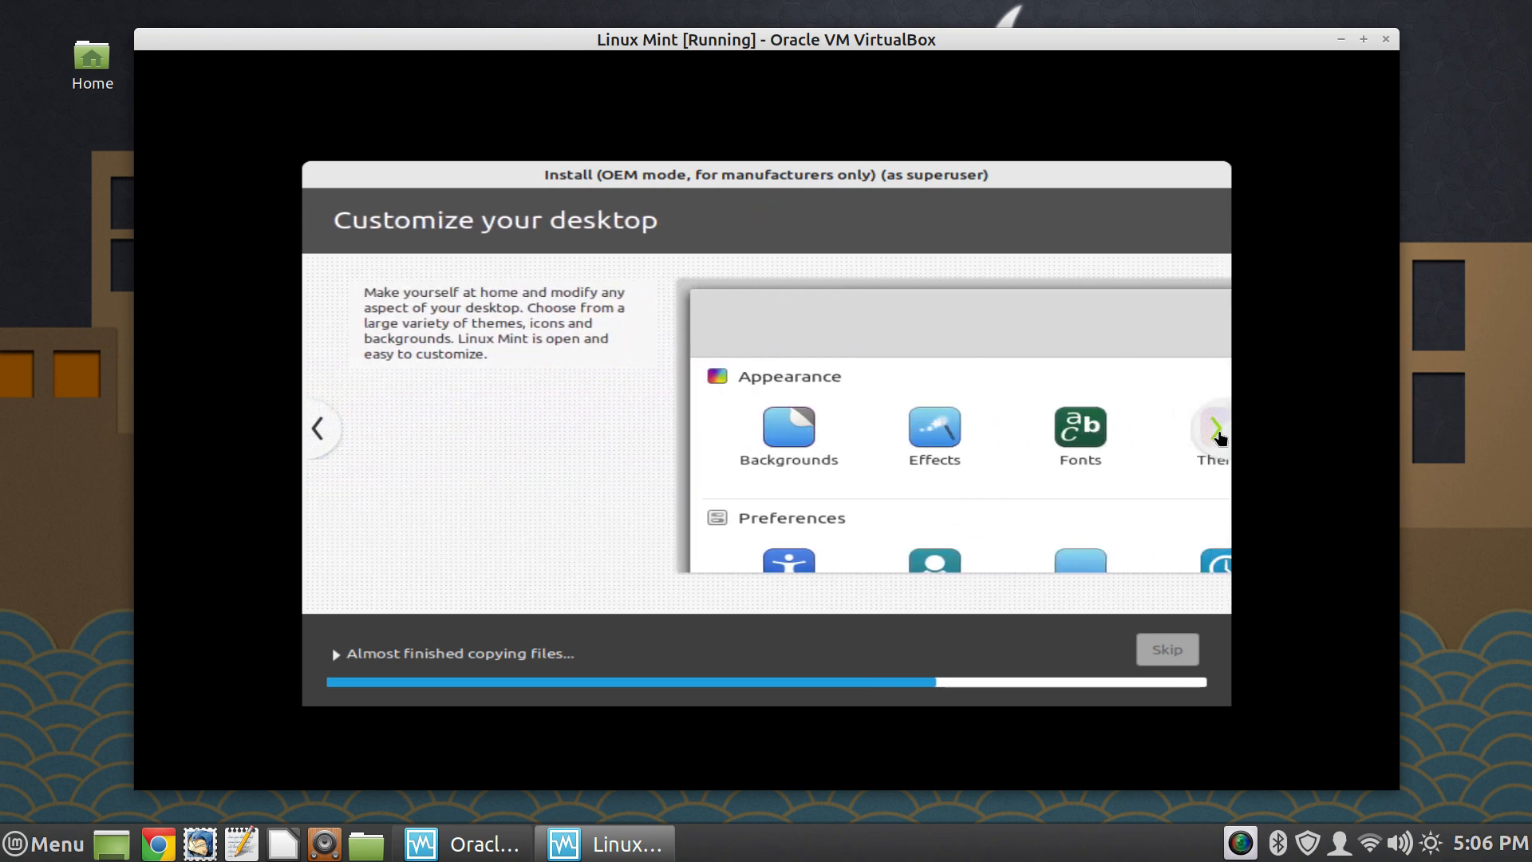
click(1218, 433)
click(1218, 432)
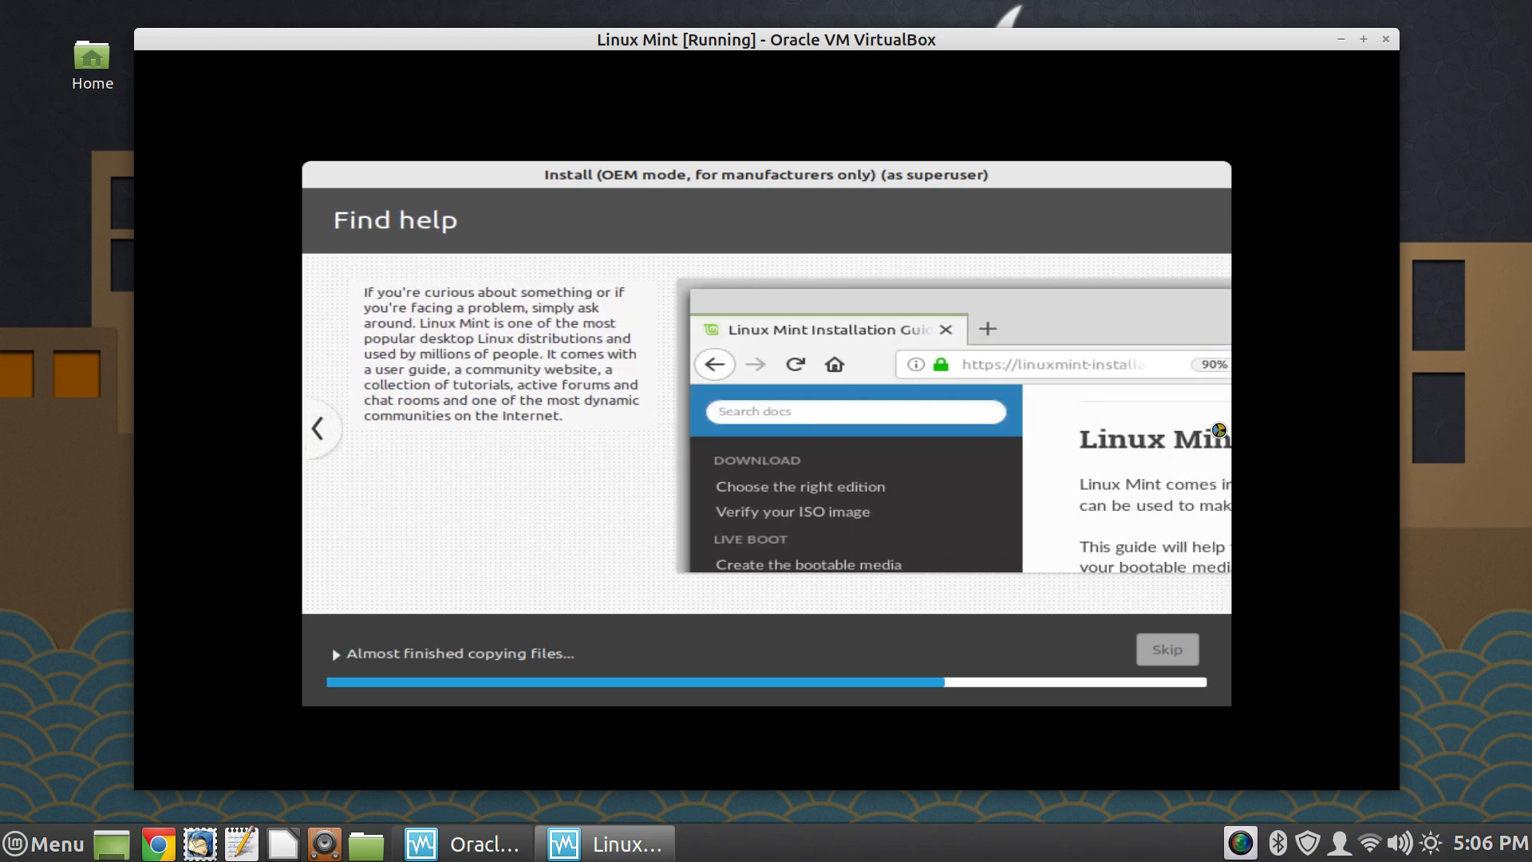
click(1481, 372)
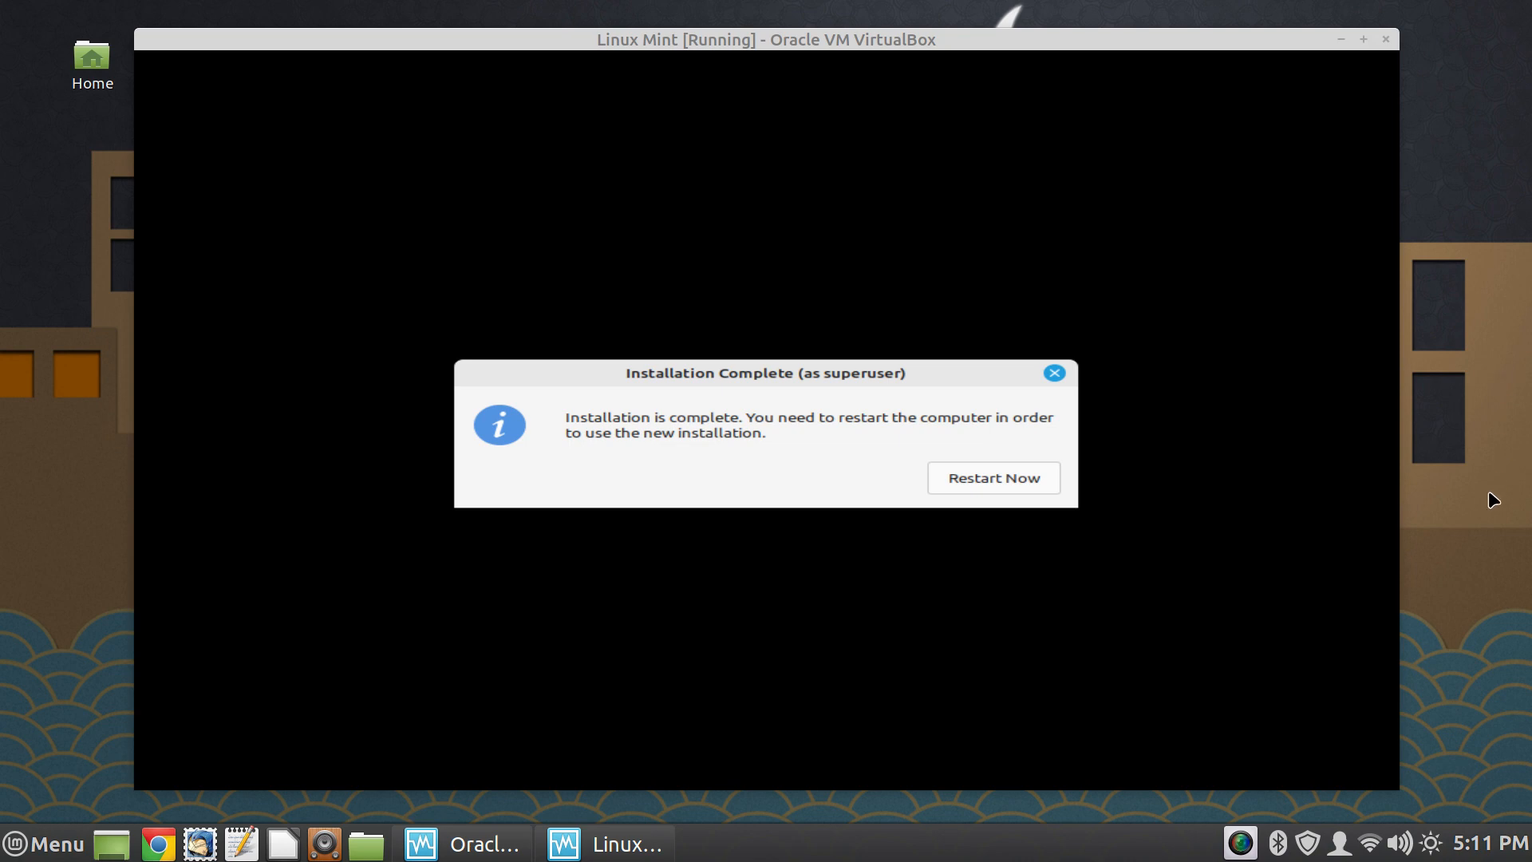
- Restart into the new installation, then dismiss the network connection notification and the Welcome window
click(1016, 476)
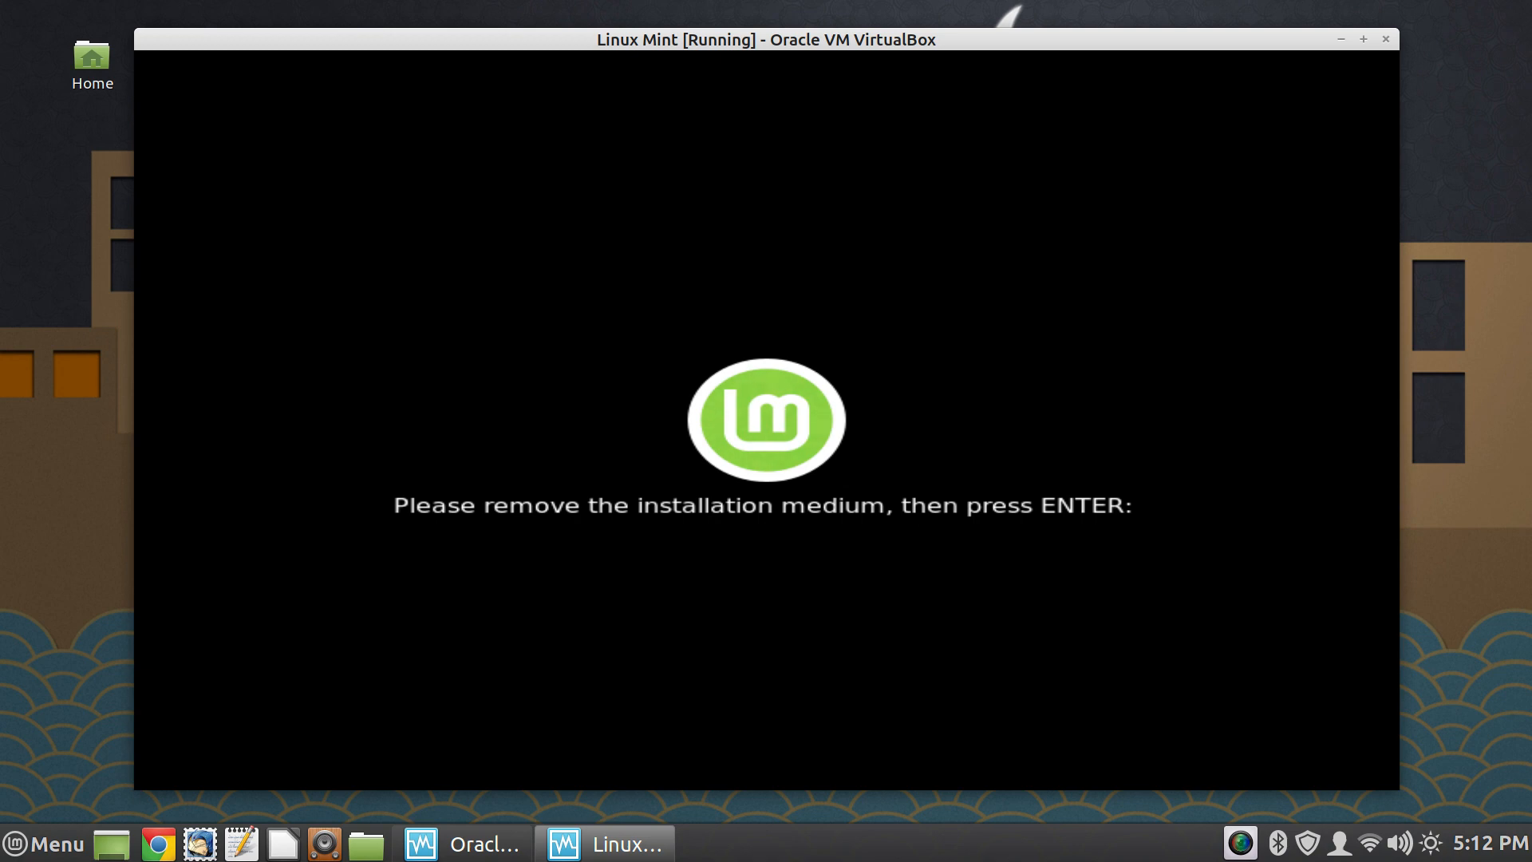
key(Return)
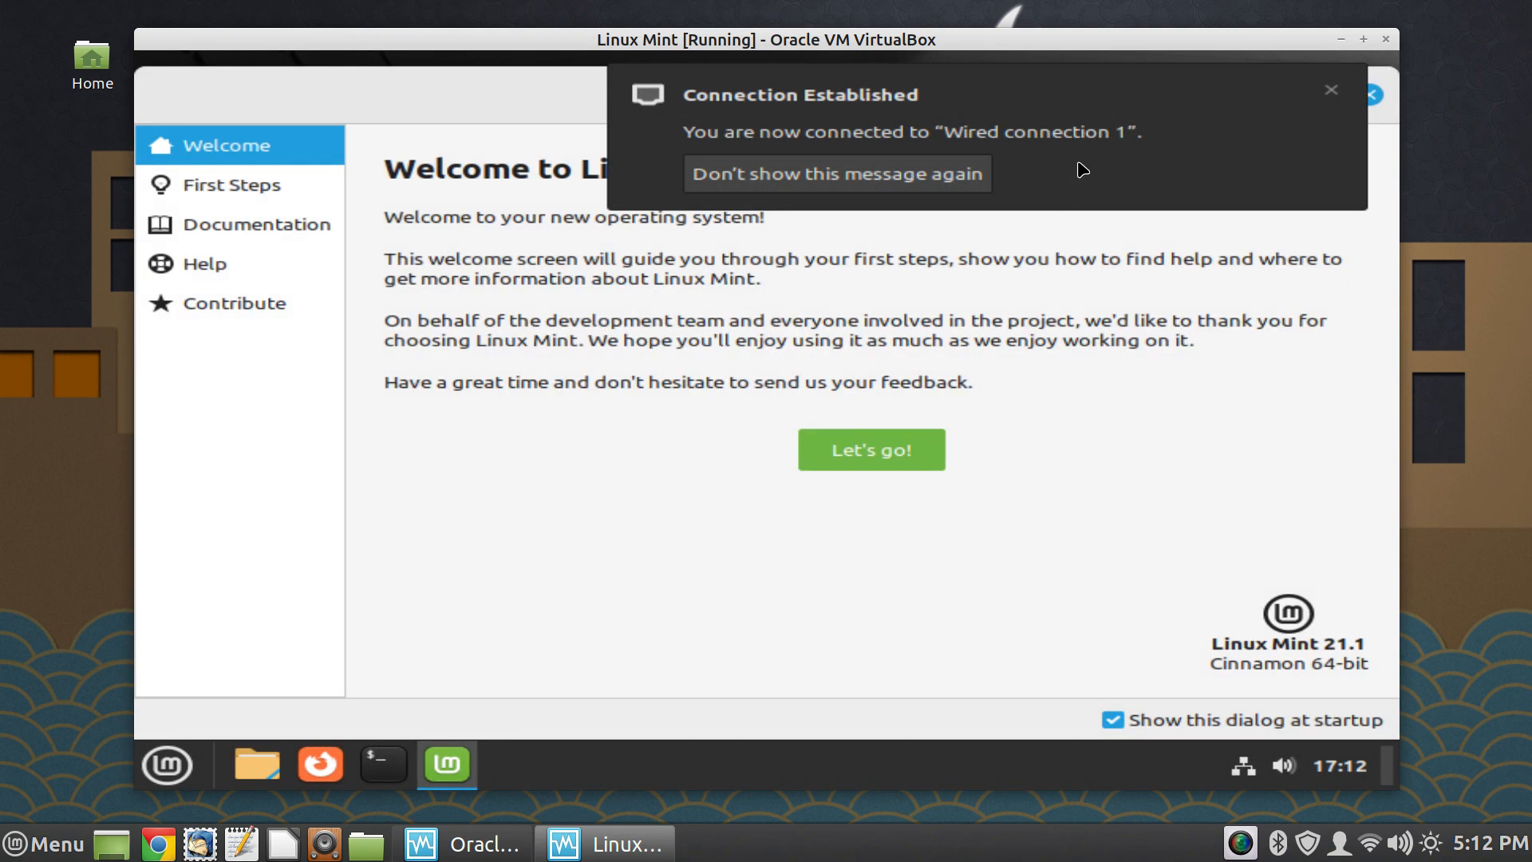
click(1144, 131)
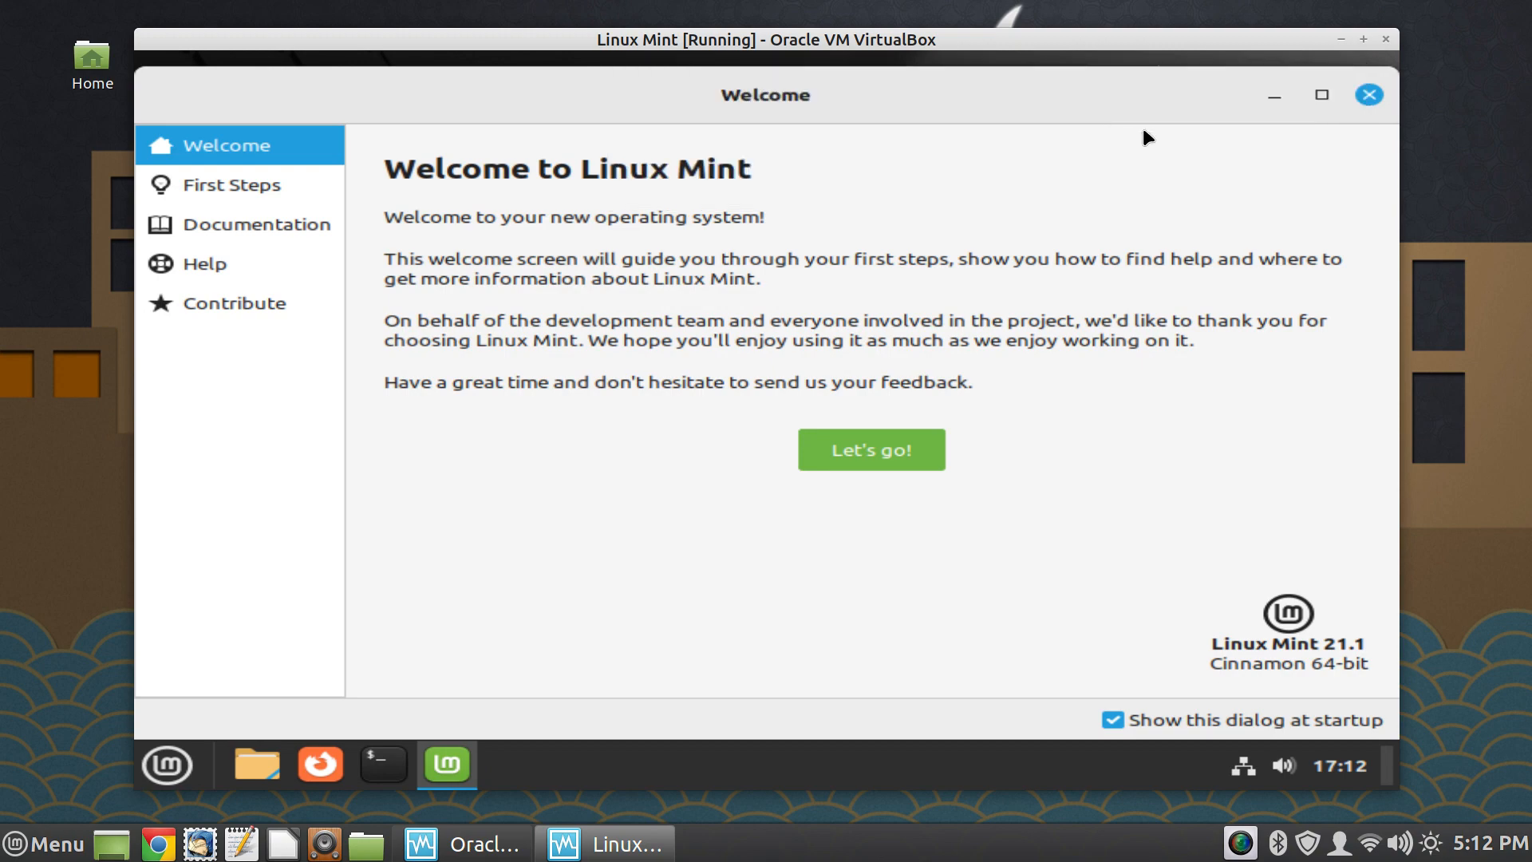
click(1367, 95)
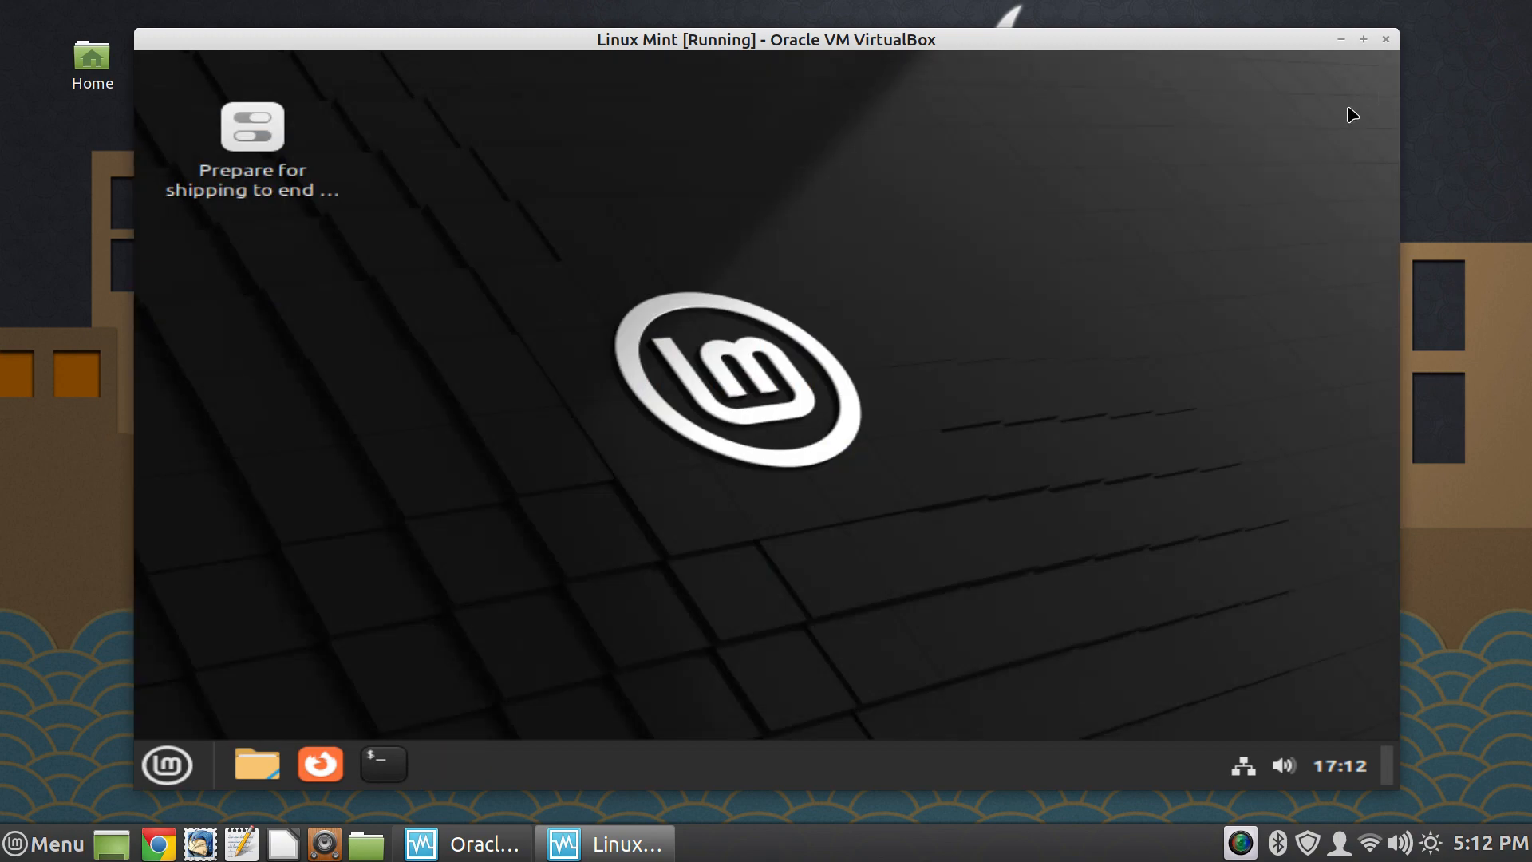
- Open the Display page in the virtual machine's System Settings
click(149, 754)
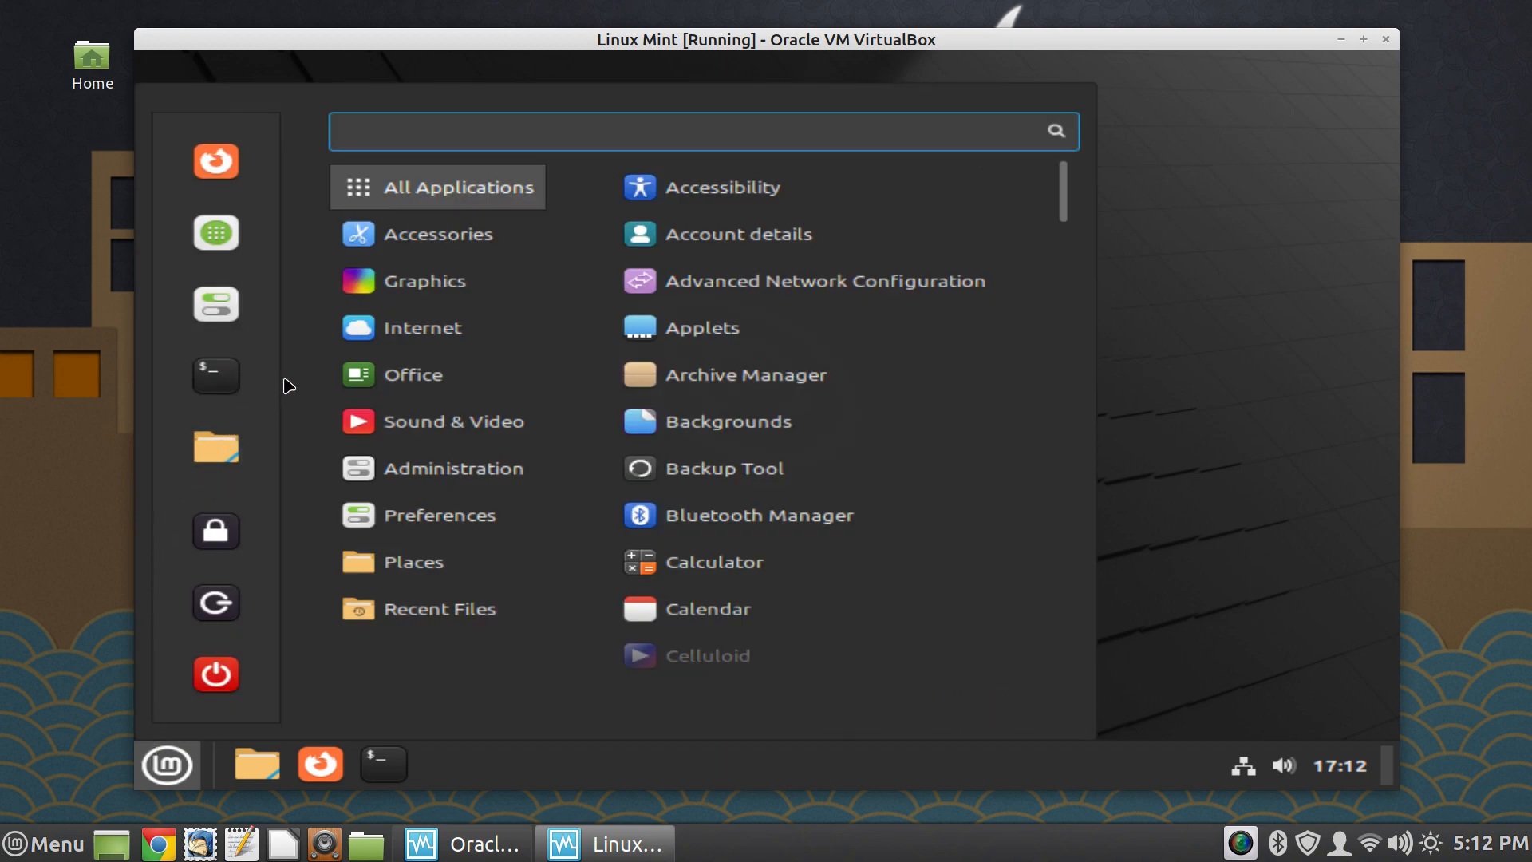
click(216, 304)
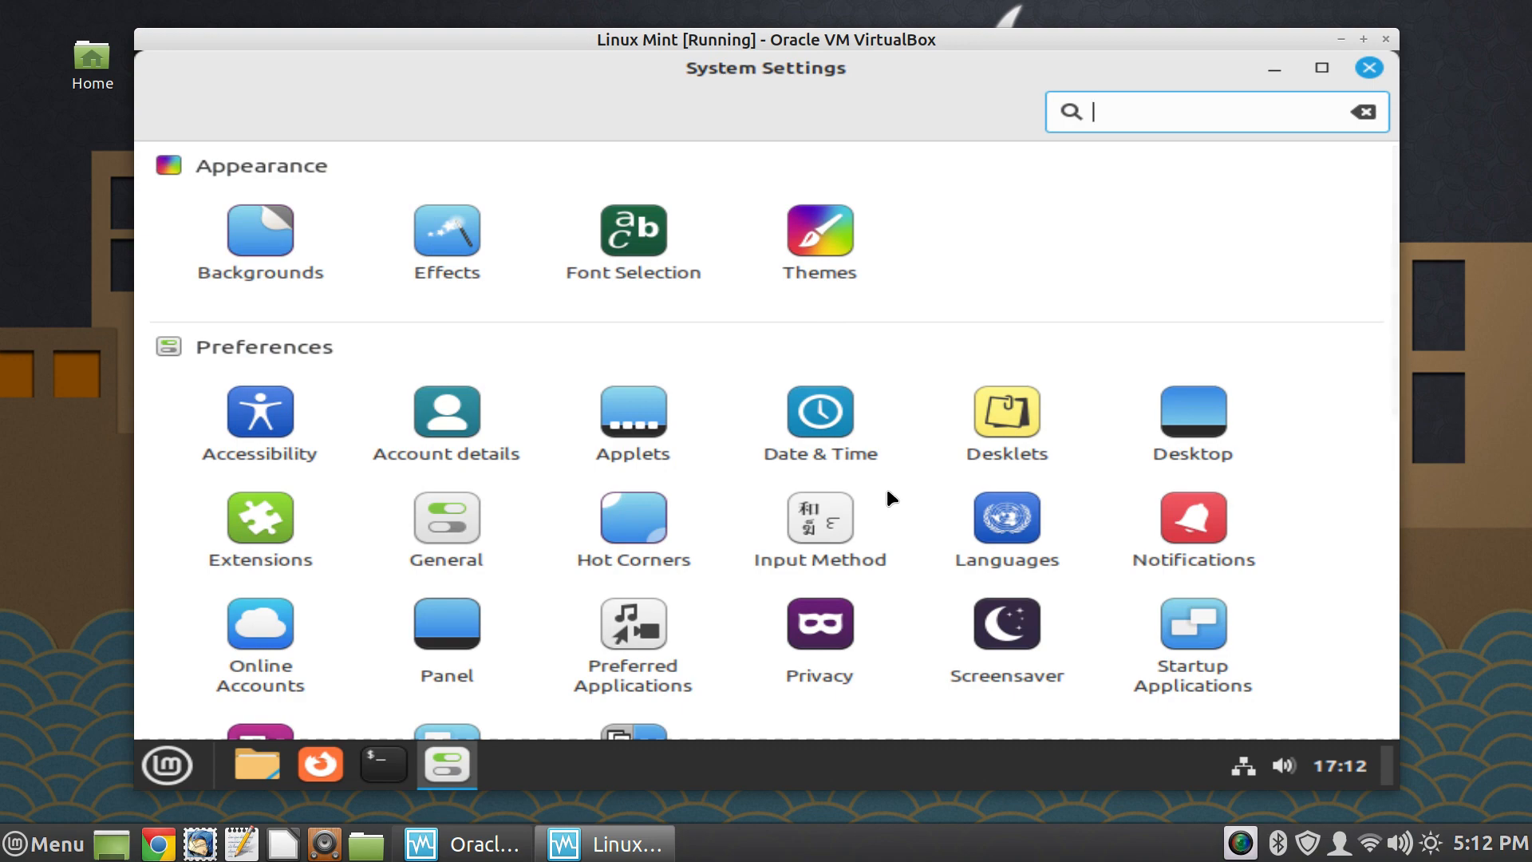
scroll(892, 482, down, 5)
scroll(894, 482, down, 2)
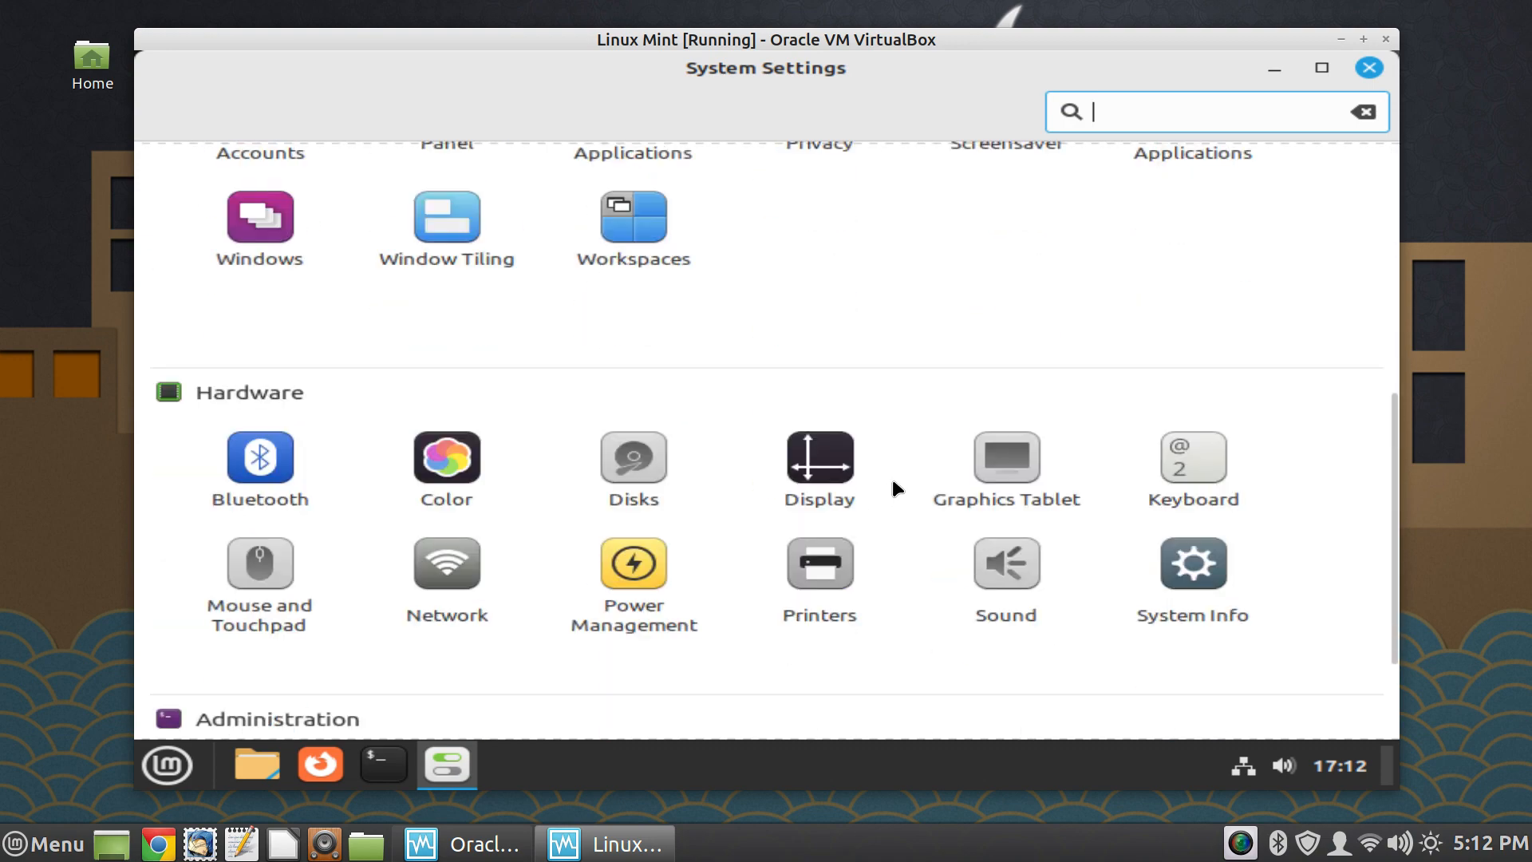
click(818, 479)
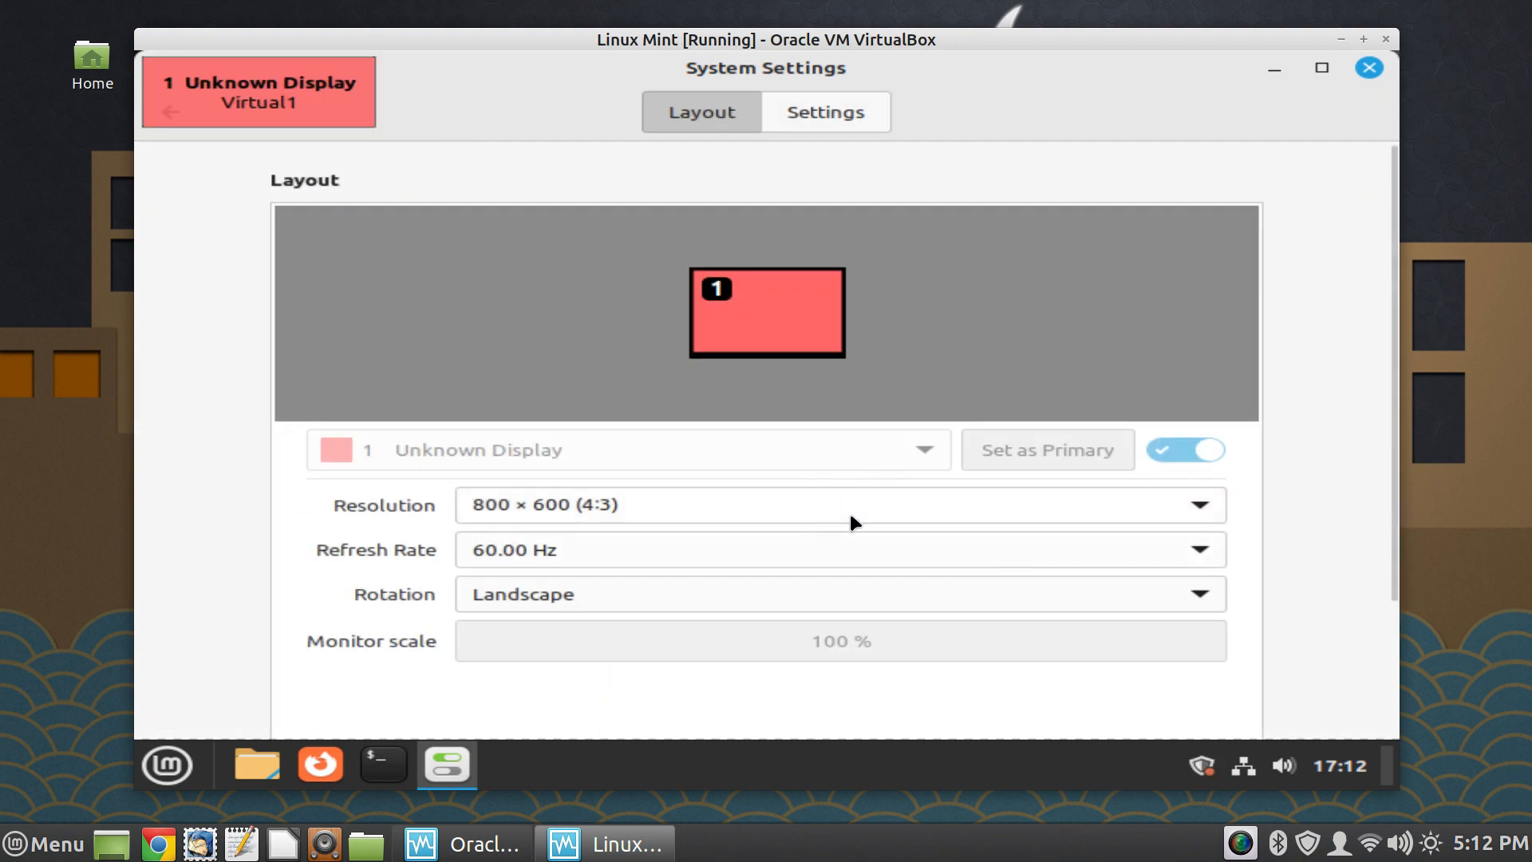
- Set the display resolution to 1280 × 800 (16:10), apply and keep the new configuration, and close System Settings
click(1200, 506)
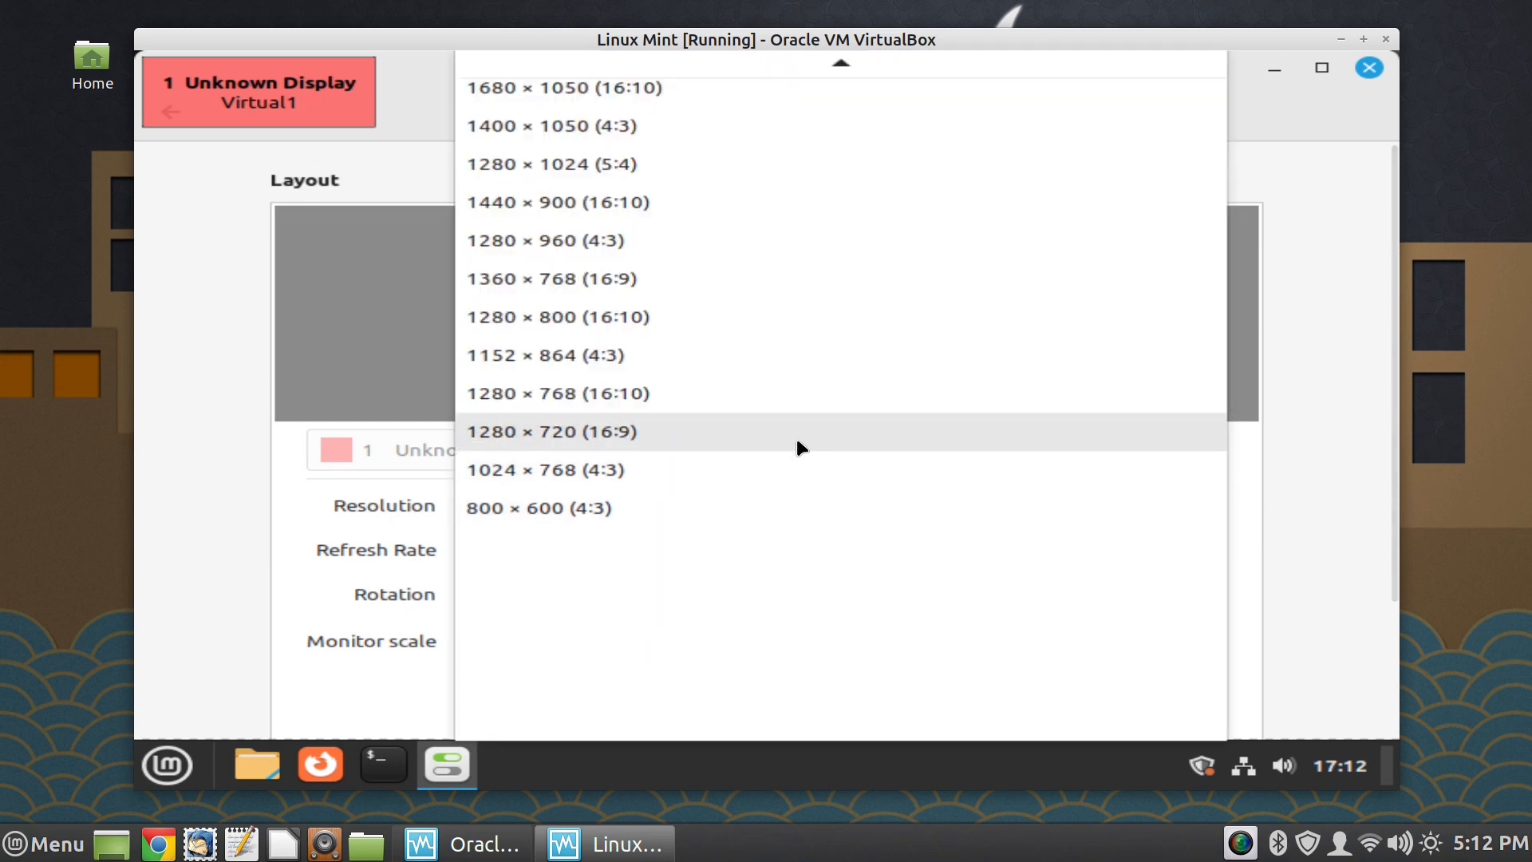
click(755, 318)
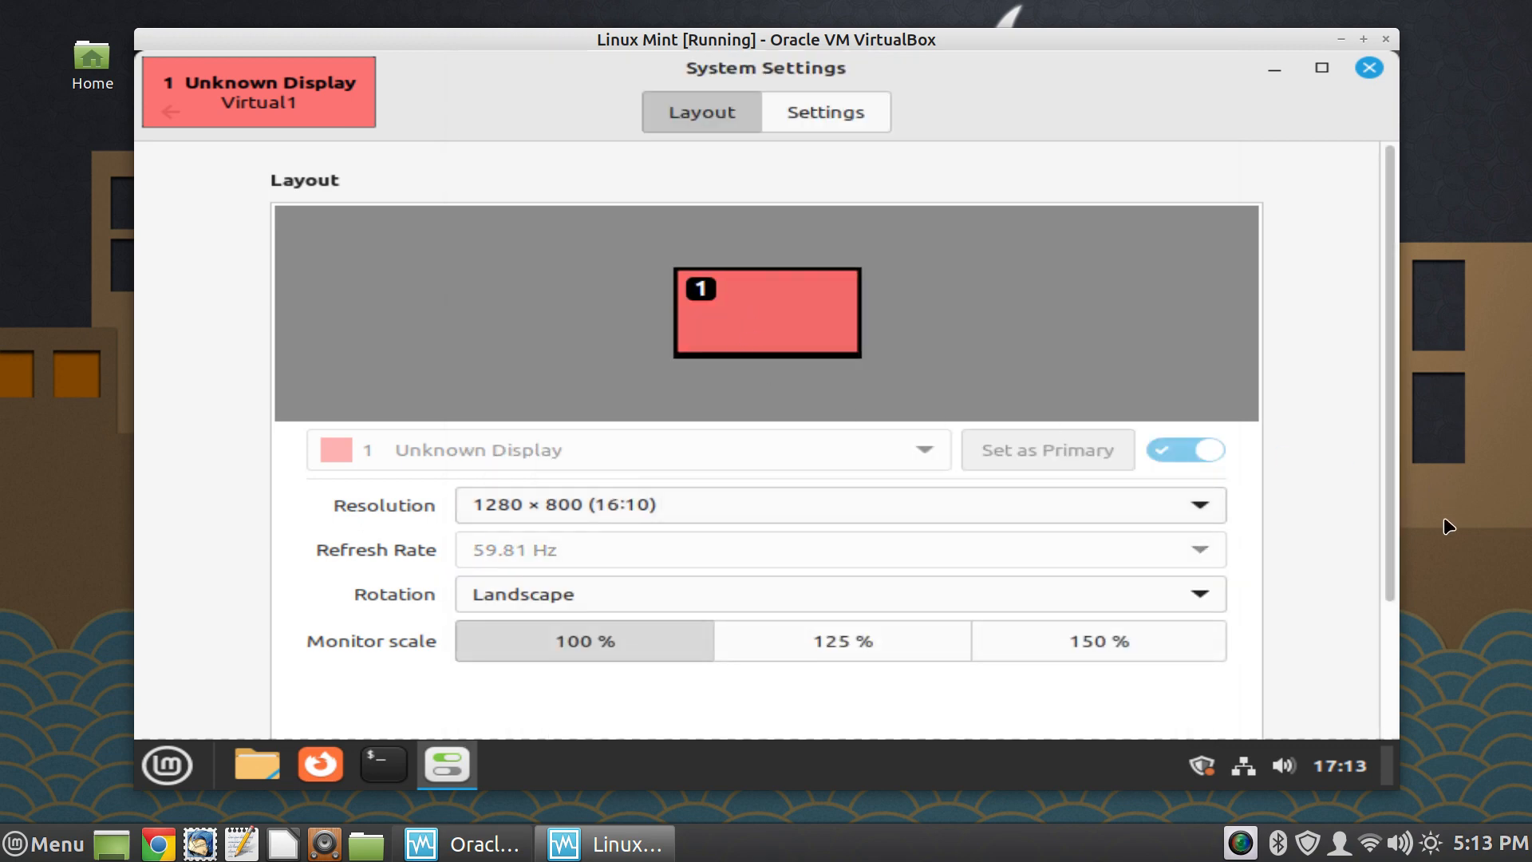
scroll(1328, 589, down, 5)
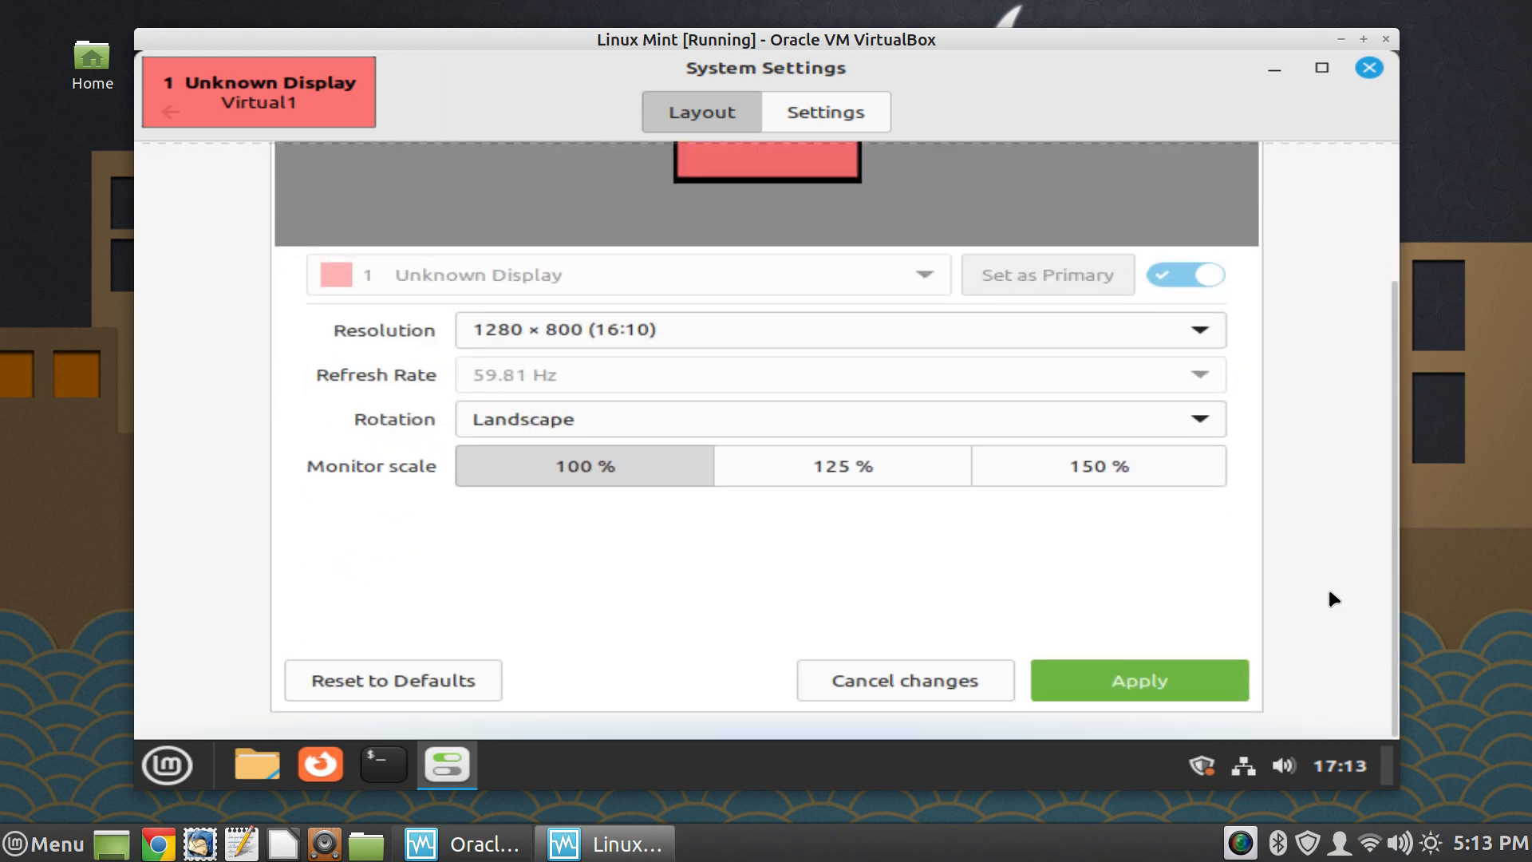
click(1184, 680)
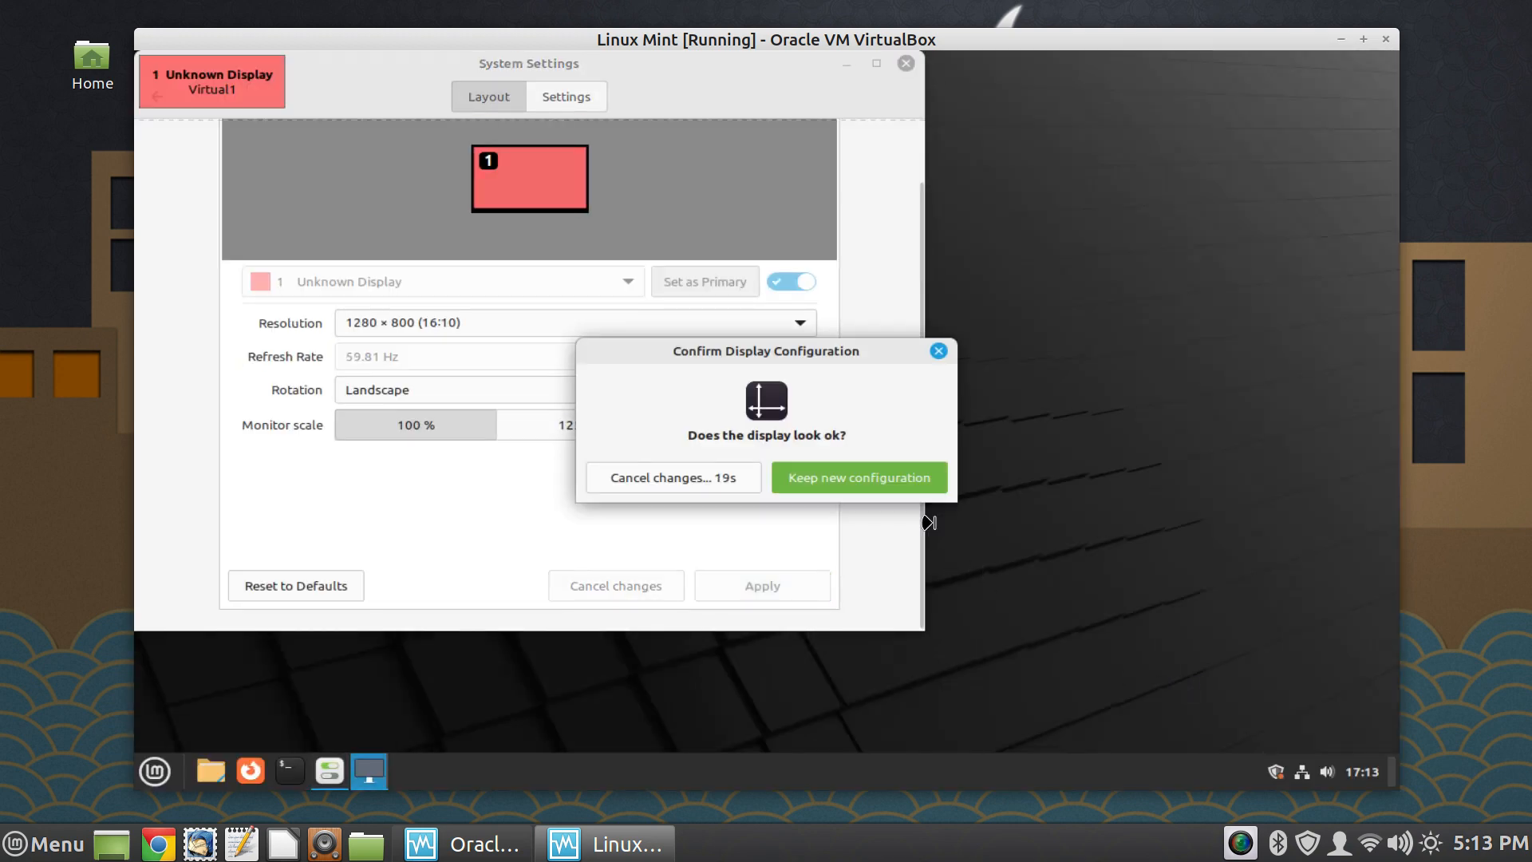
click(885, 477)
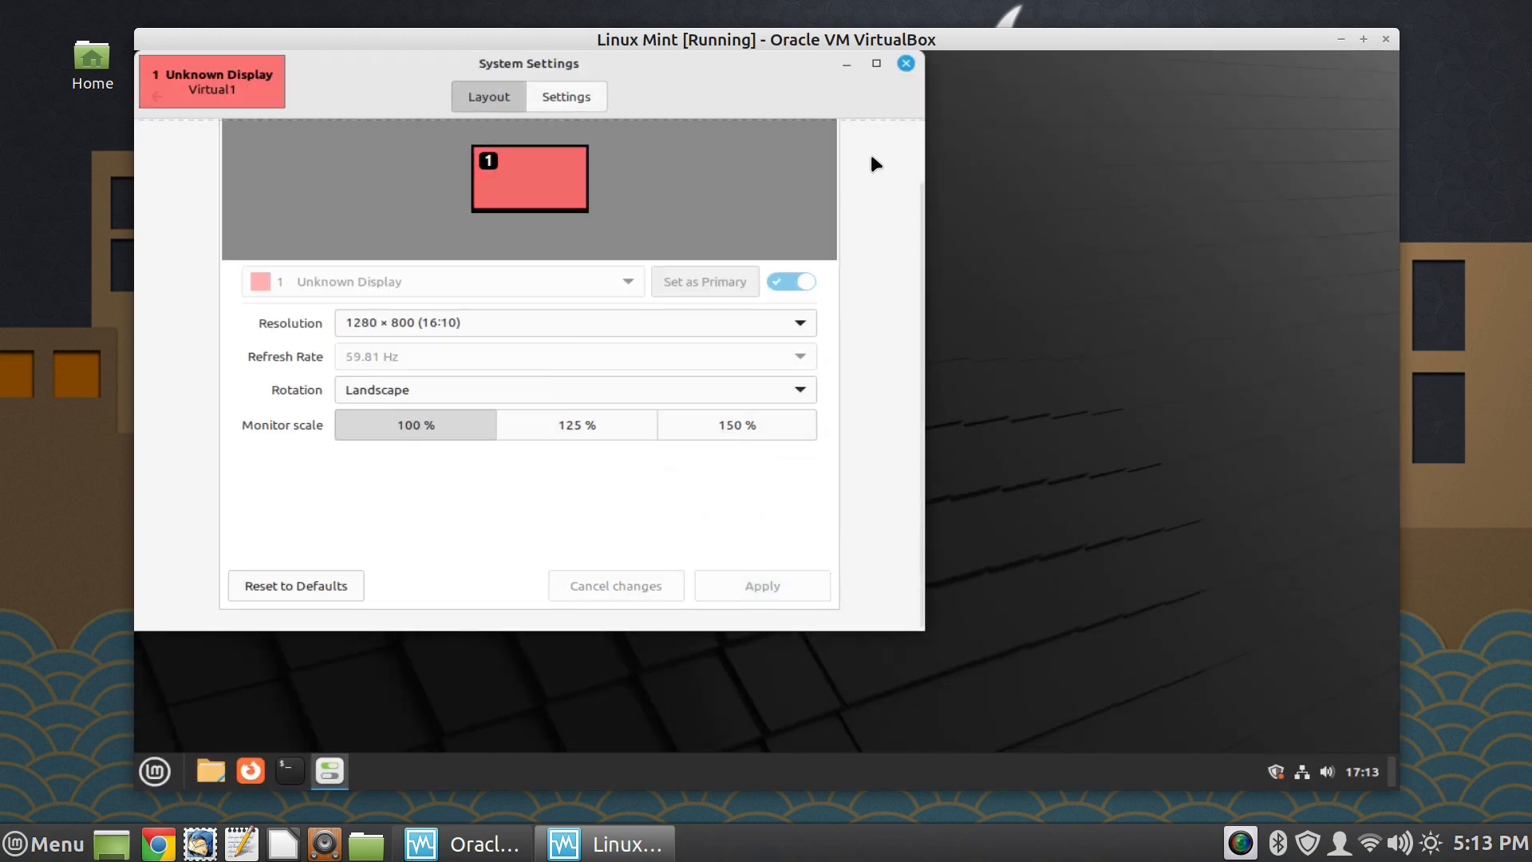
click(905, 63)
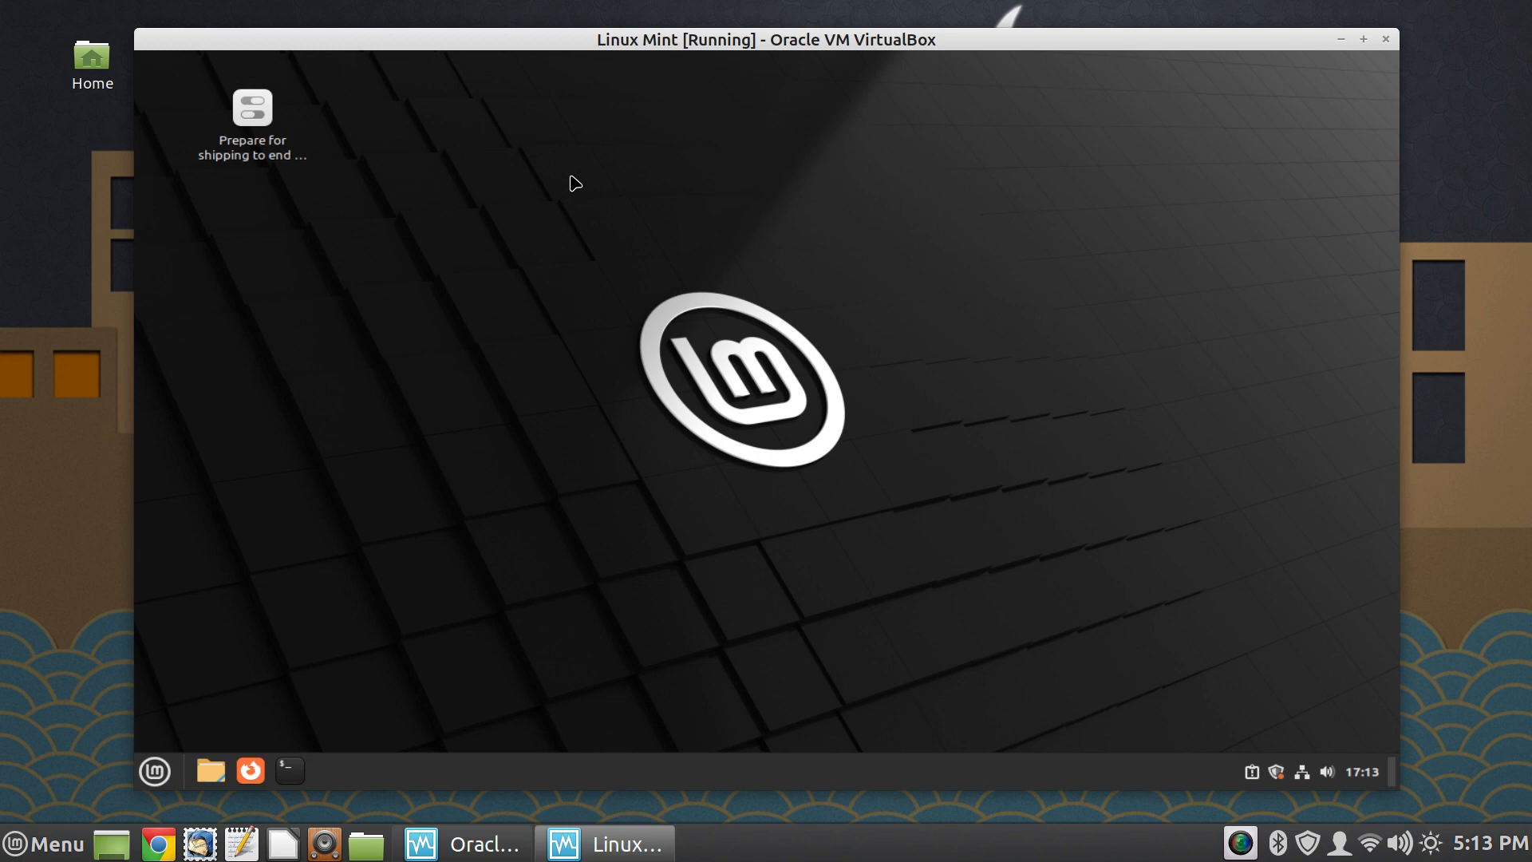
- Open a terminal, enlarge its text three zoom levels, and reposition the window so it fits within the desktop's width
key(ctrl+alt+t)
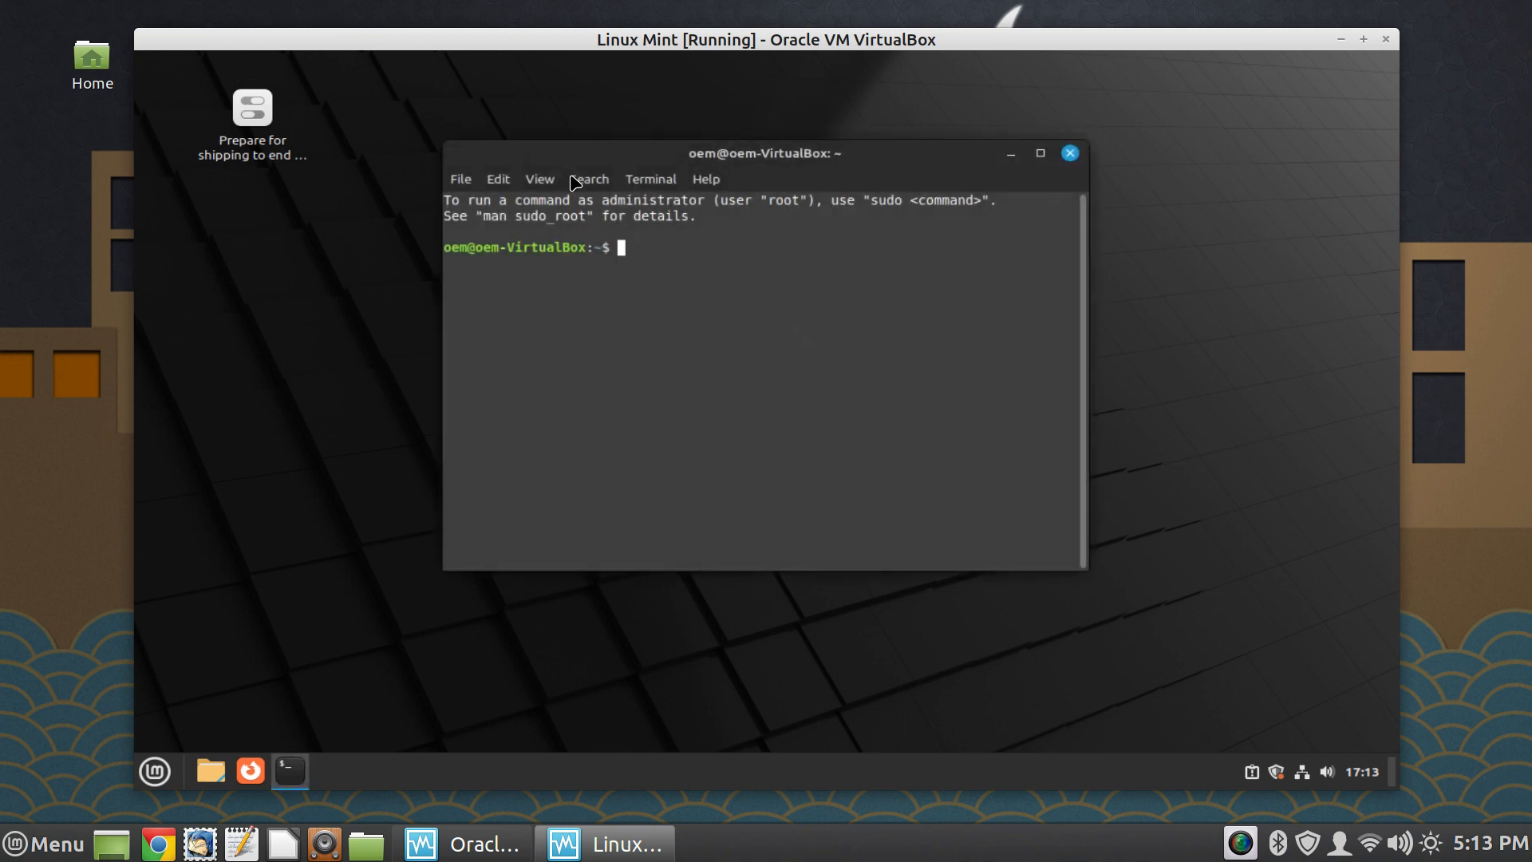
key(ctrl+plus)
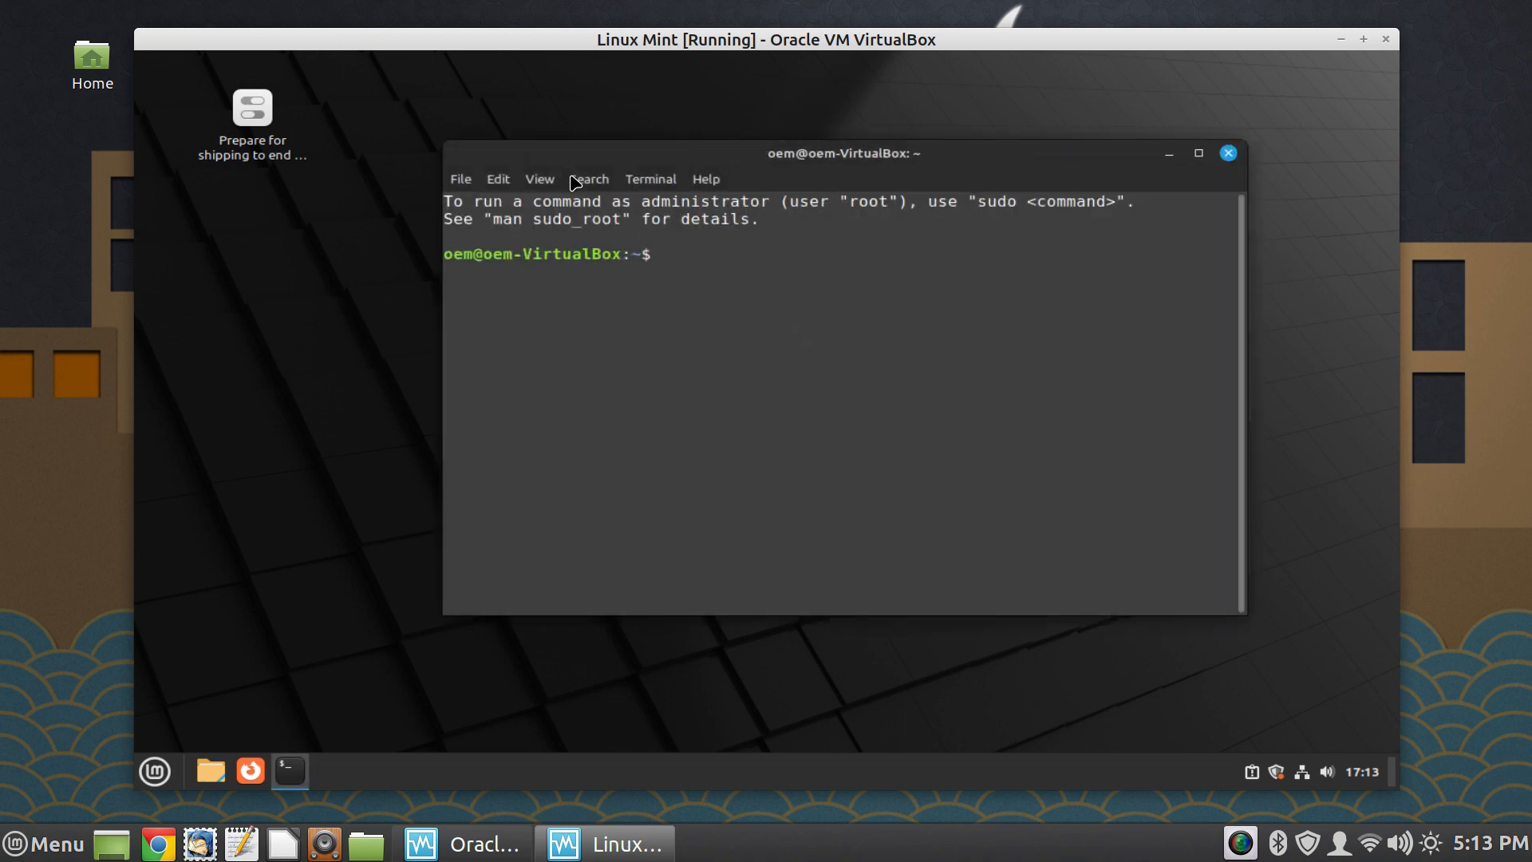
key(ctrl+plus)
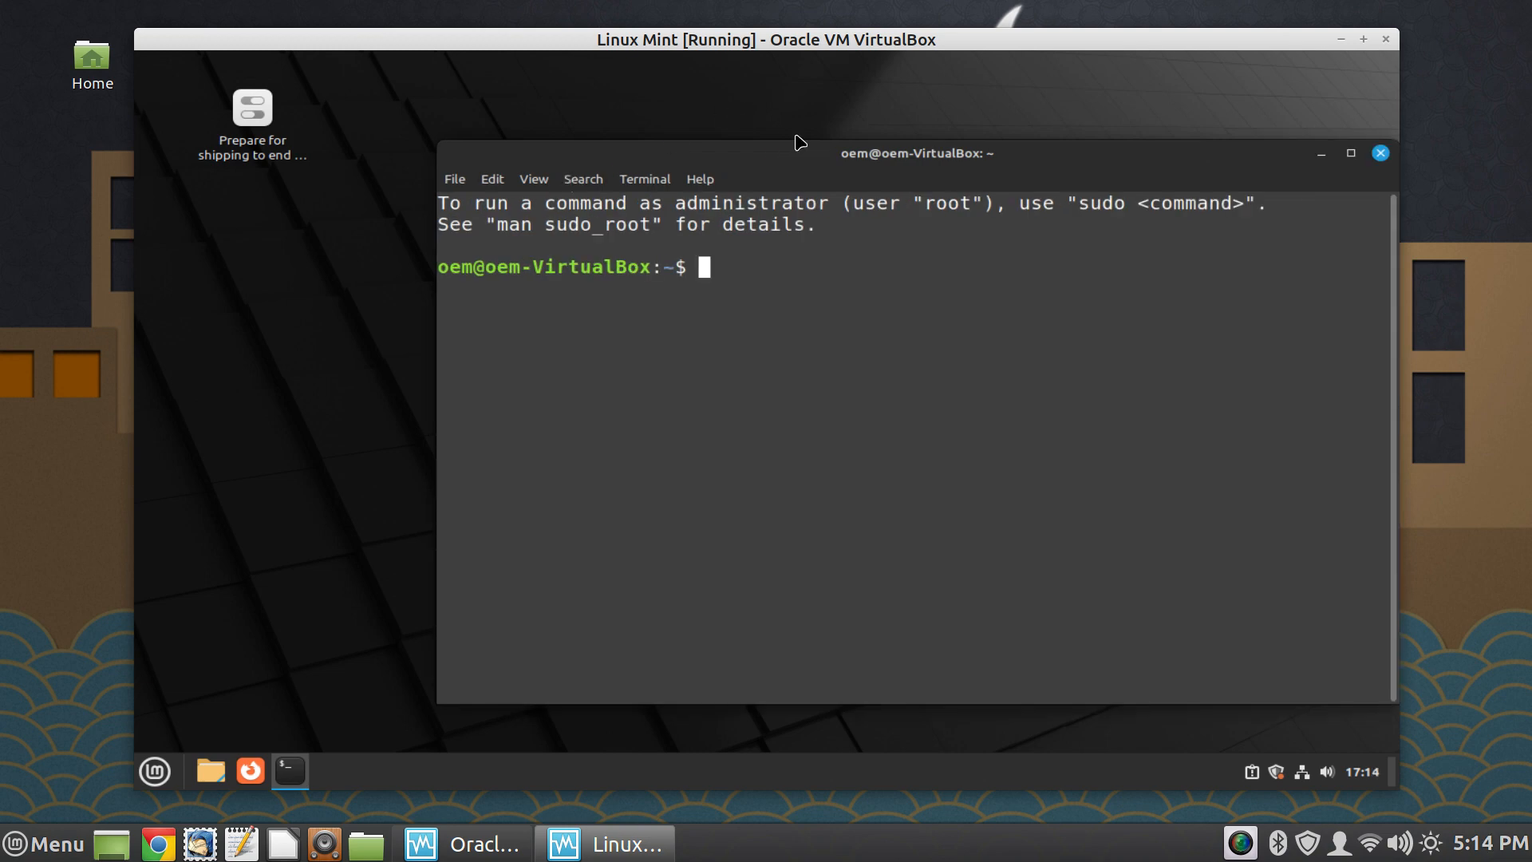
drag(841, 159, 662, 151)
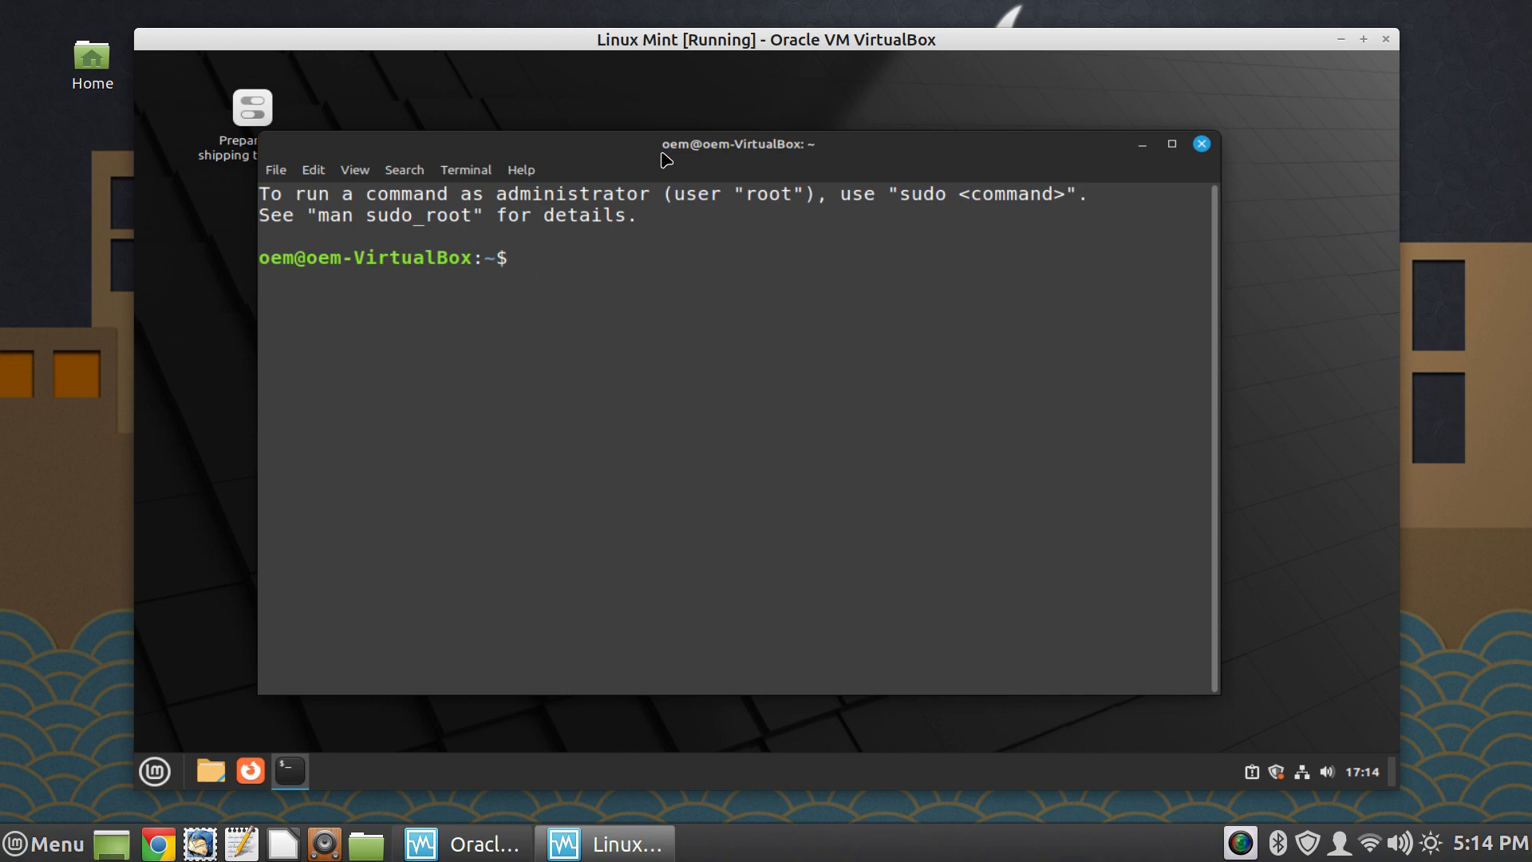
key(ctrl+plus)
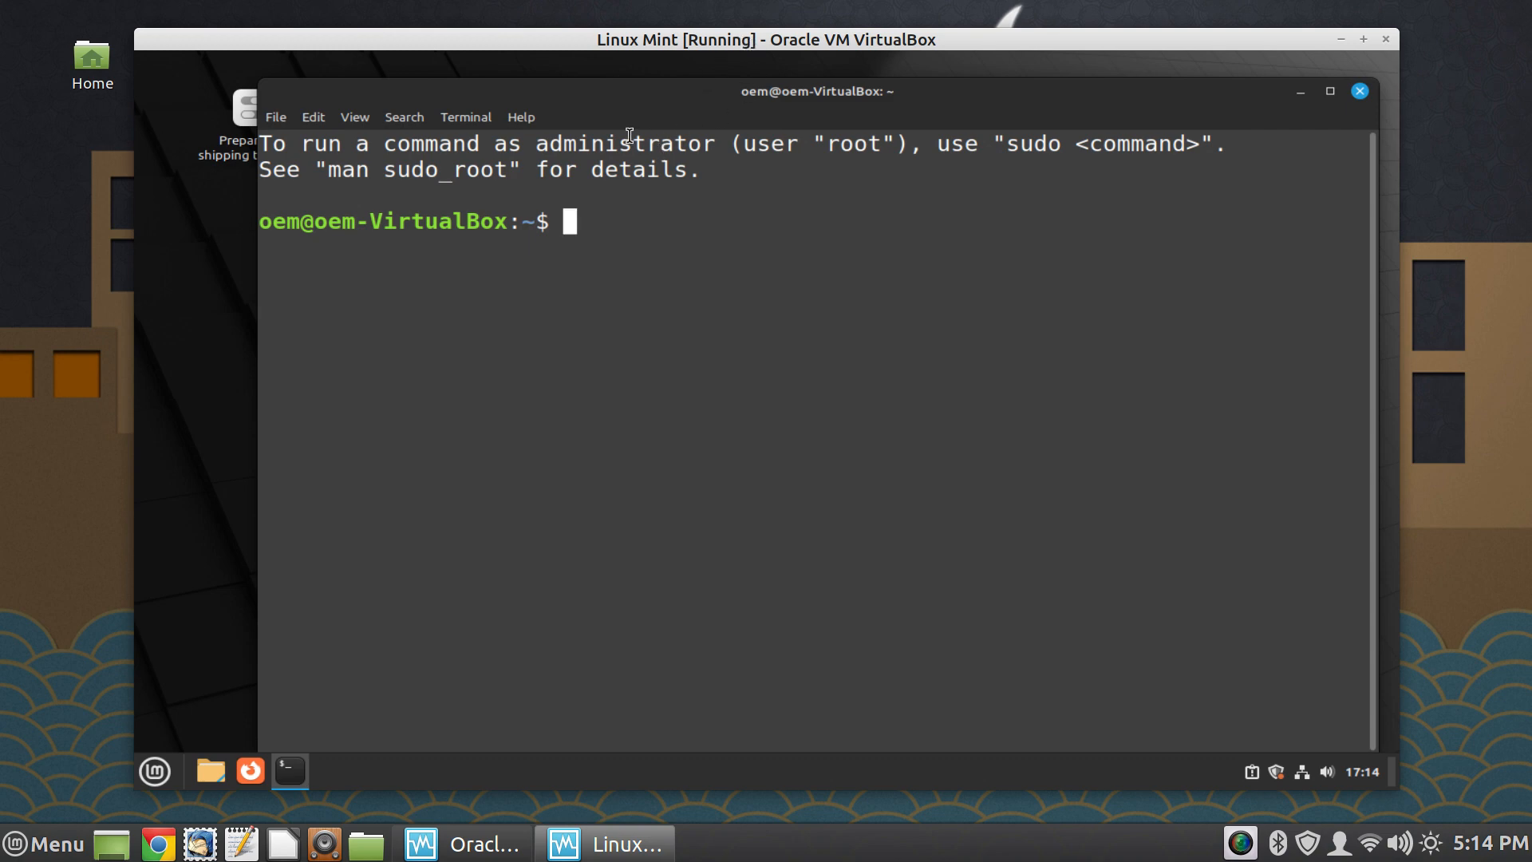
drag(696, 101, 598, 100)
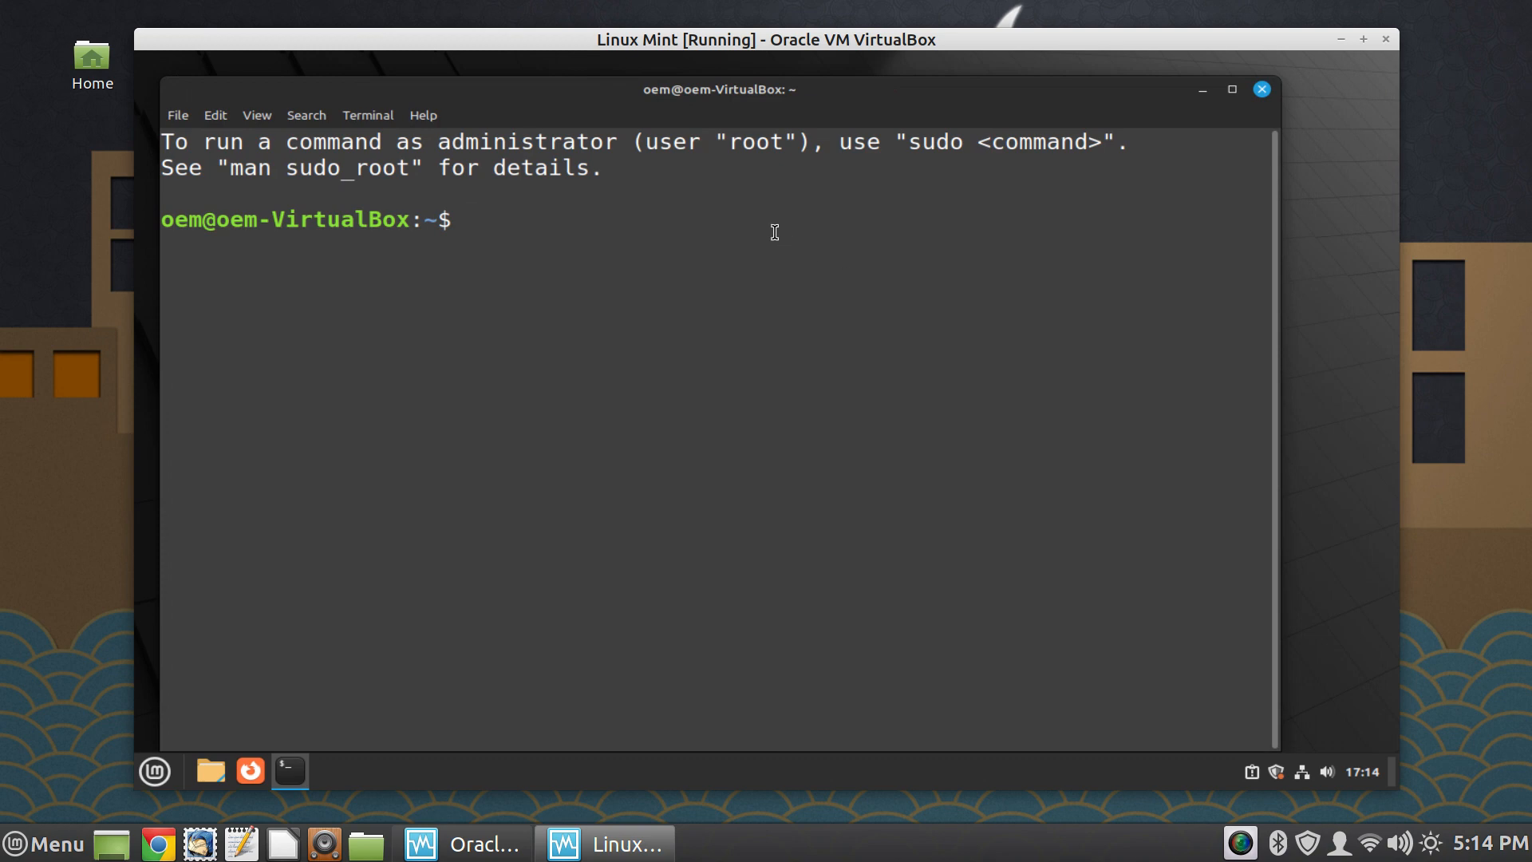
- Run the command "sudo apt install htop" in the terminal
text(sinatll htop)
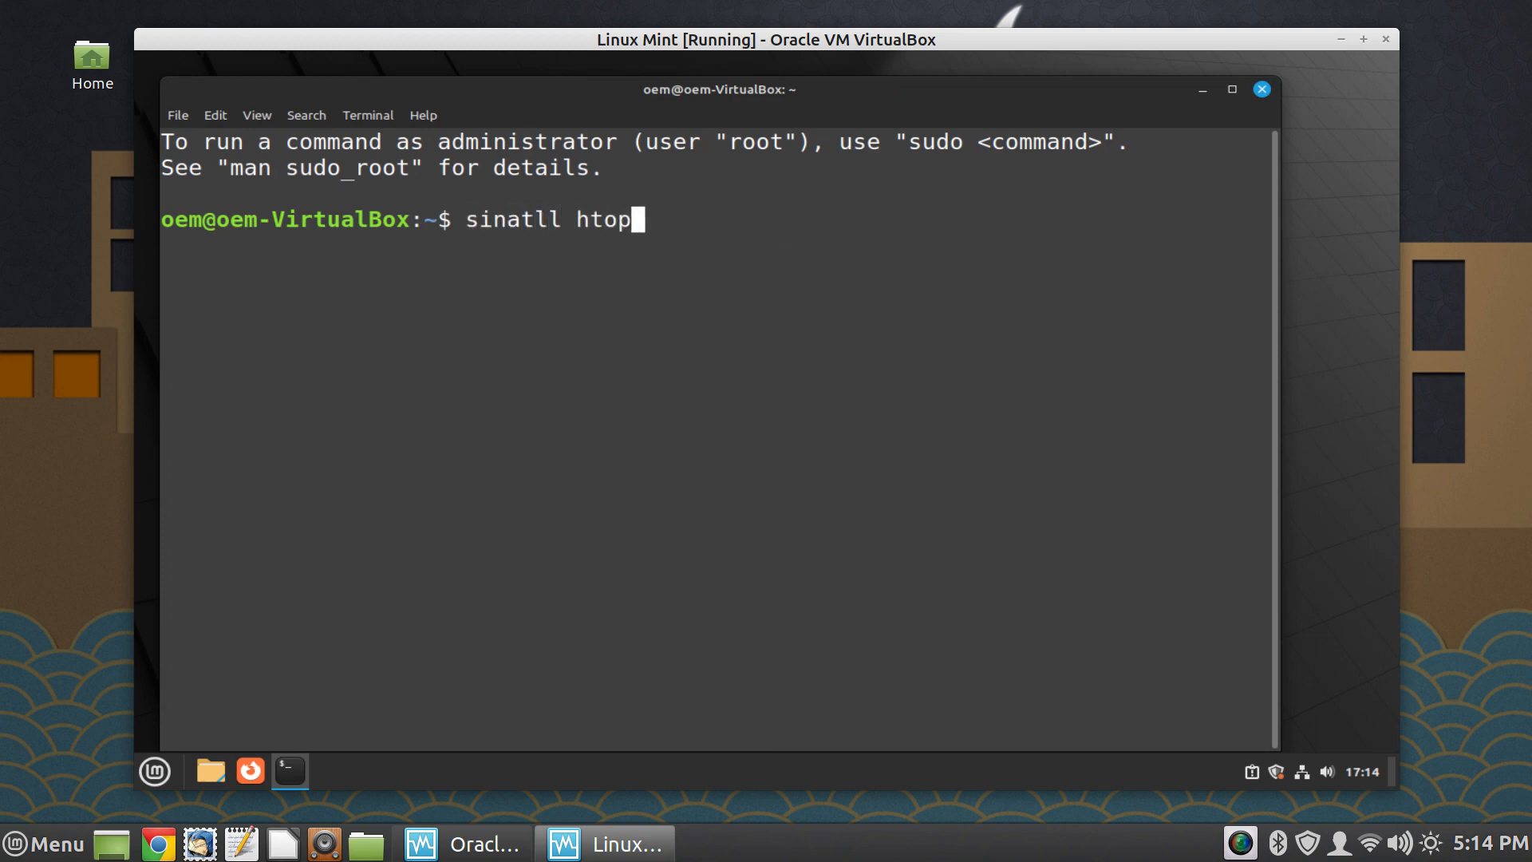
key(BackSpace)
key(BackSpace)
key(BackSpace)
key(BackSpace)
key(BackSpace)
key(BackSpace)
key(BackSpace)
key(BackSpace)
key(BackSpace)
key(BackSpace)
key(BackSpace)
key(BackSpace)
text(inst)
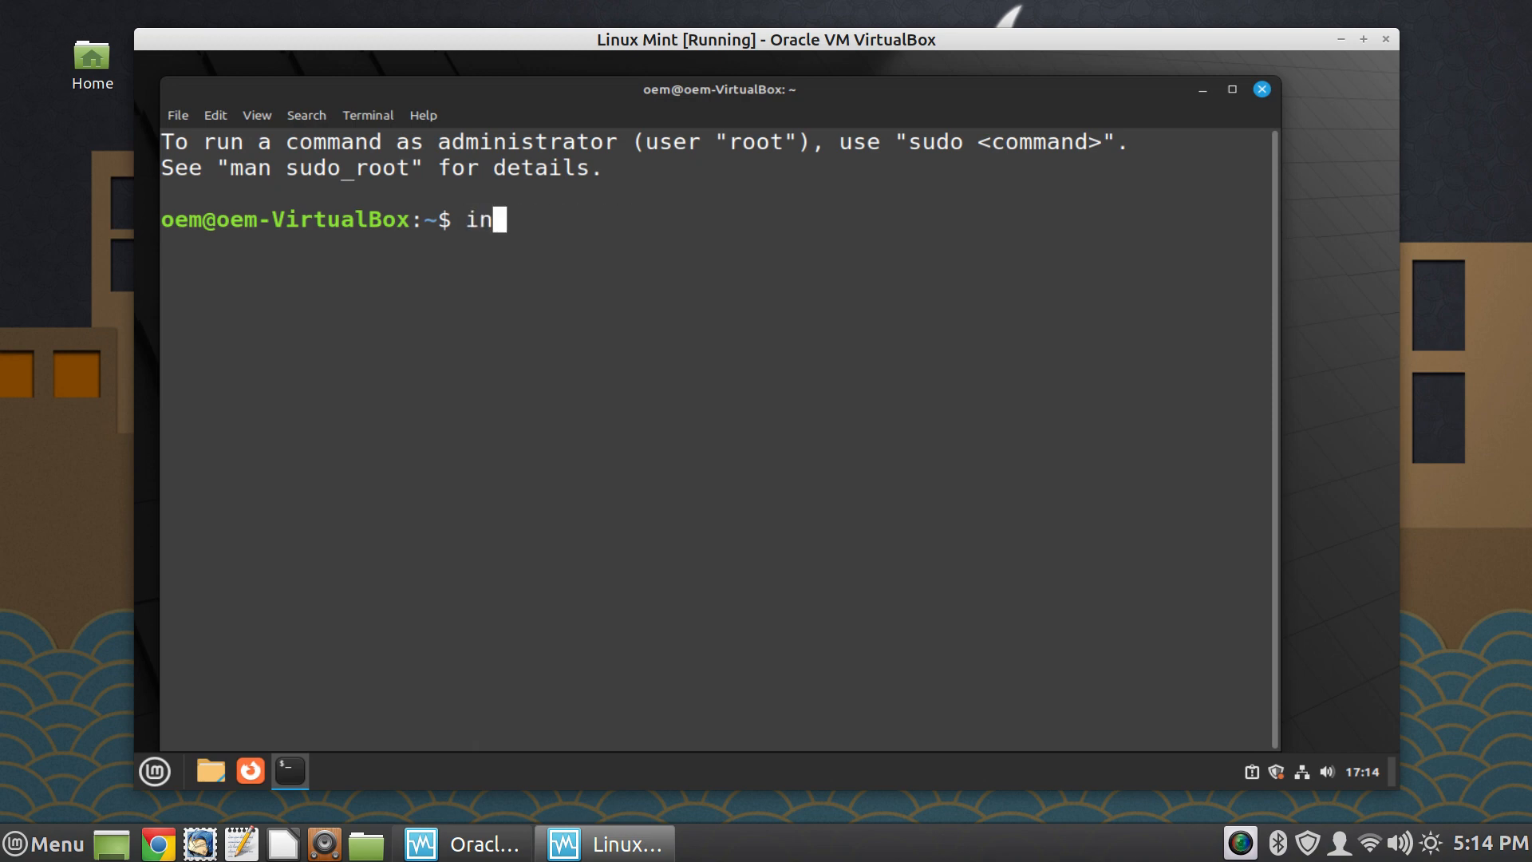
text(all htop)
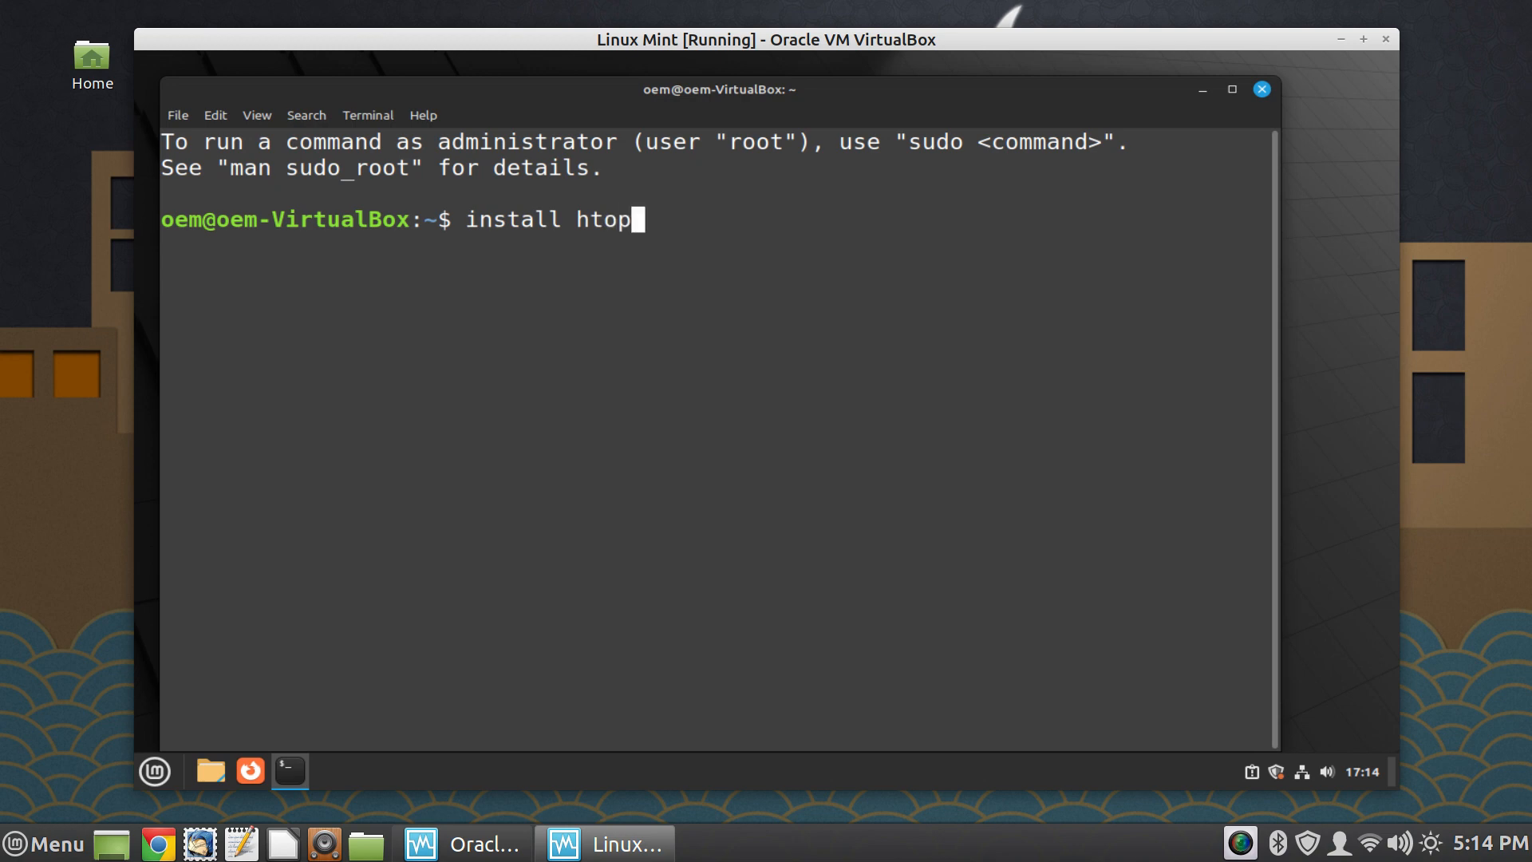
key(Left)
key(Left)
key(Left)
key(Left)
key(Left)
key(Home)
text(sudo apt)
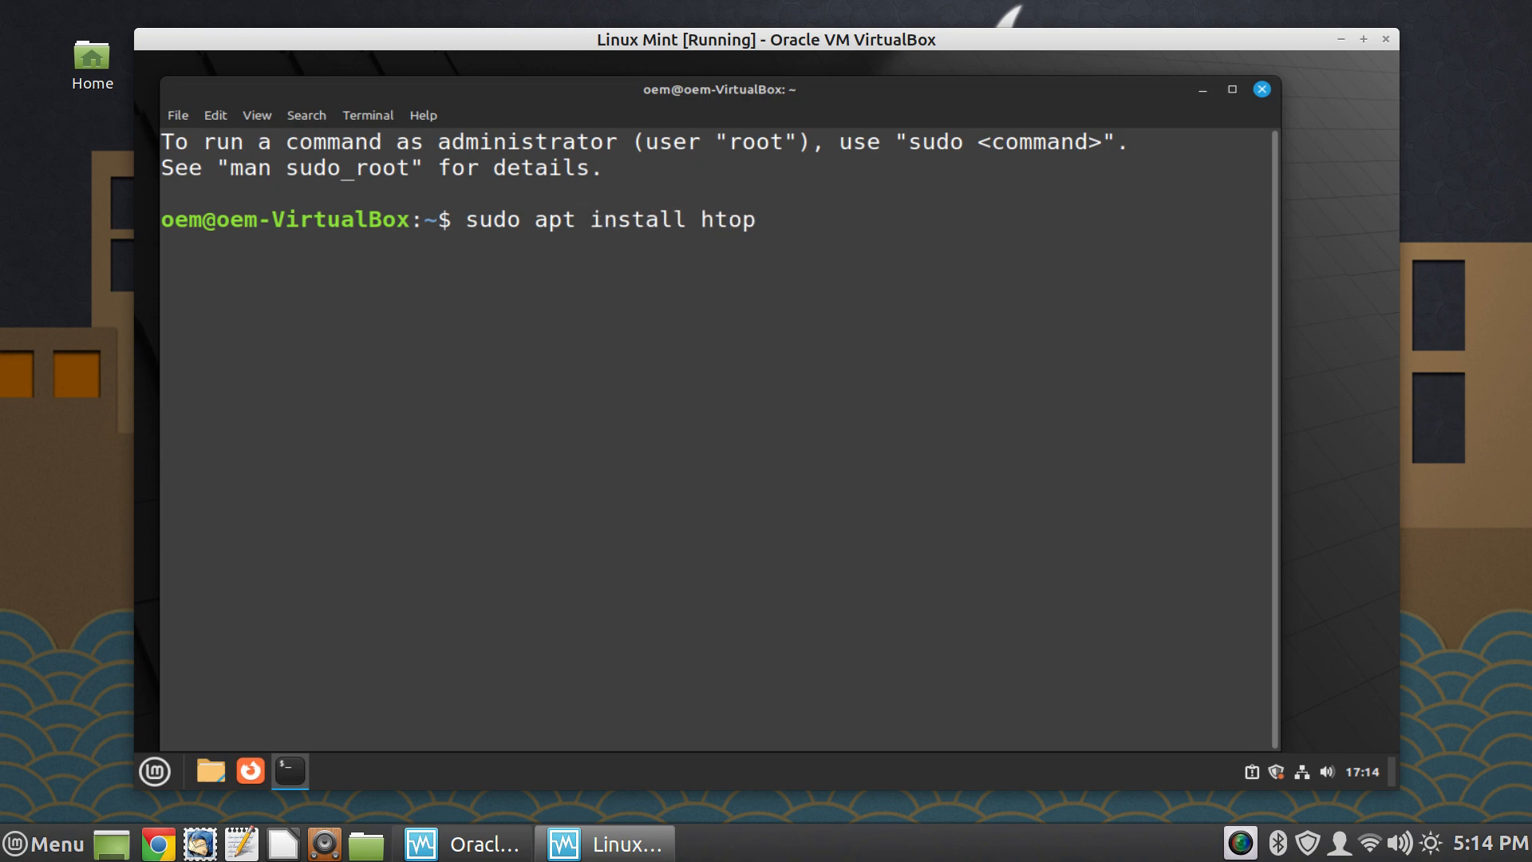
key(Return)
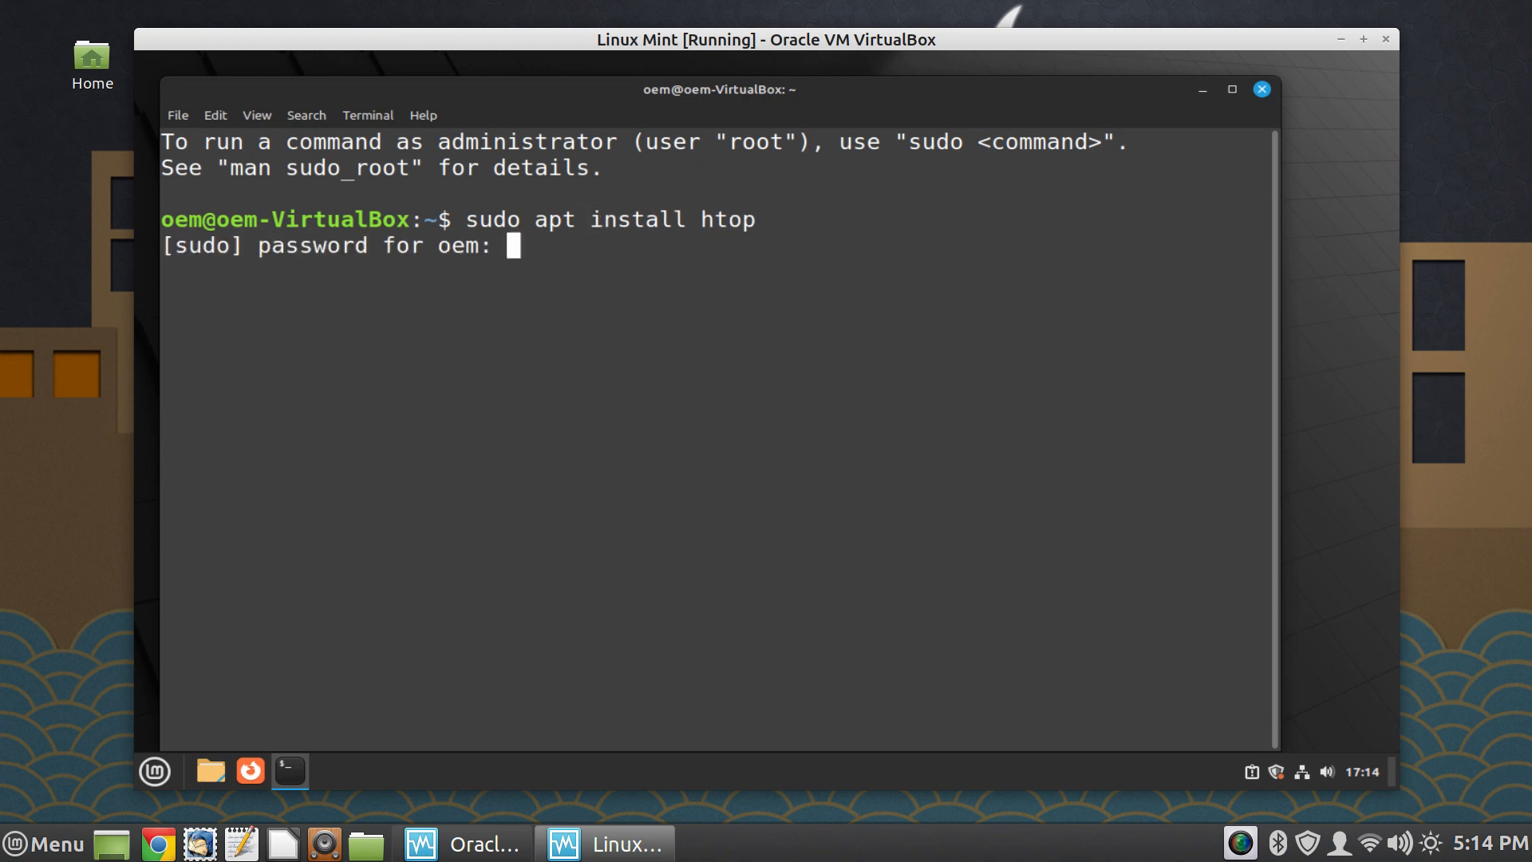
- Authorize the htop installation by entering the OEM user's password, retrying it after the first attempt
text(********)
key(Return)
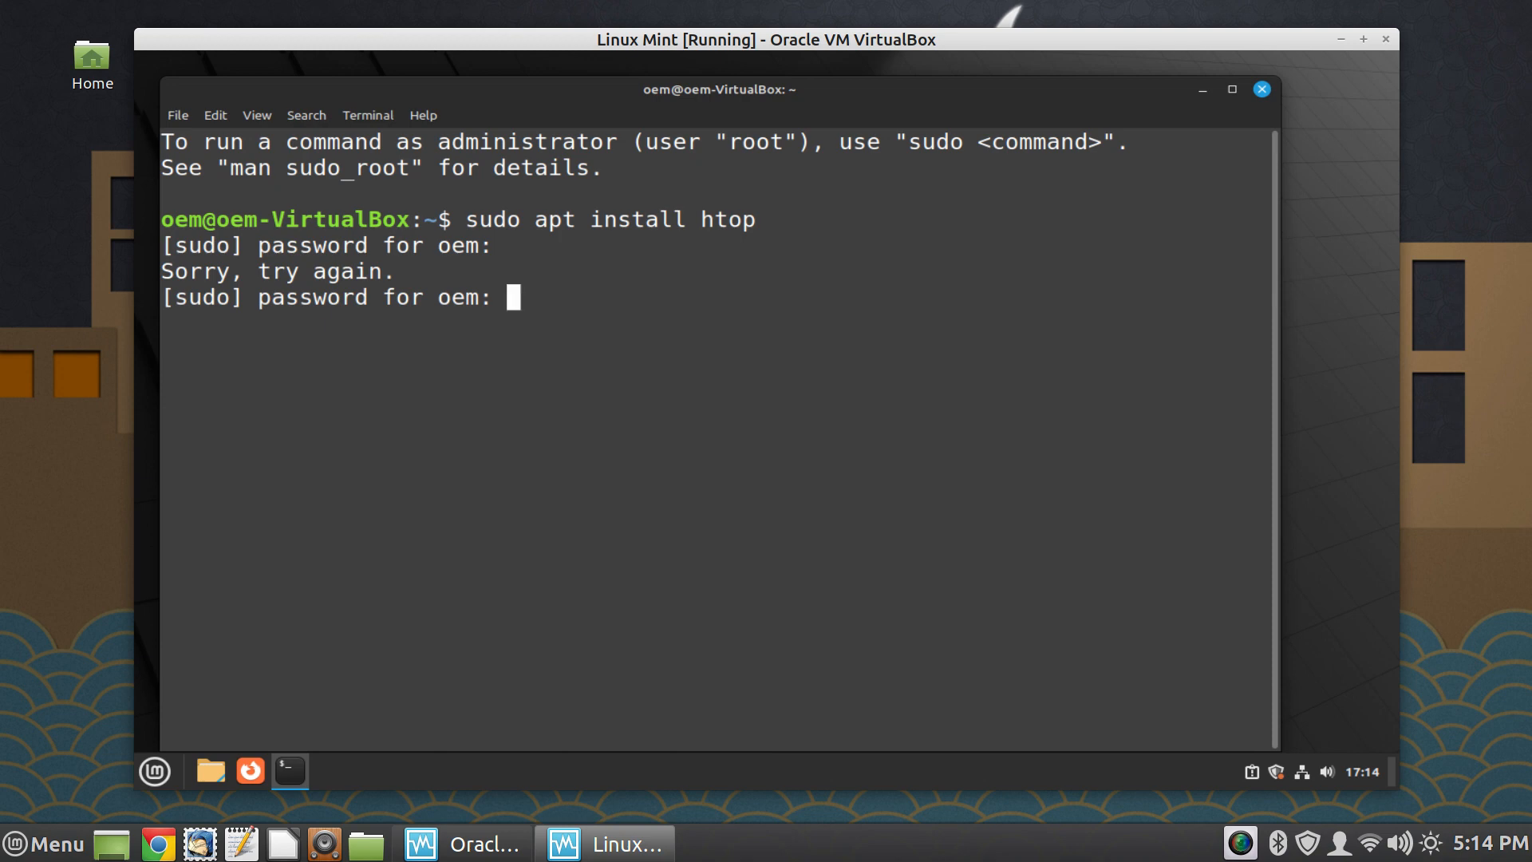
text(*****)
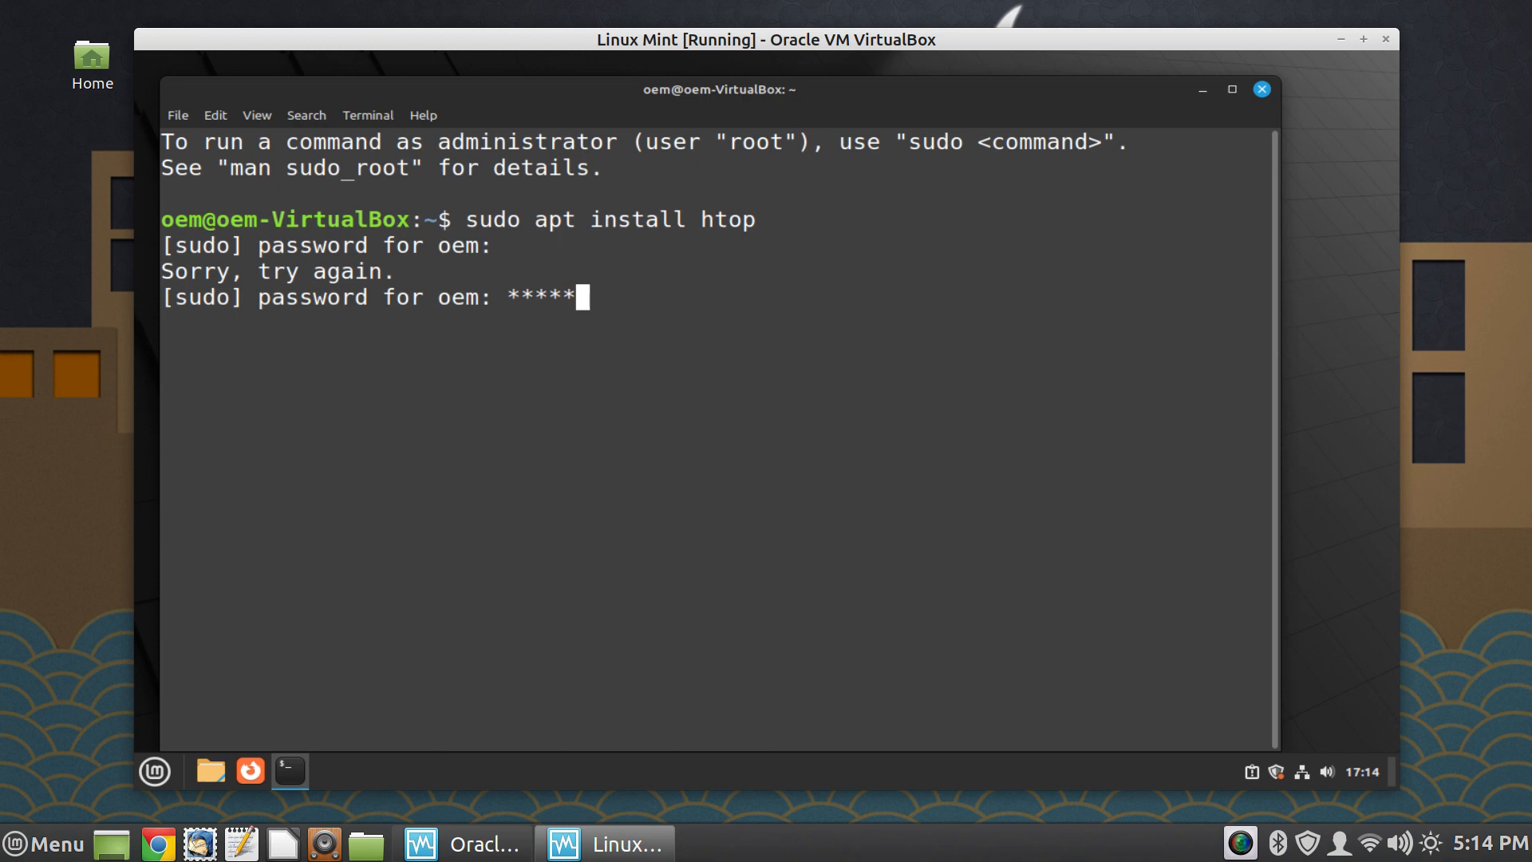
key(Return)
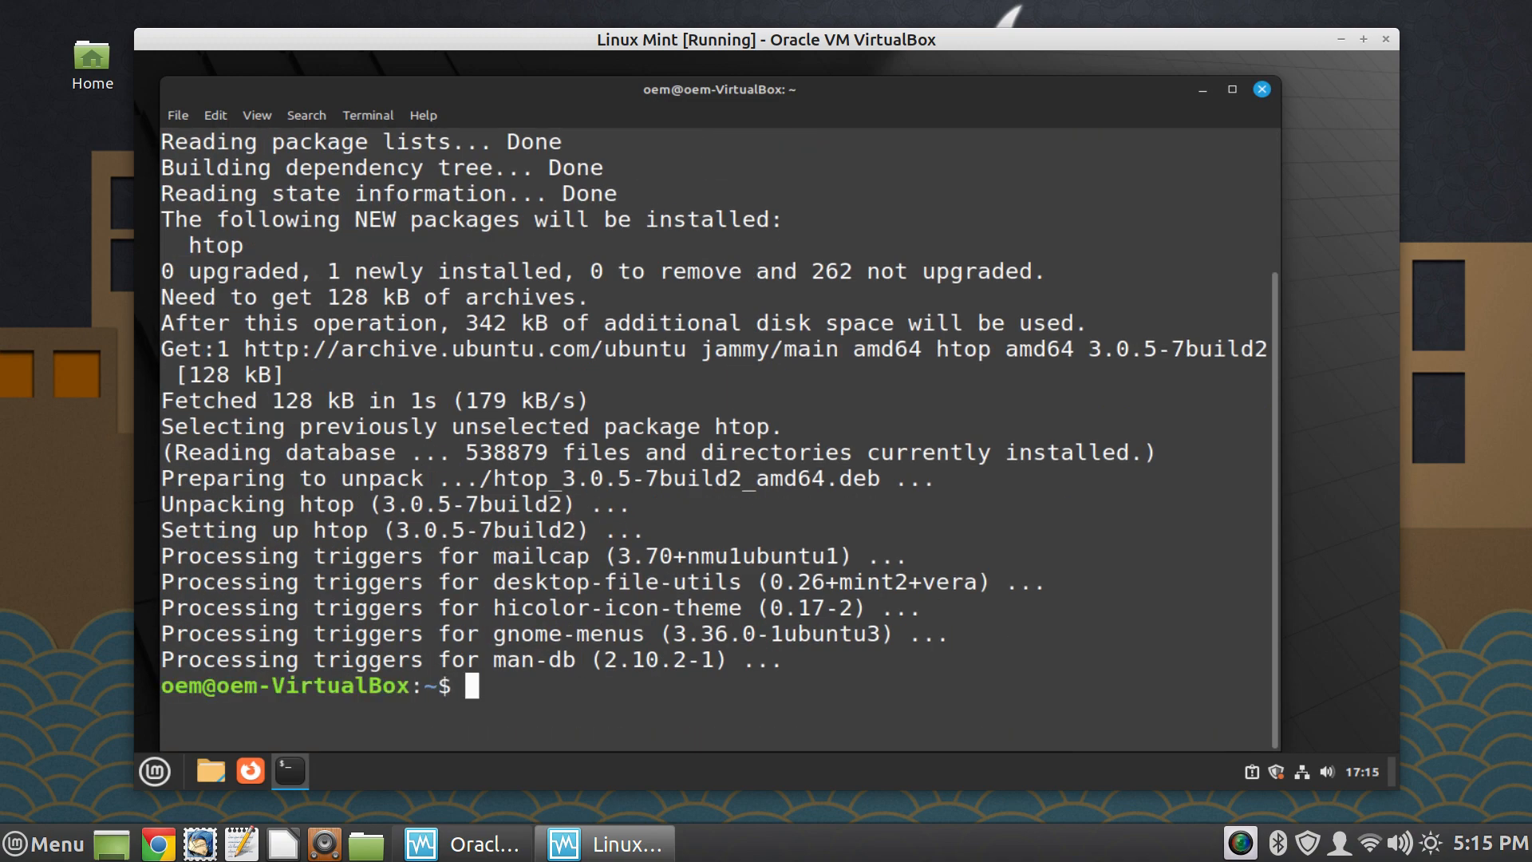
- Run htop to view the running processes and memory use, then quit it
text(htop)
key(Return)
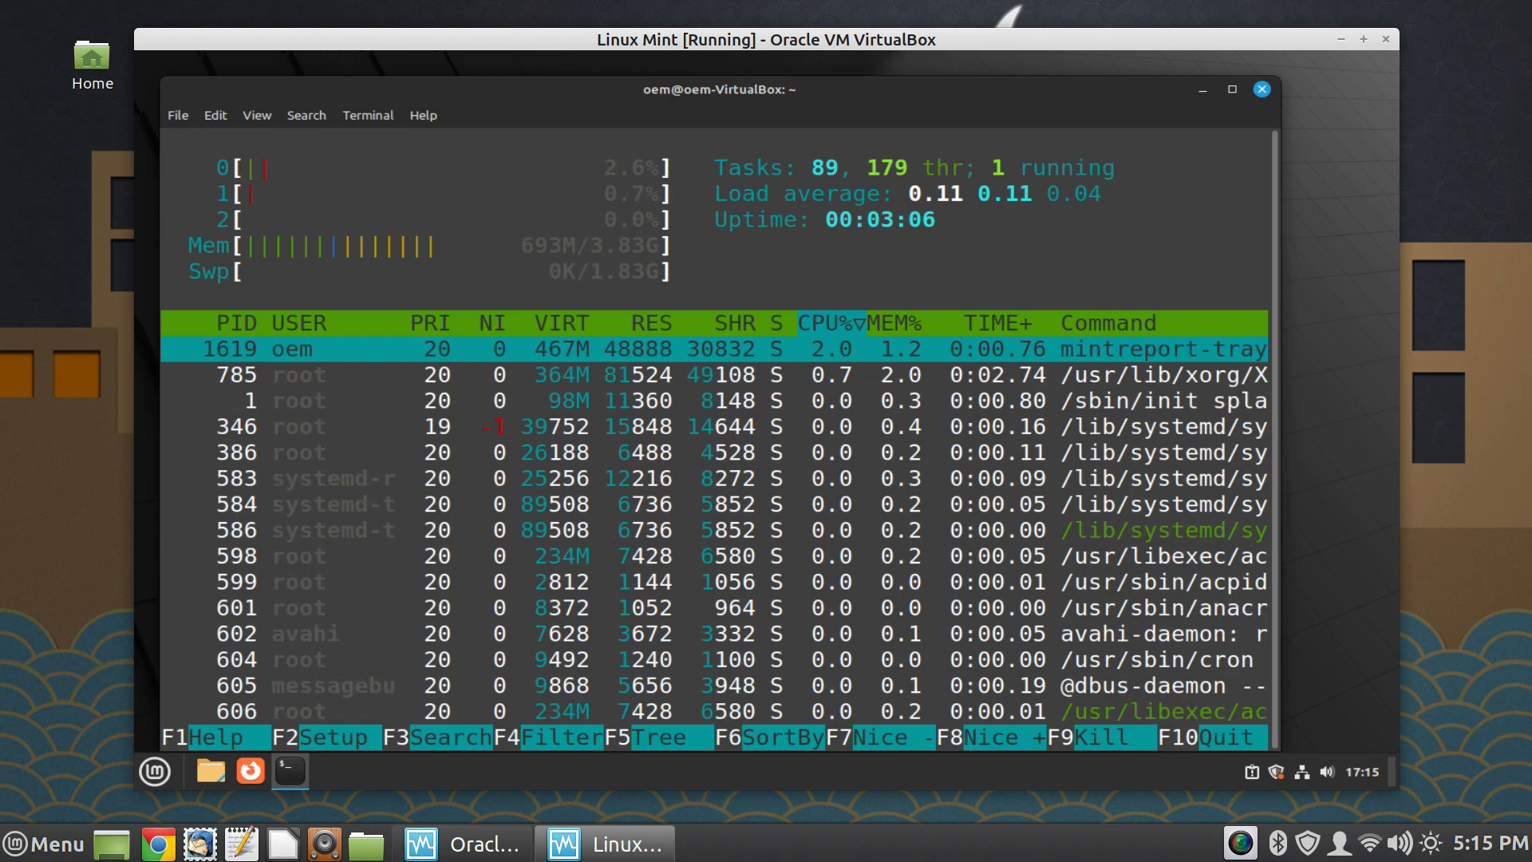
key(q)
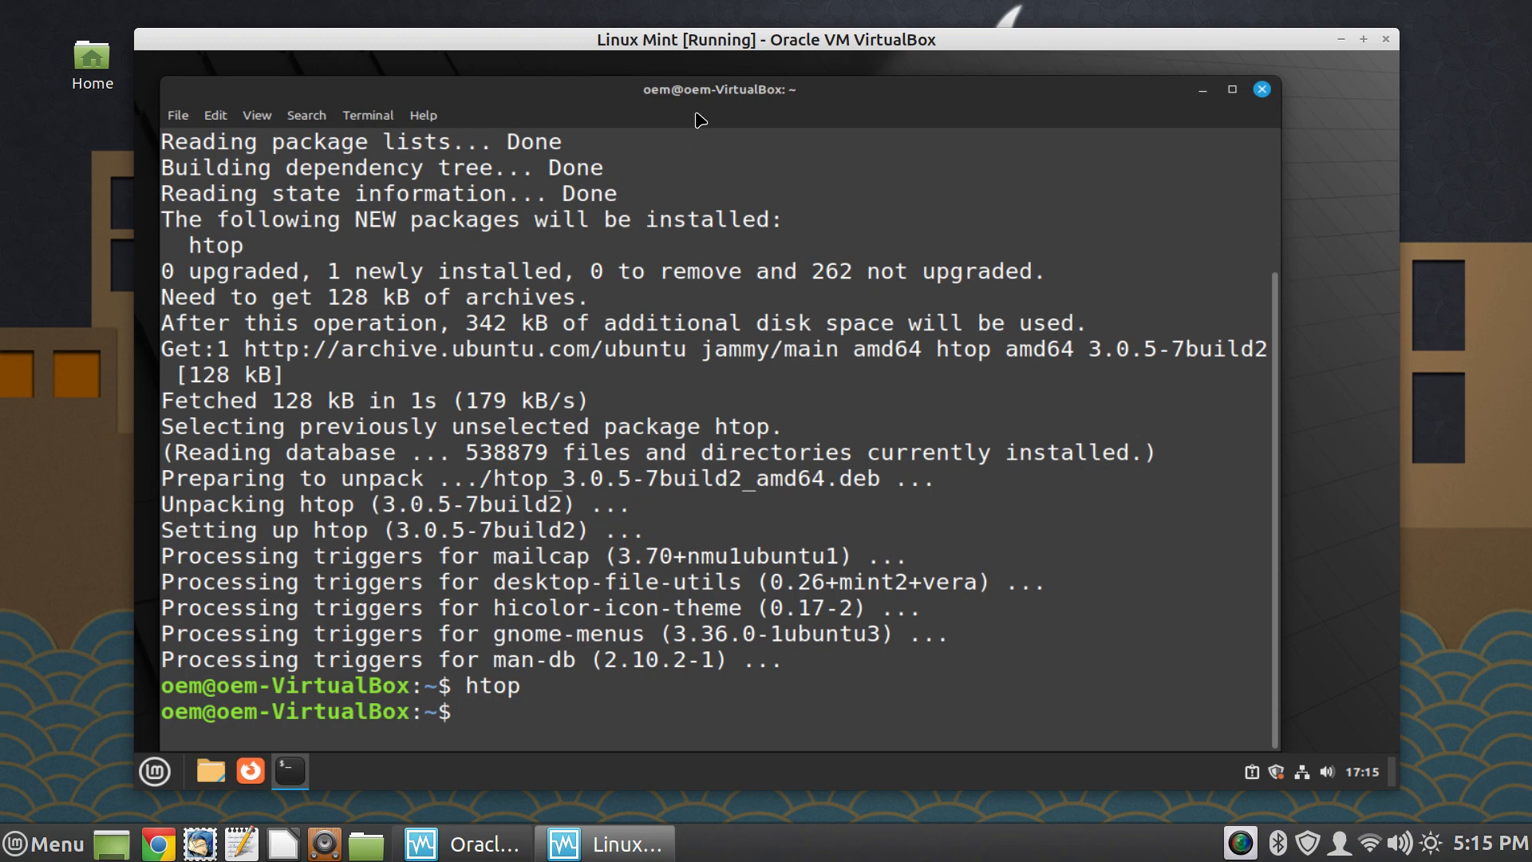
- Search the package repositories for VirtualBox packages with "apt search virtualbox"
drag(700, 94, 729, 92)
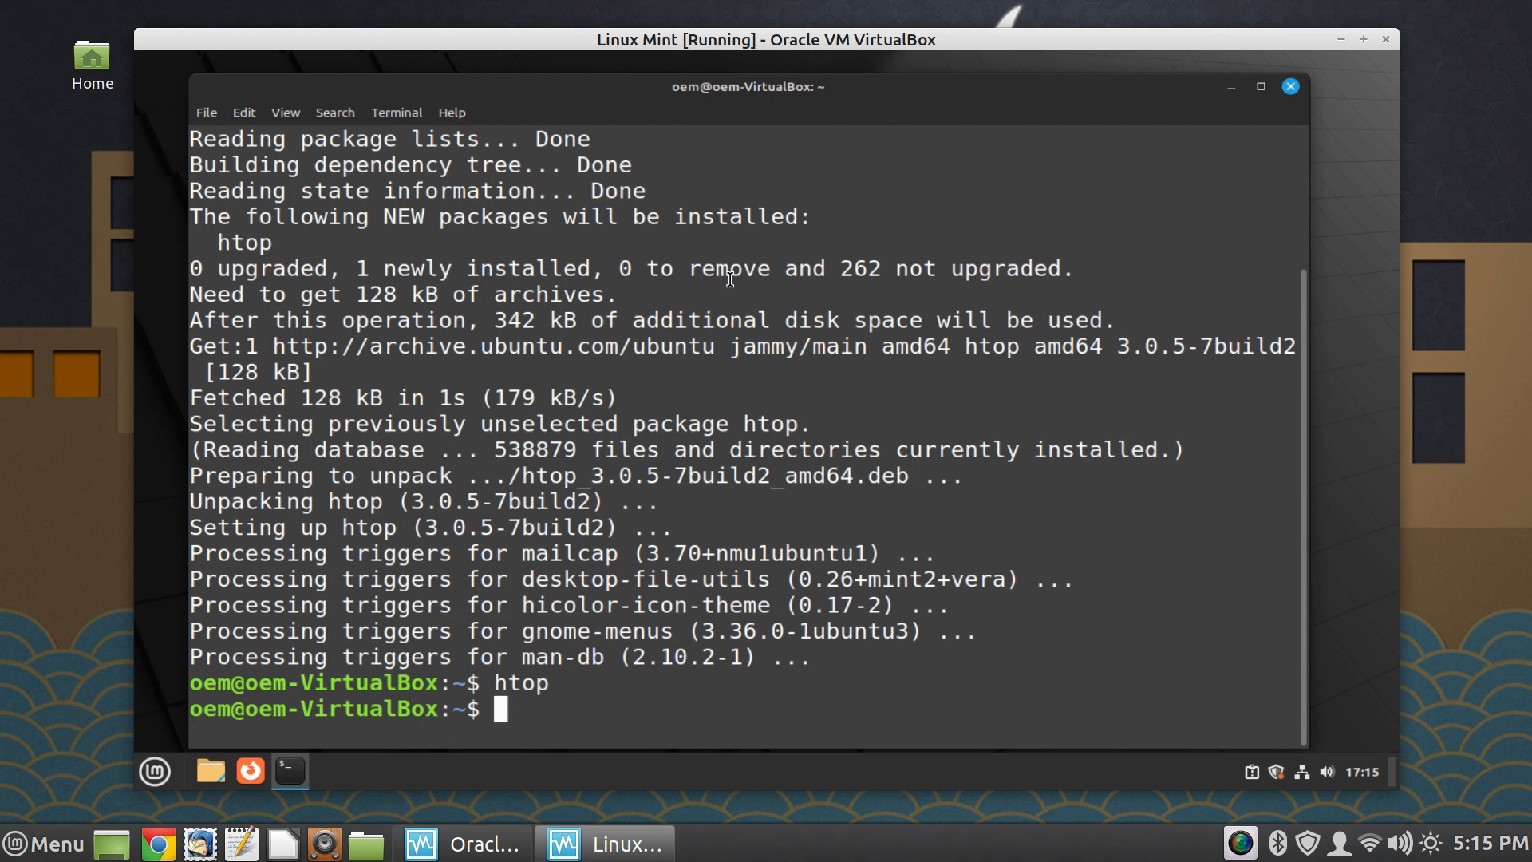
text(search v)
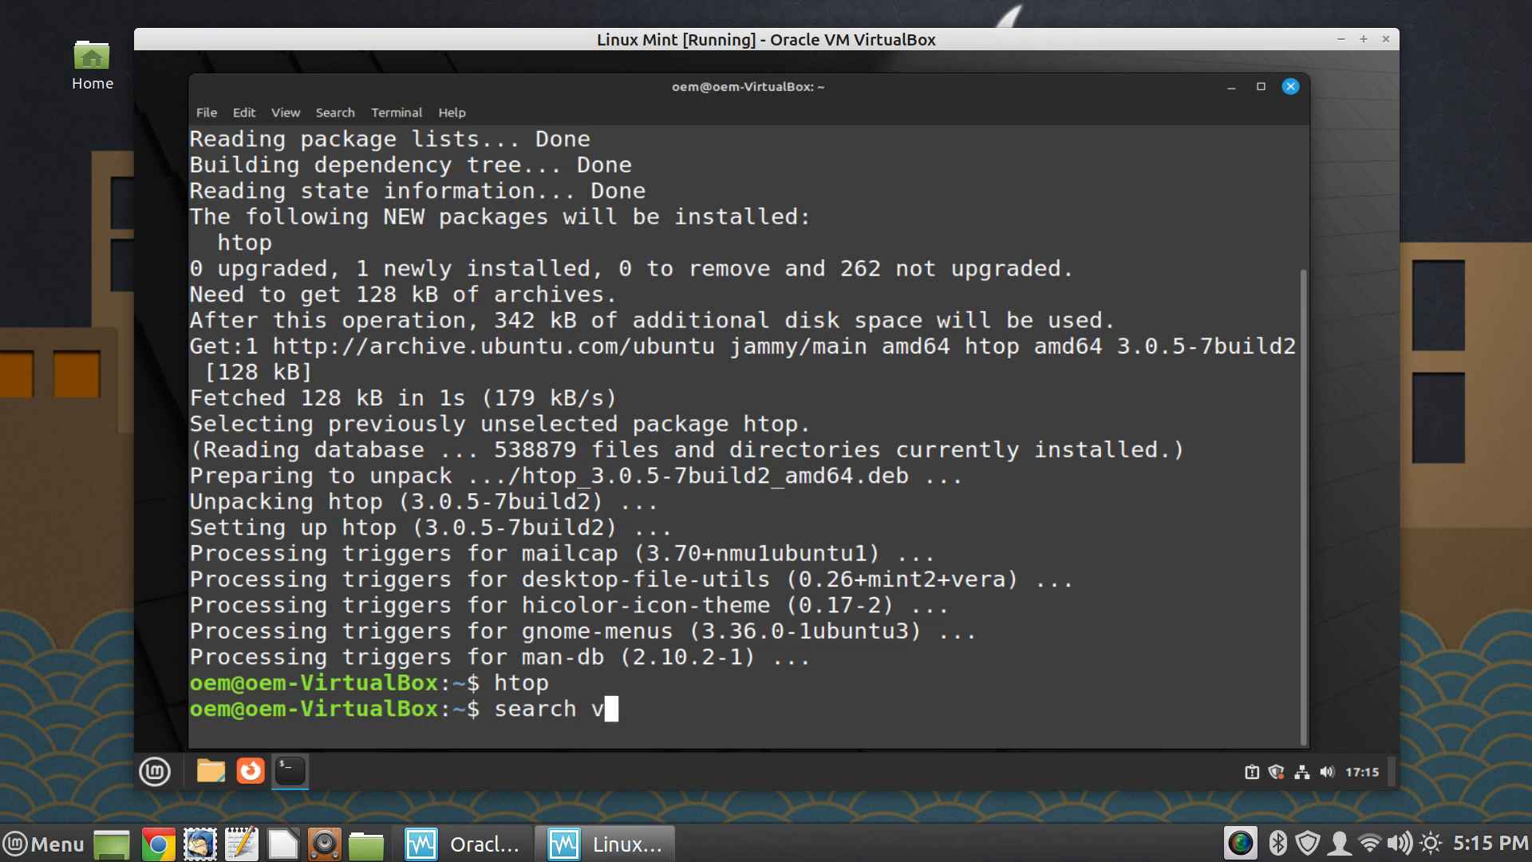
text(irtualbox)
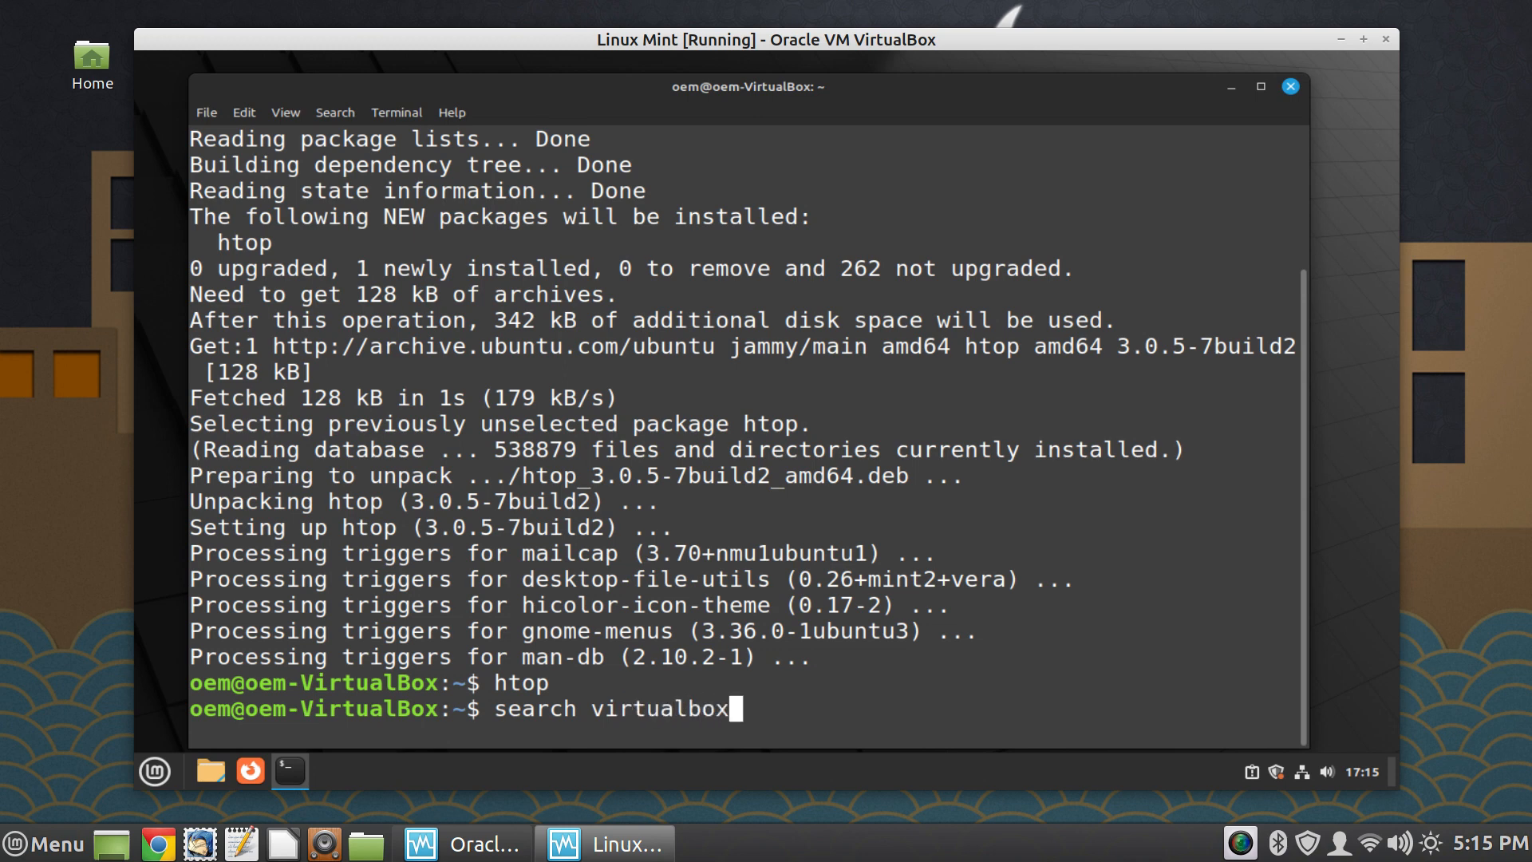
key(Left)
key(Left)
key(Left)
key(Left)
key(Left)
key(Left)
key(Left)
key(Left)
key(Left)
key(Left)
key(Left)
key(Left)
key(Left)
key(Left)
key(Left)
key(Left)
key(Left)
text(apt)
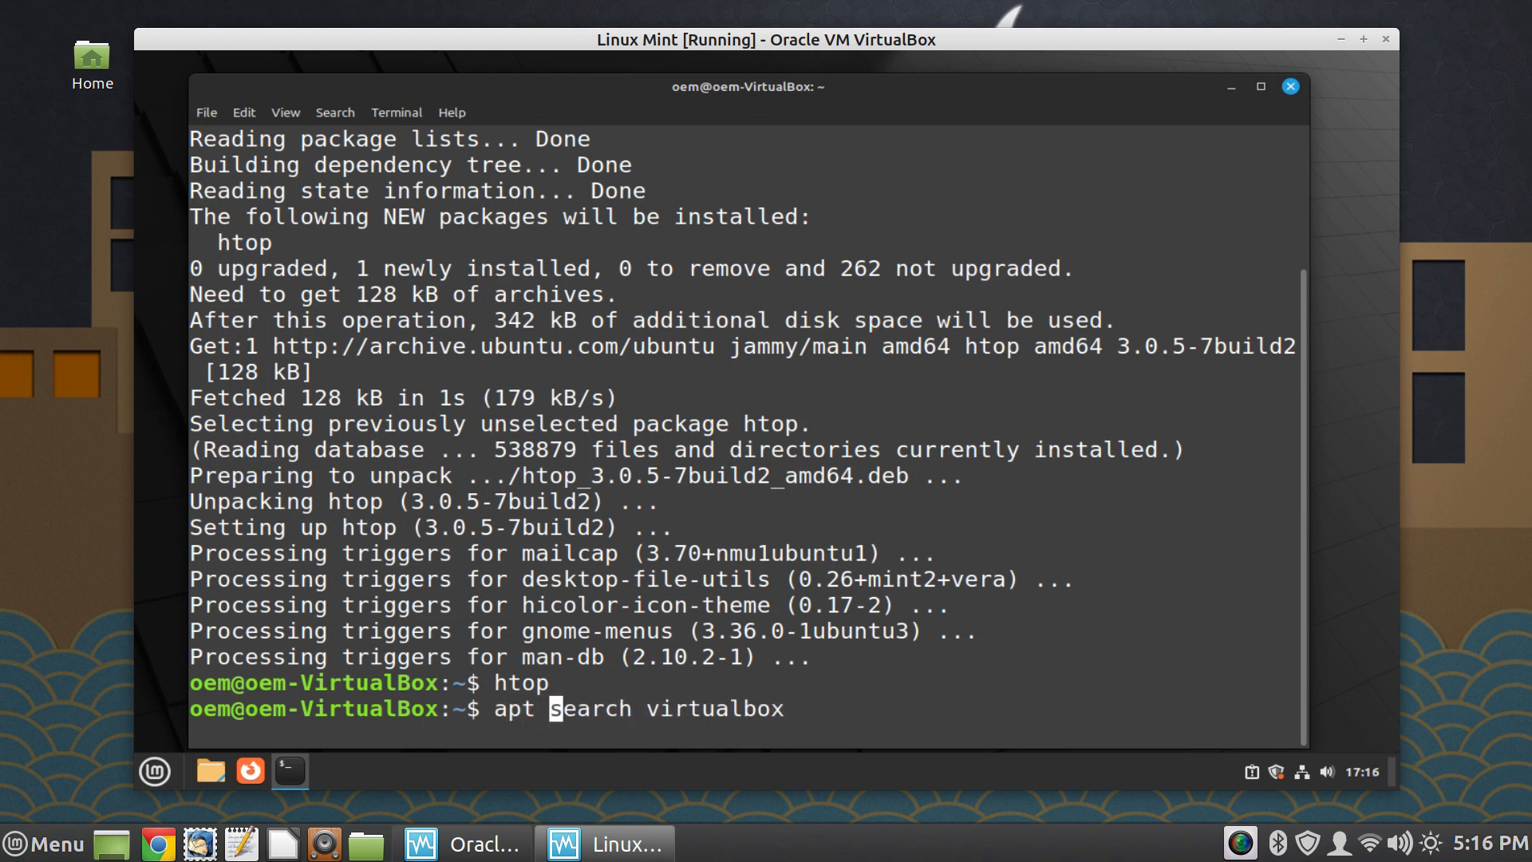
key(Return)
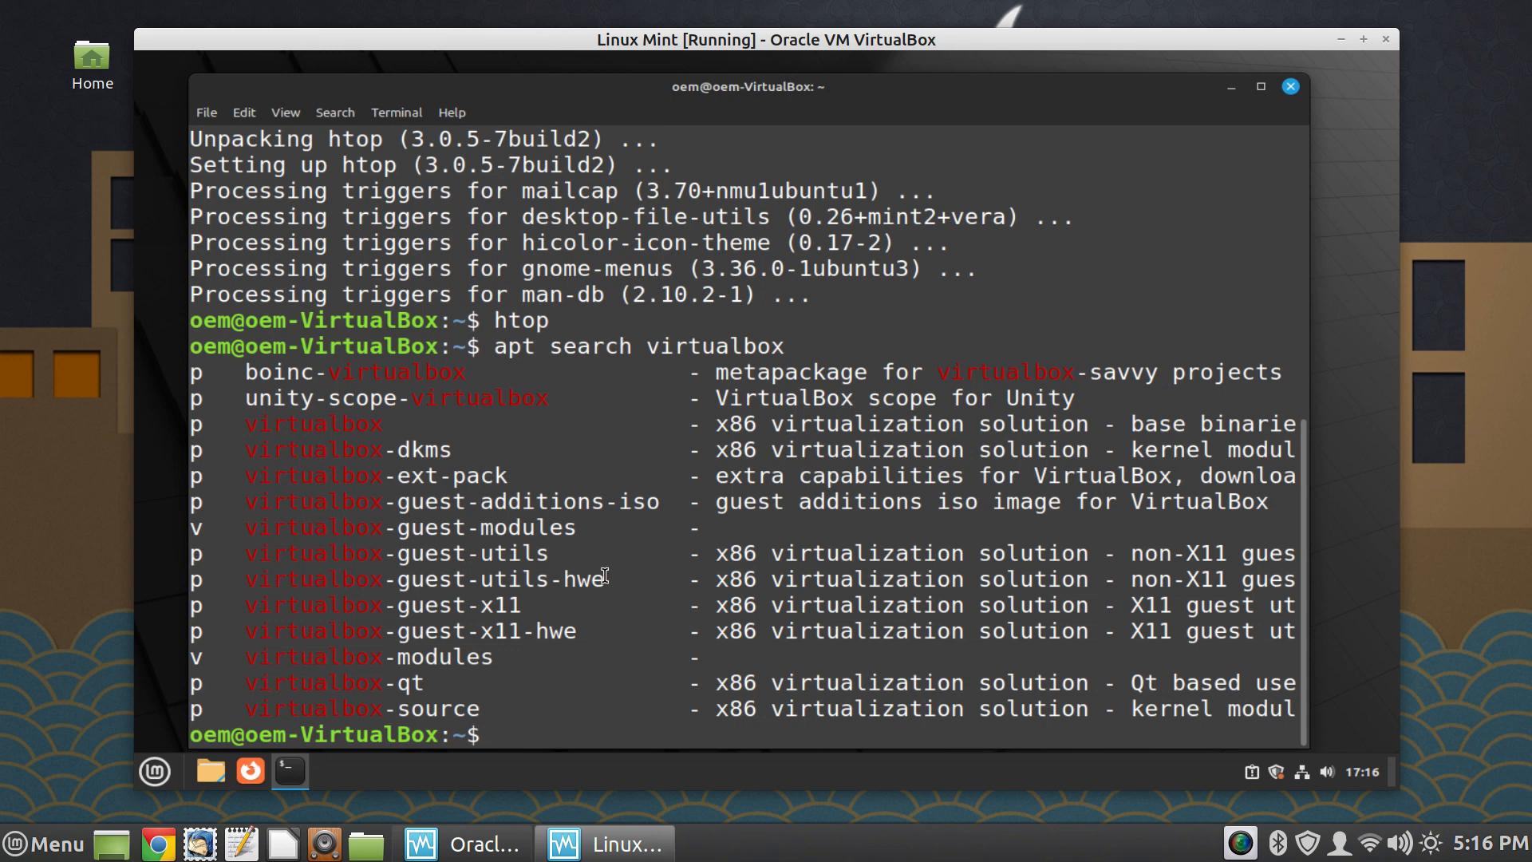
- Install the X11 guest utilities with "sudo apt install virtualbox-guest-x11" and agree to continue
drag(595, 631, 248, 642)
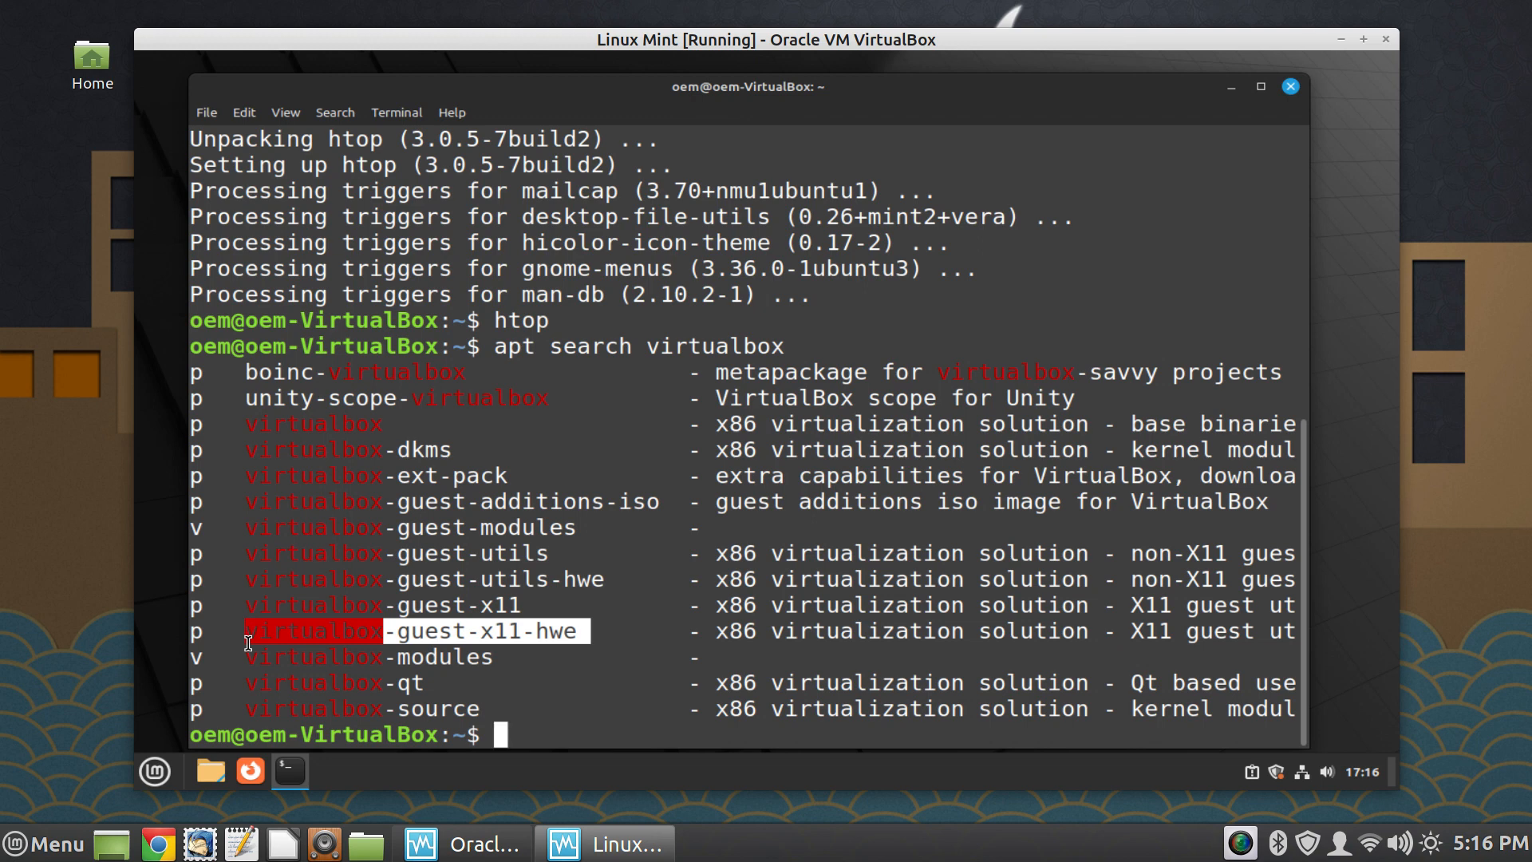
click(550, 573)
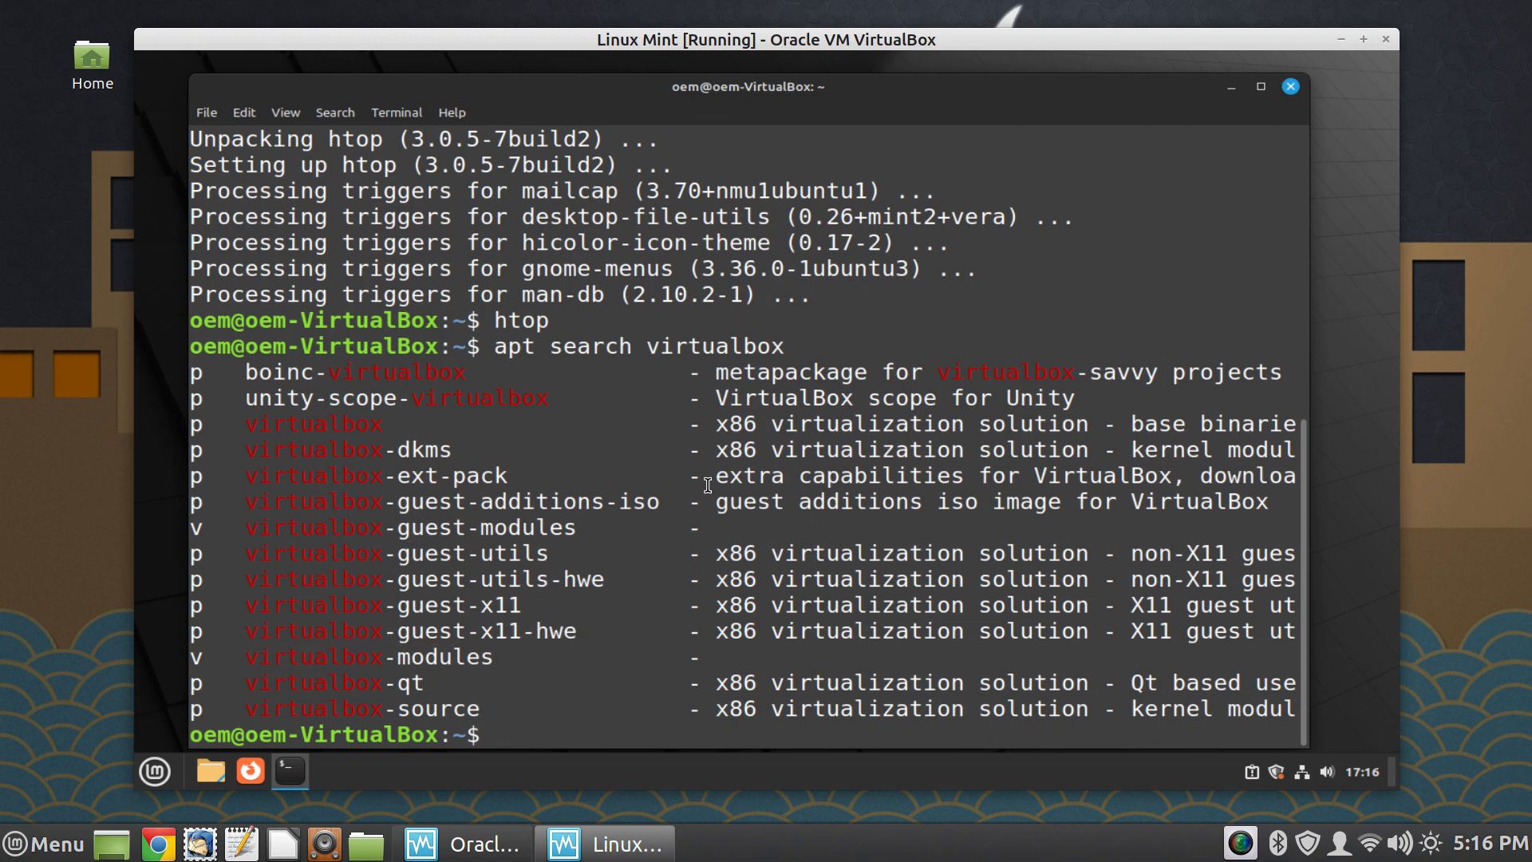
text(sudo ap)
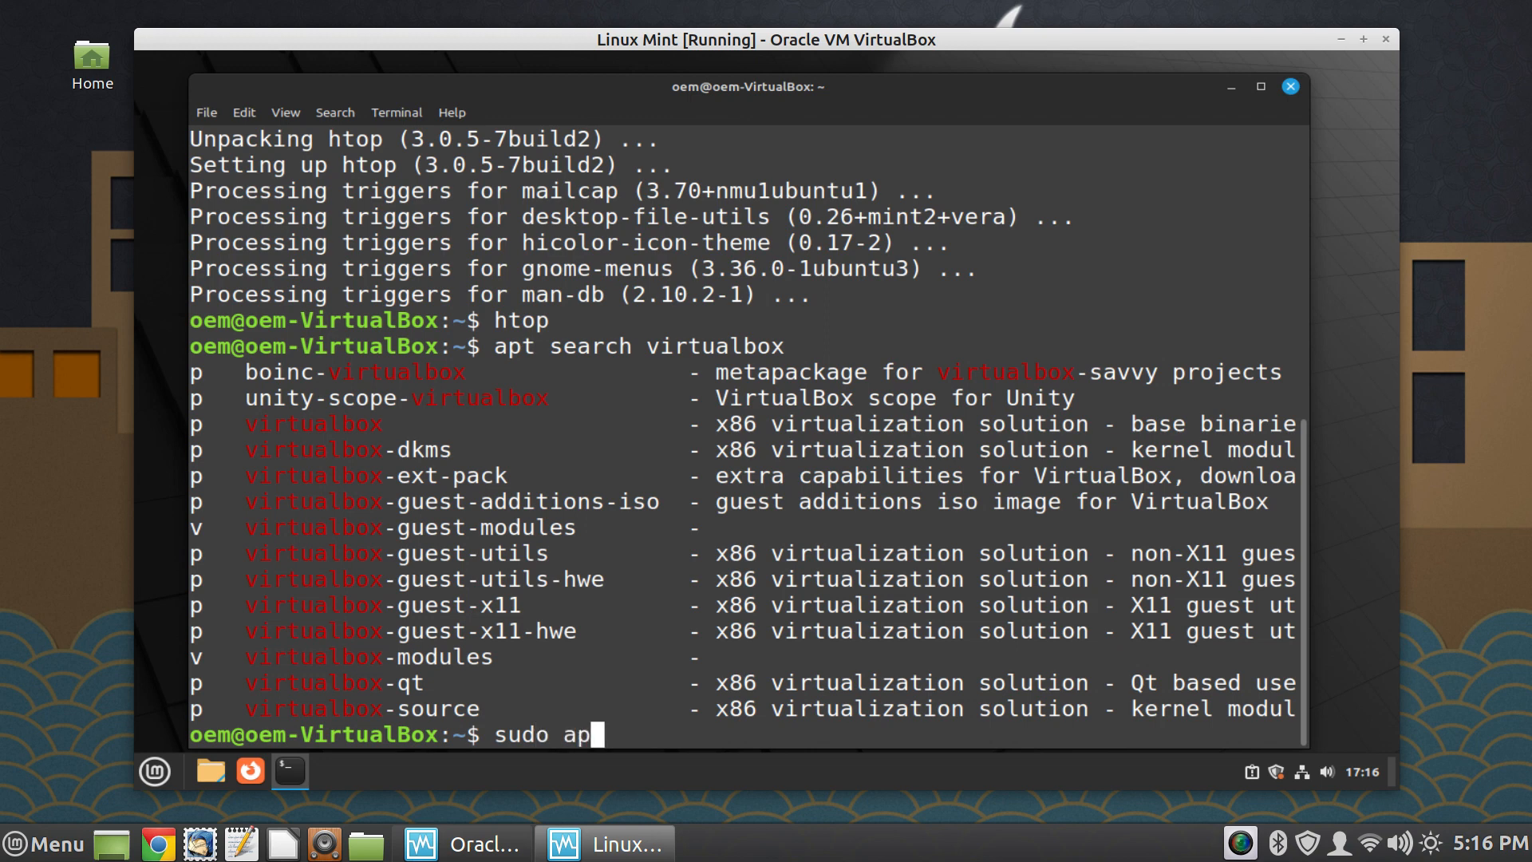
text(t install)
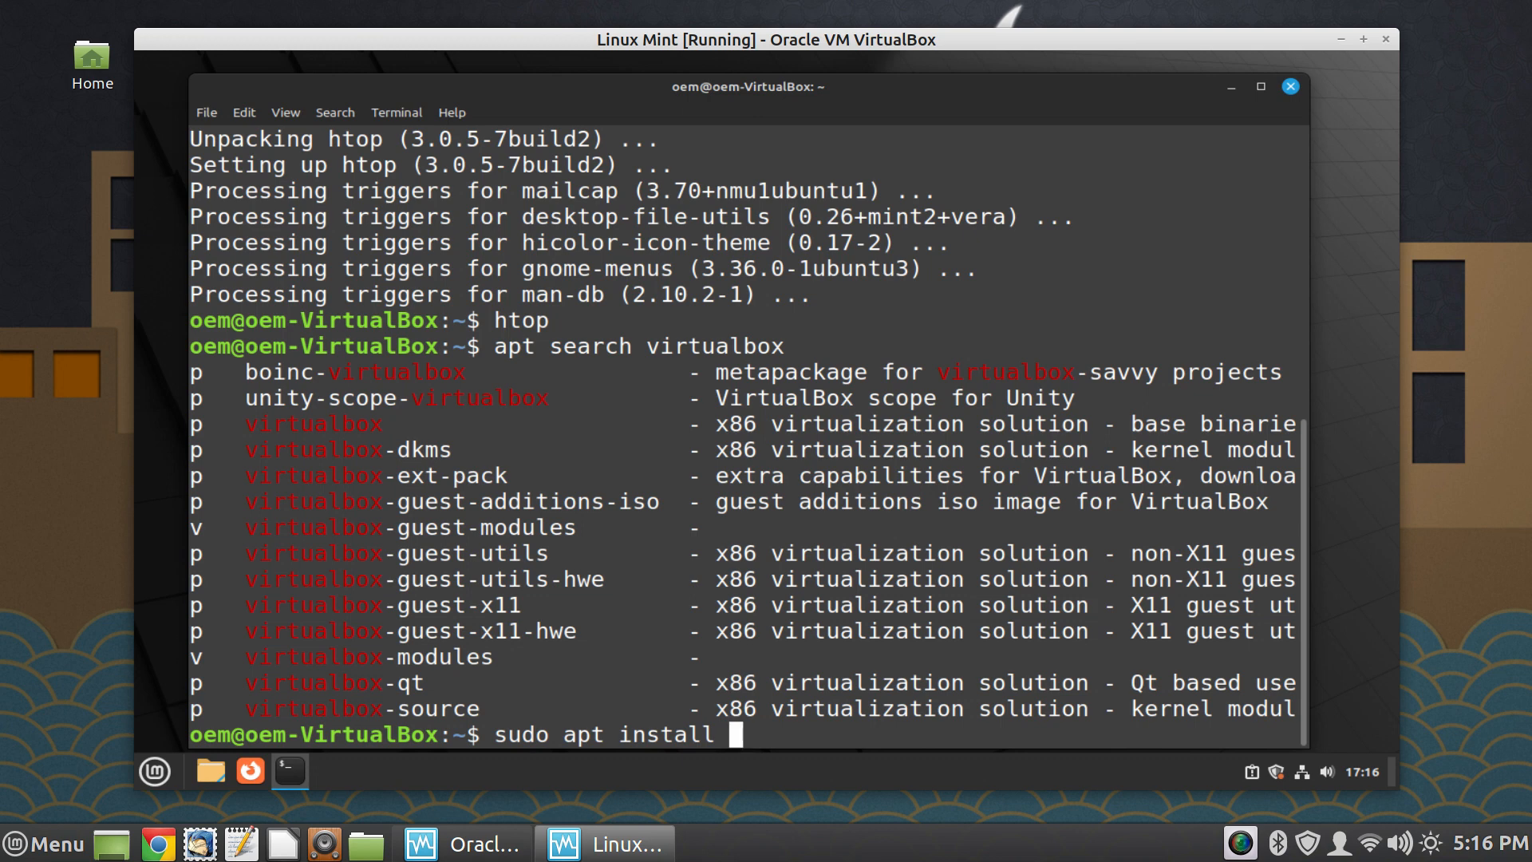
text(virtualb)
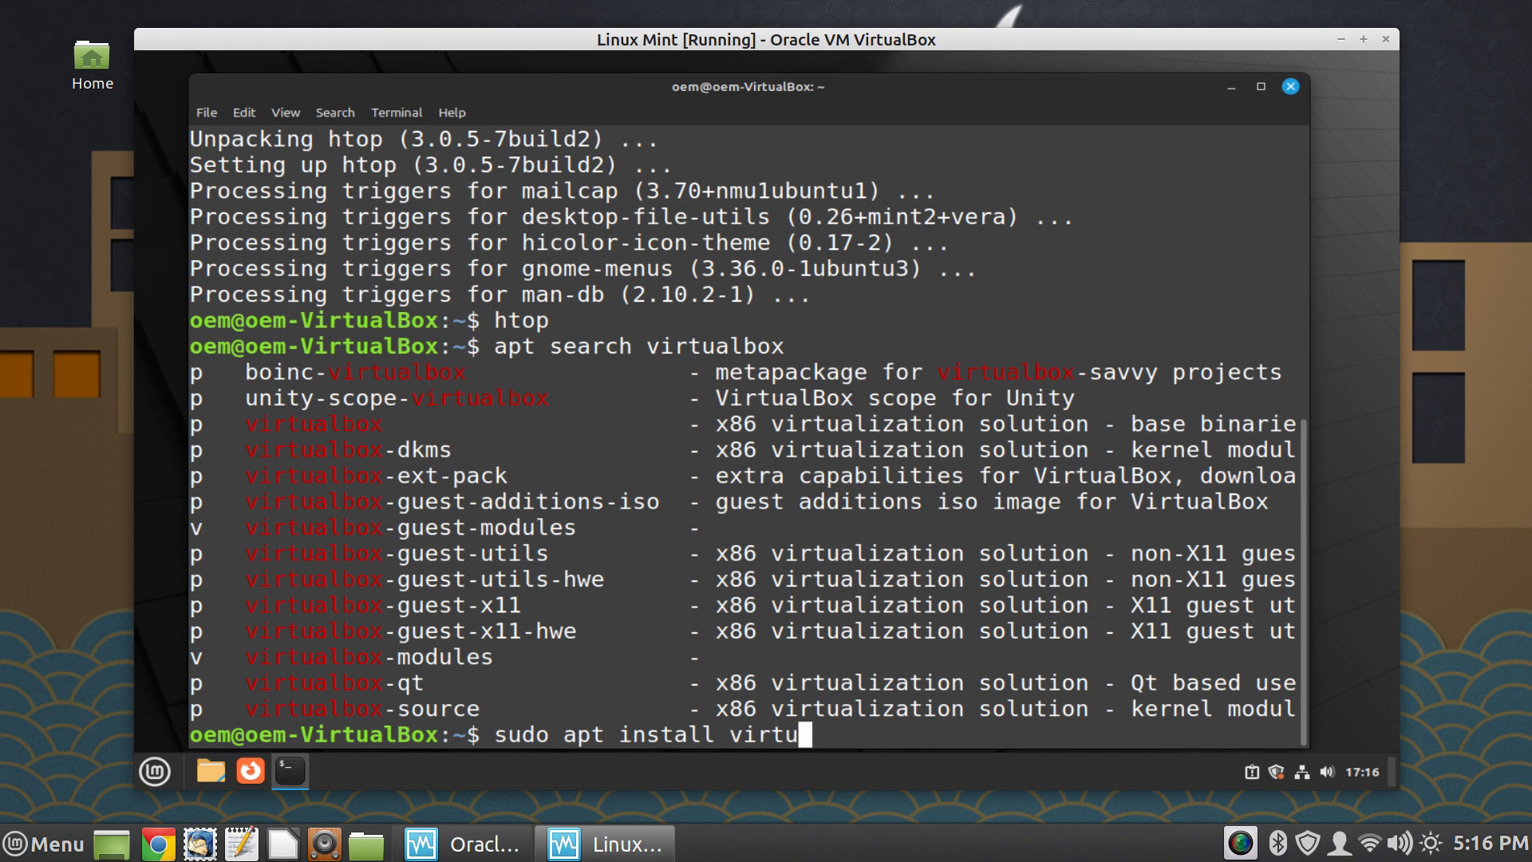
text(ox-guest)
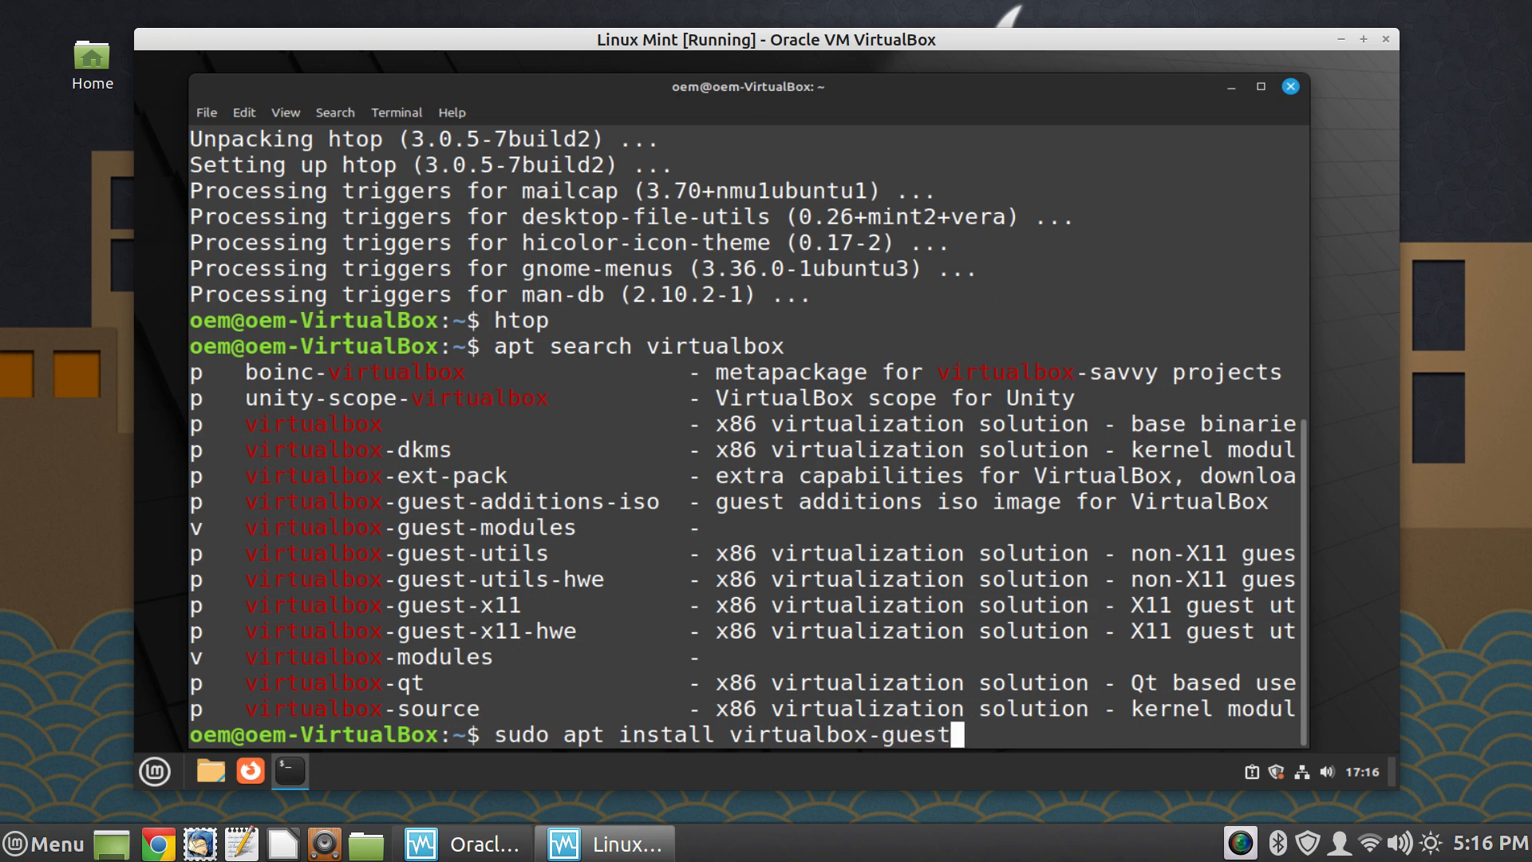
text(-x11)
key(Return)
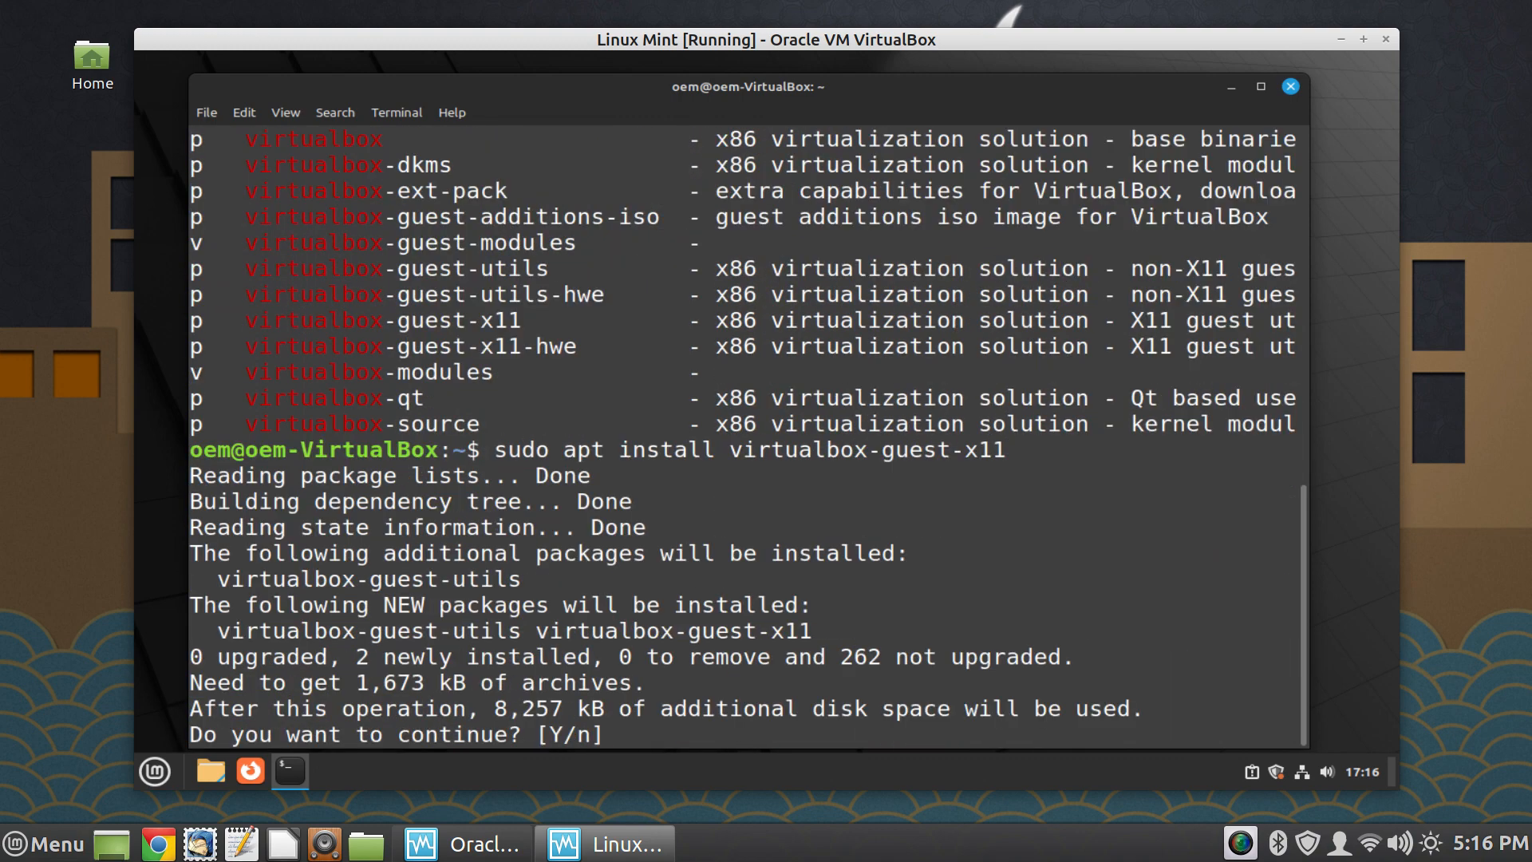
text(y)
key(Return)
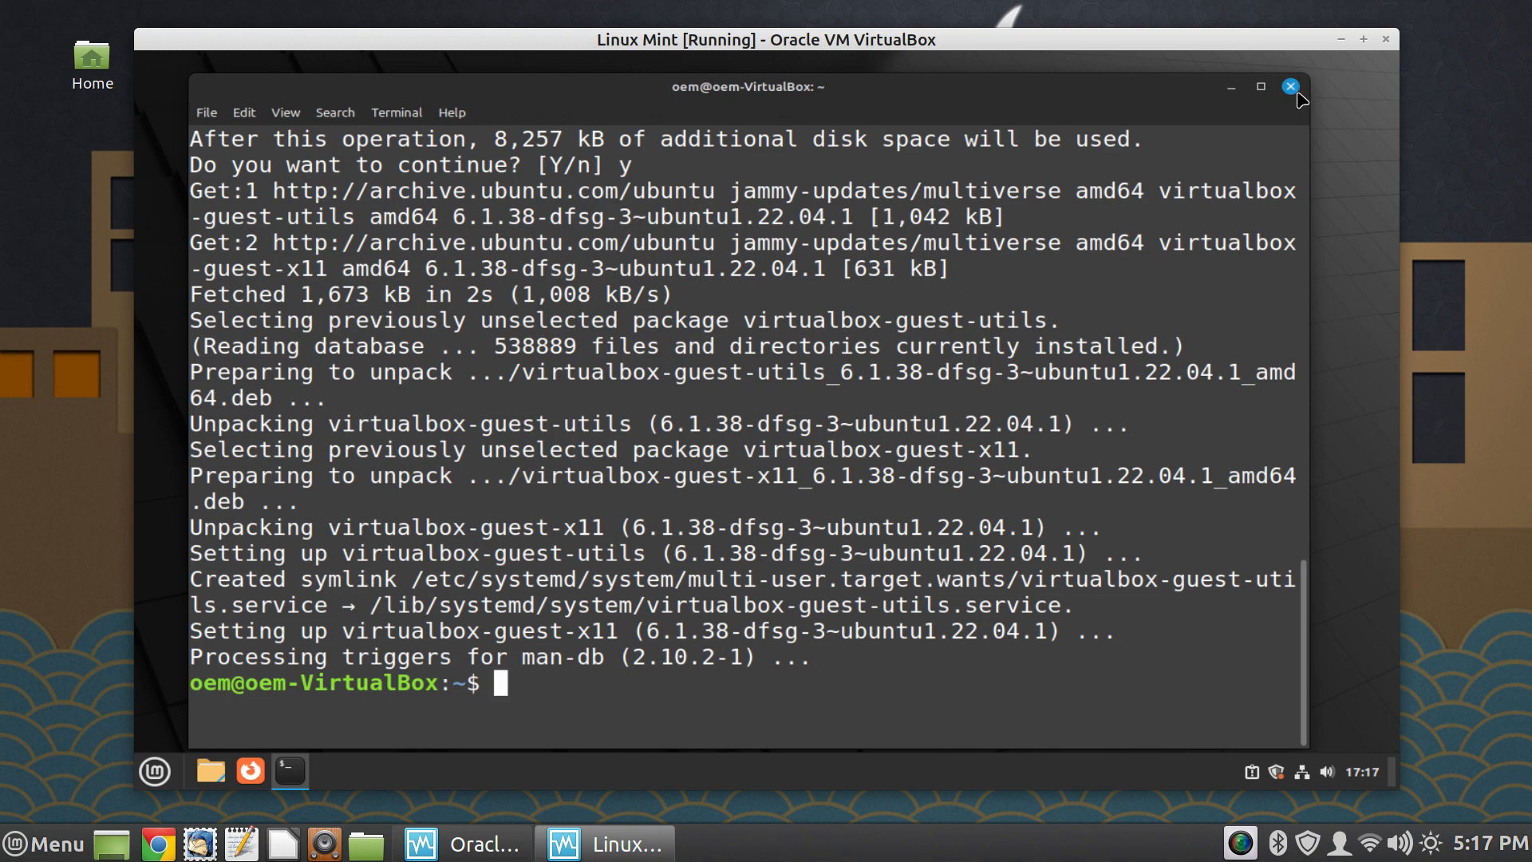
- Close the terminal and restart the guest system, dismissing the Welcome window once the desktop is back
click(1290, 86)
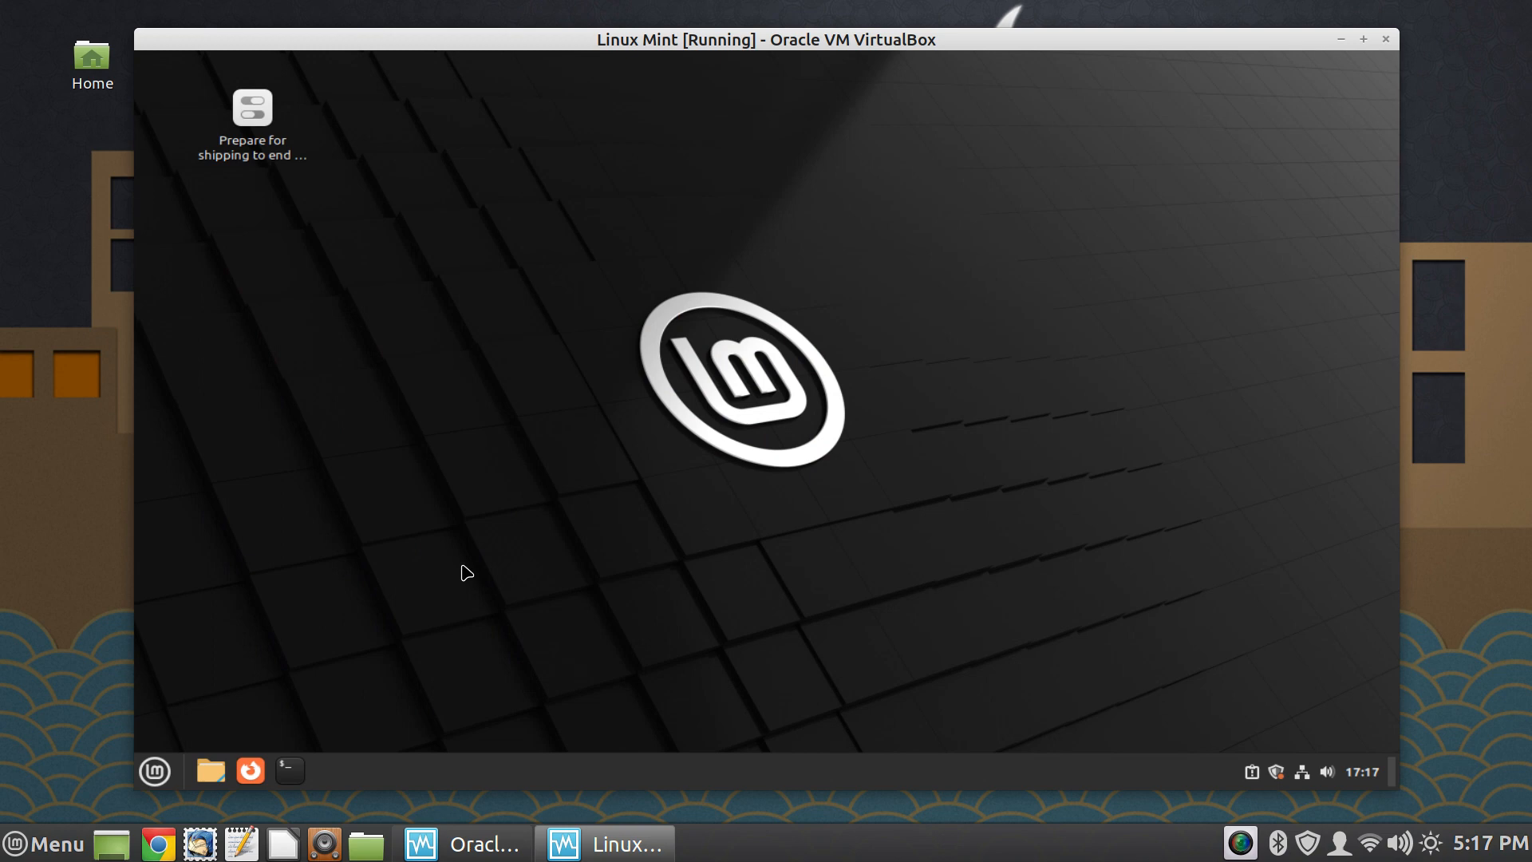
click(153, 769)
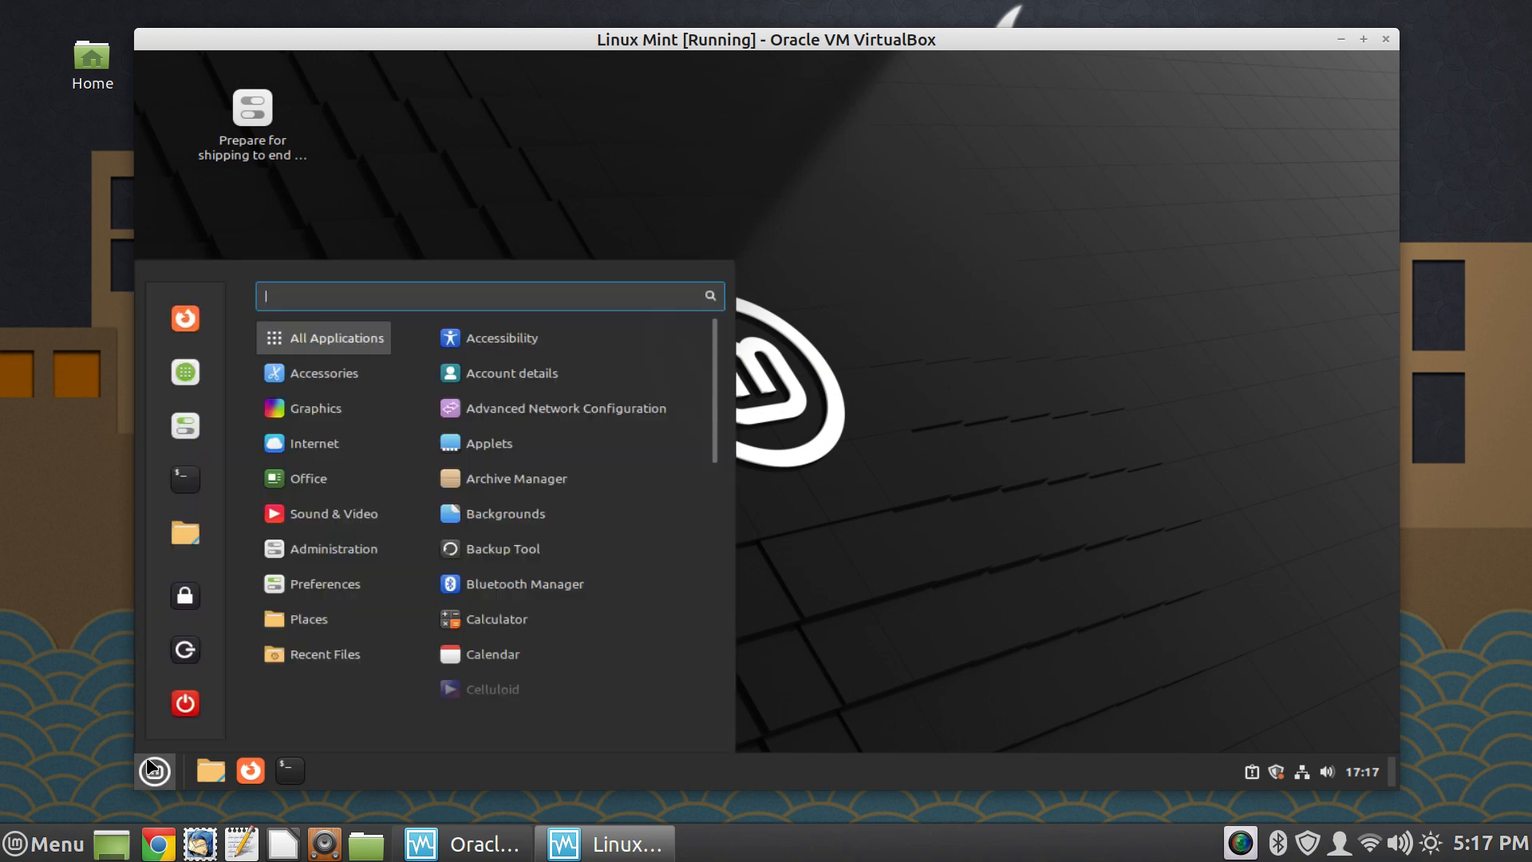
click(186, 703)
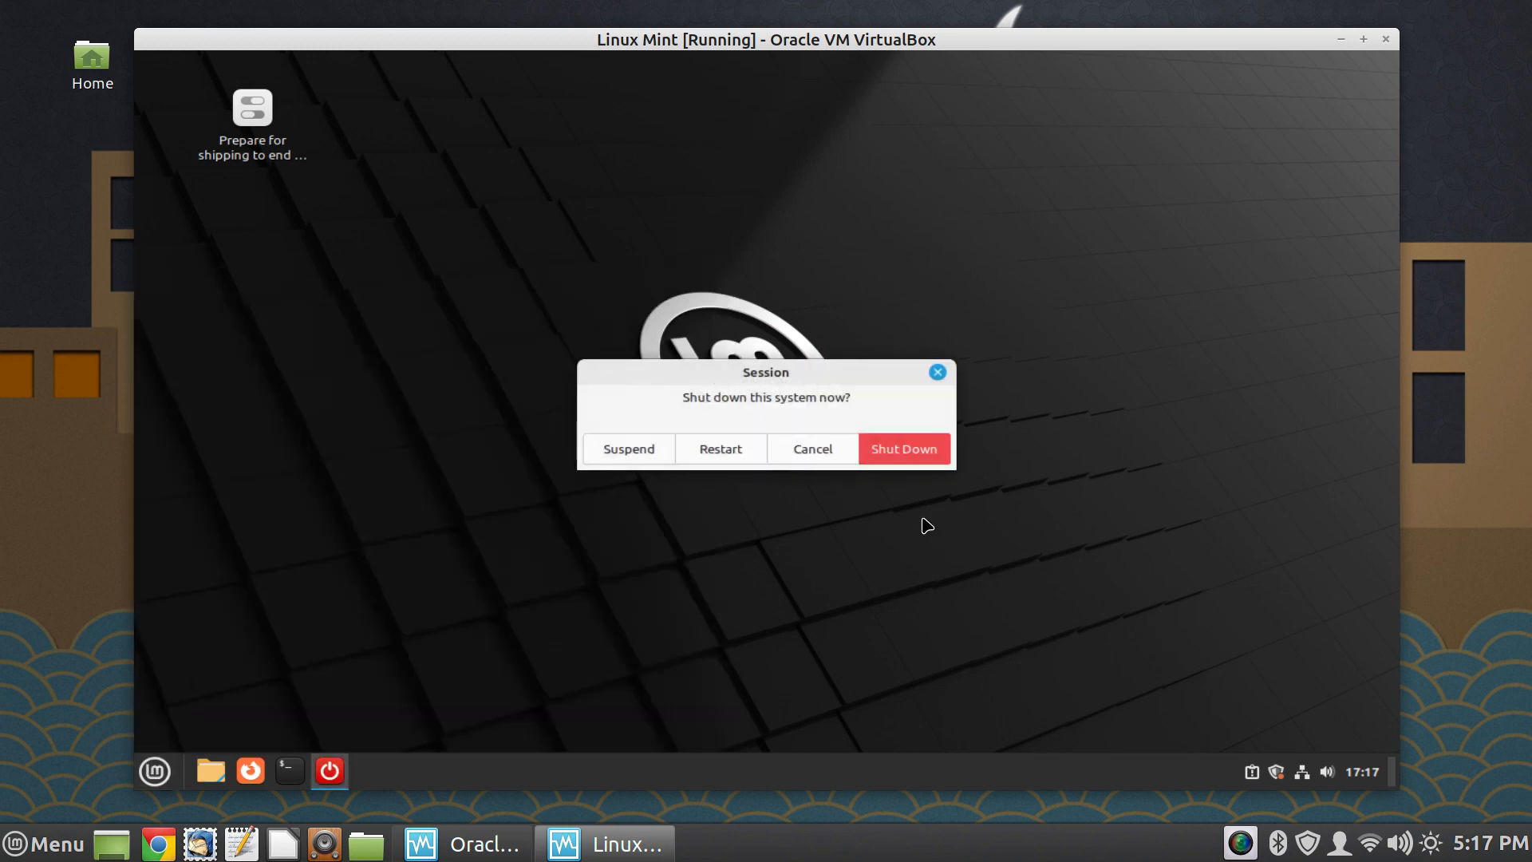
click(728, 448)
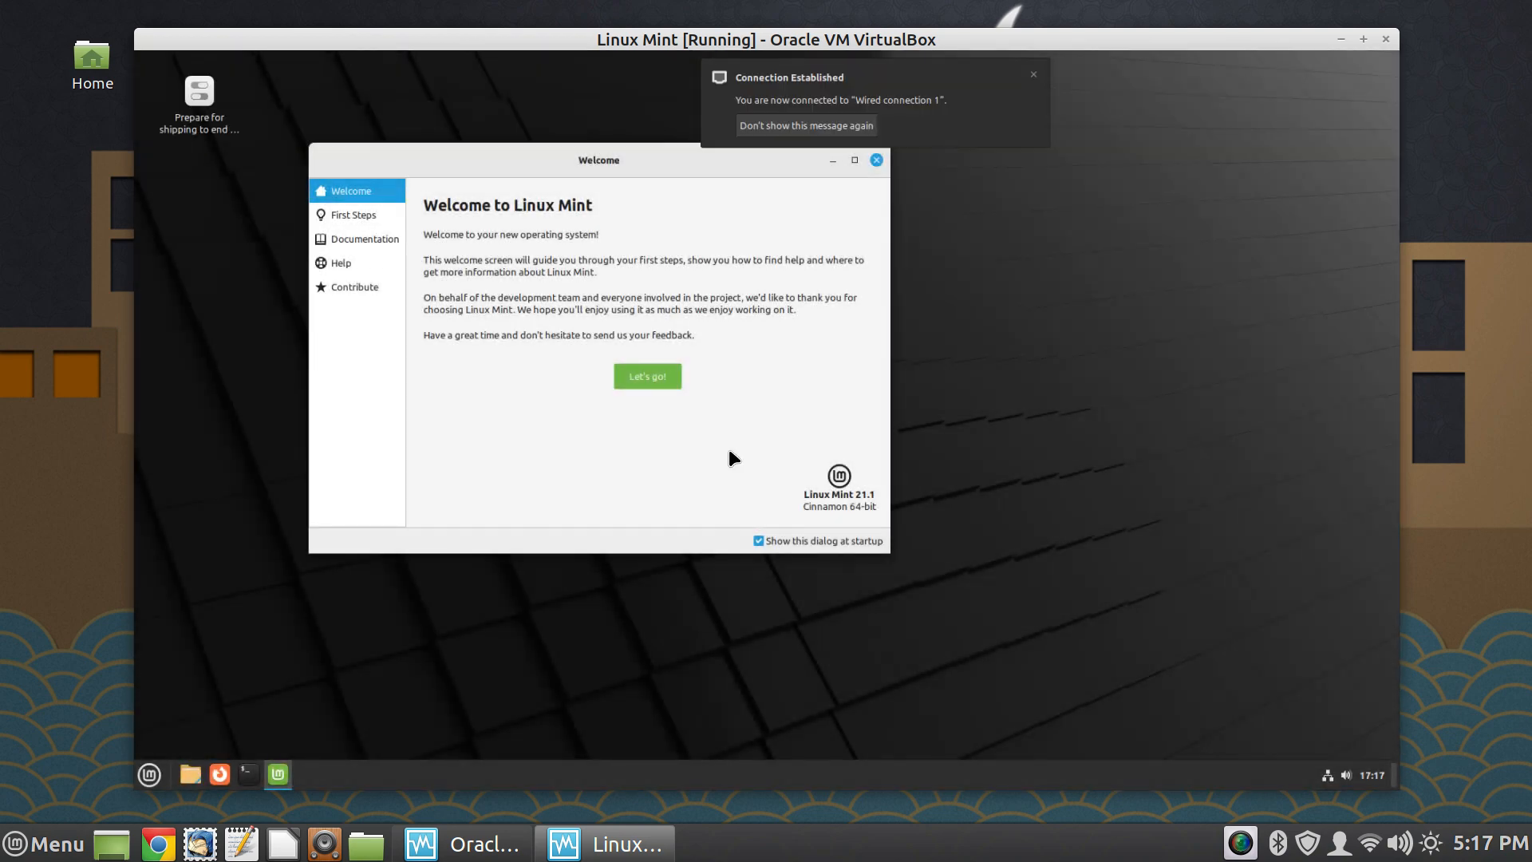
click(875, 160)
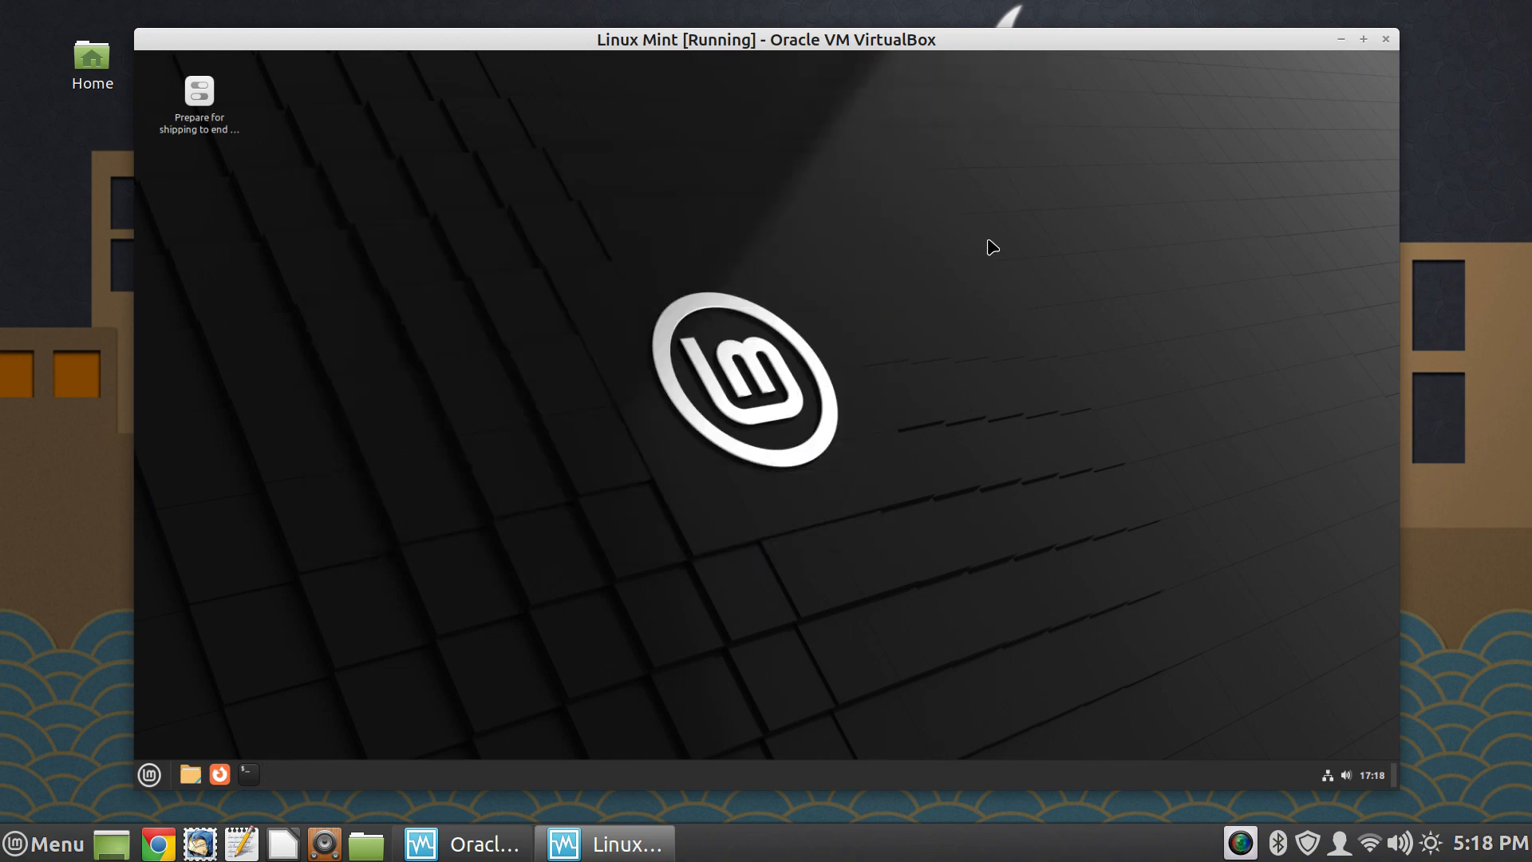
- Test the virtual machine in full-screen mode, then return it to a window and reposition it on the host desktop
key(ctrl+f)
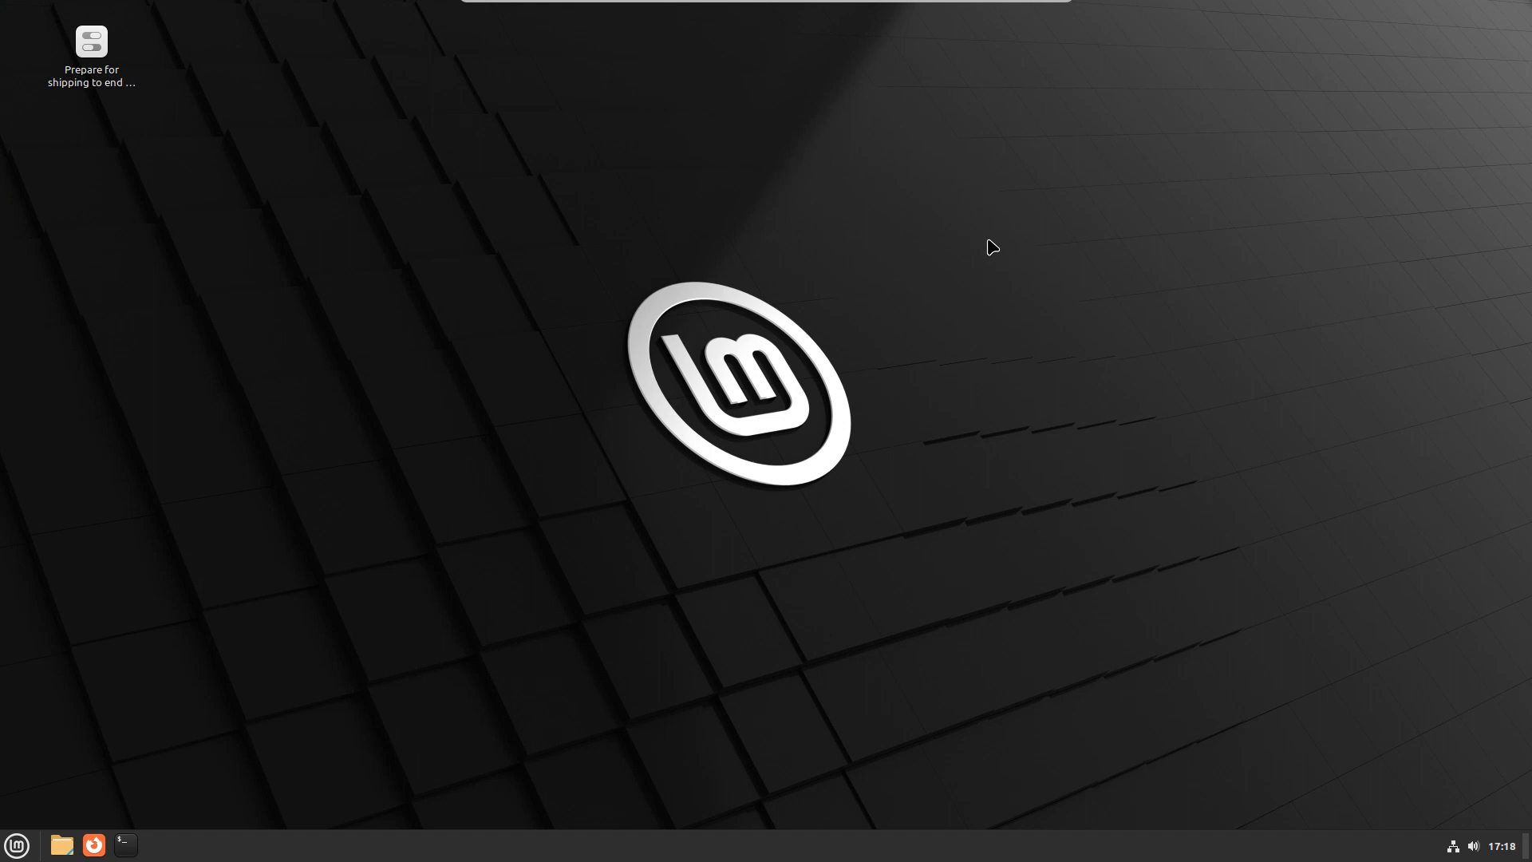
key(ctrl+f)
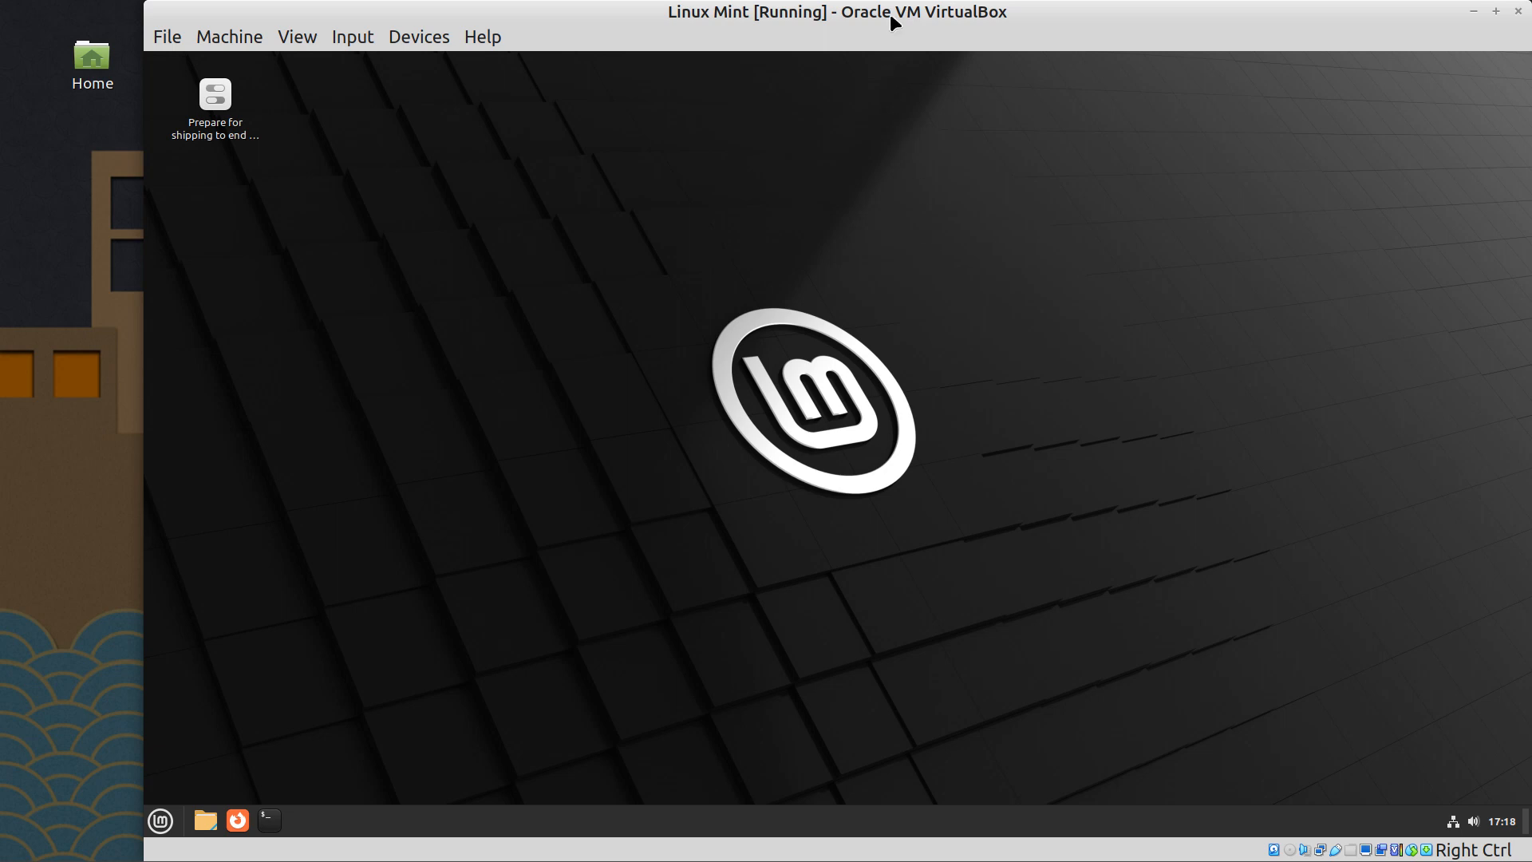
drag(890, 12, 813, 30)
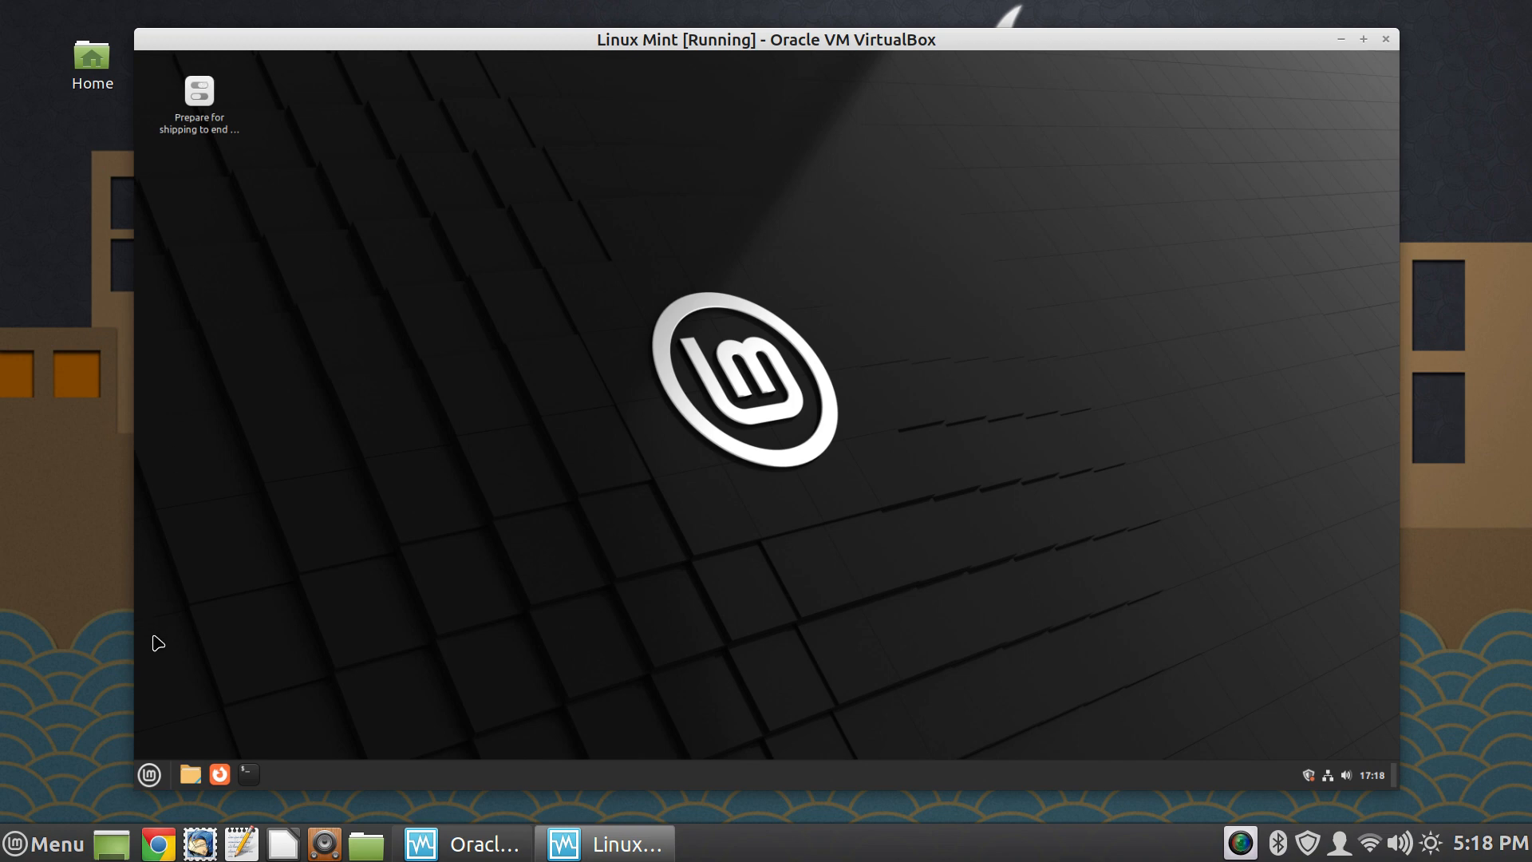
- Set the text scaling factor to 1.6 in the system's Font Selection settings and close the settings
click(150, 775)
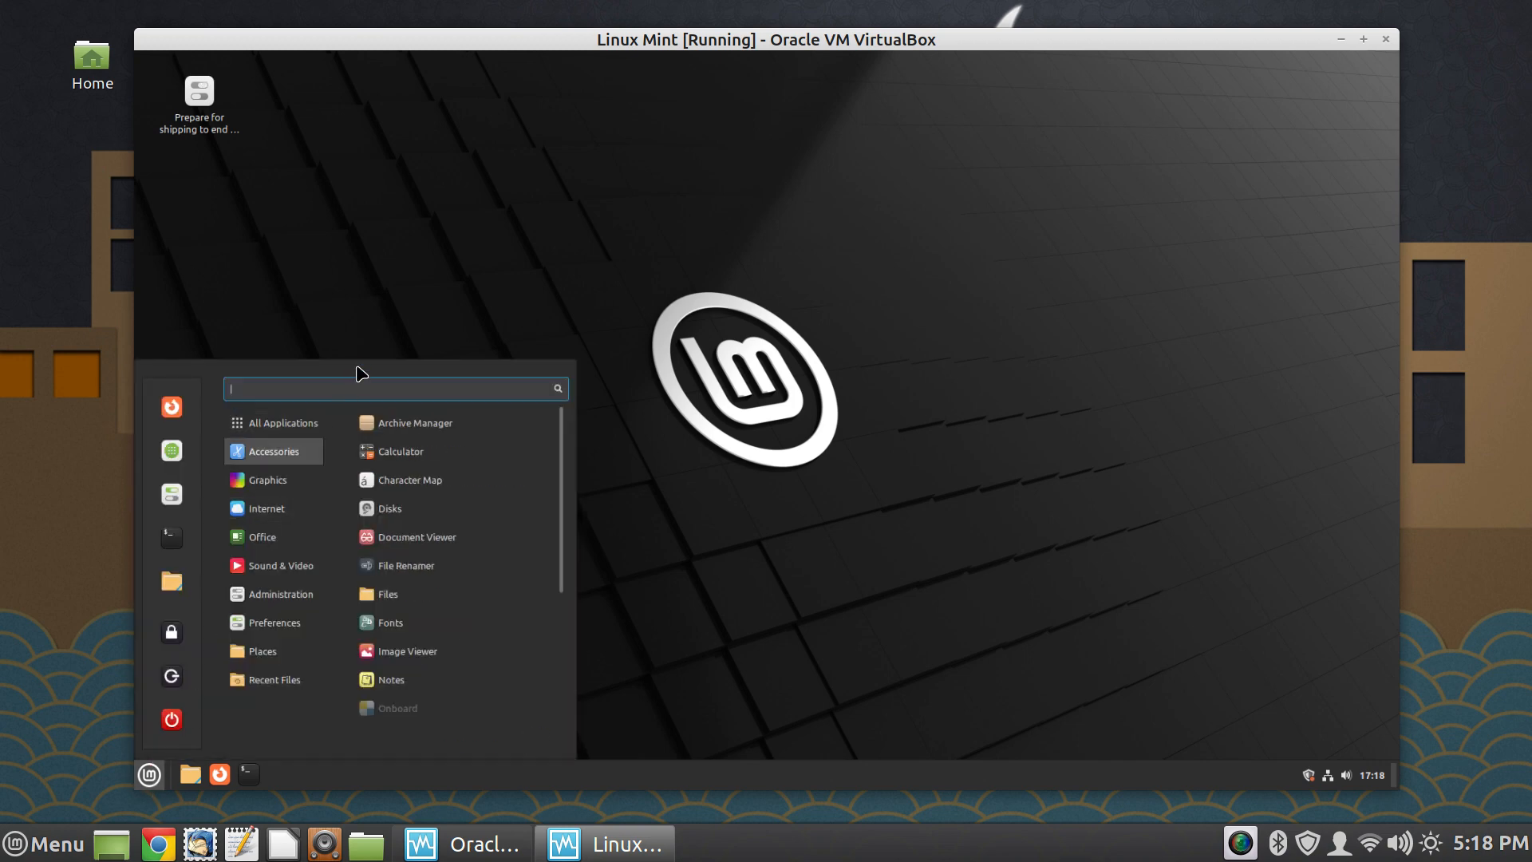
click(189, 493)
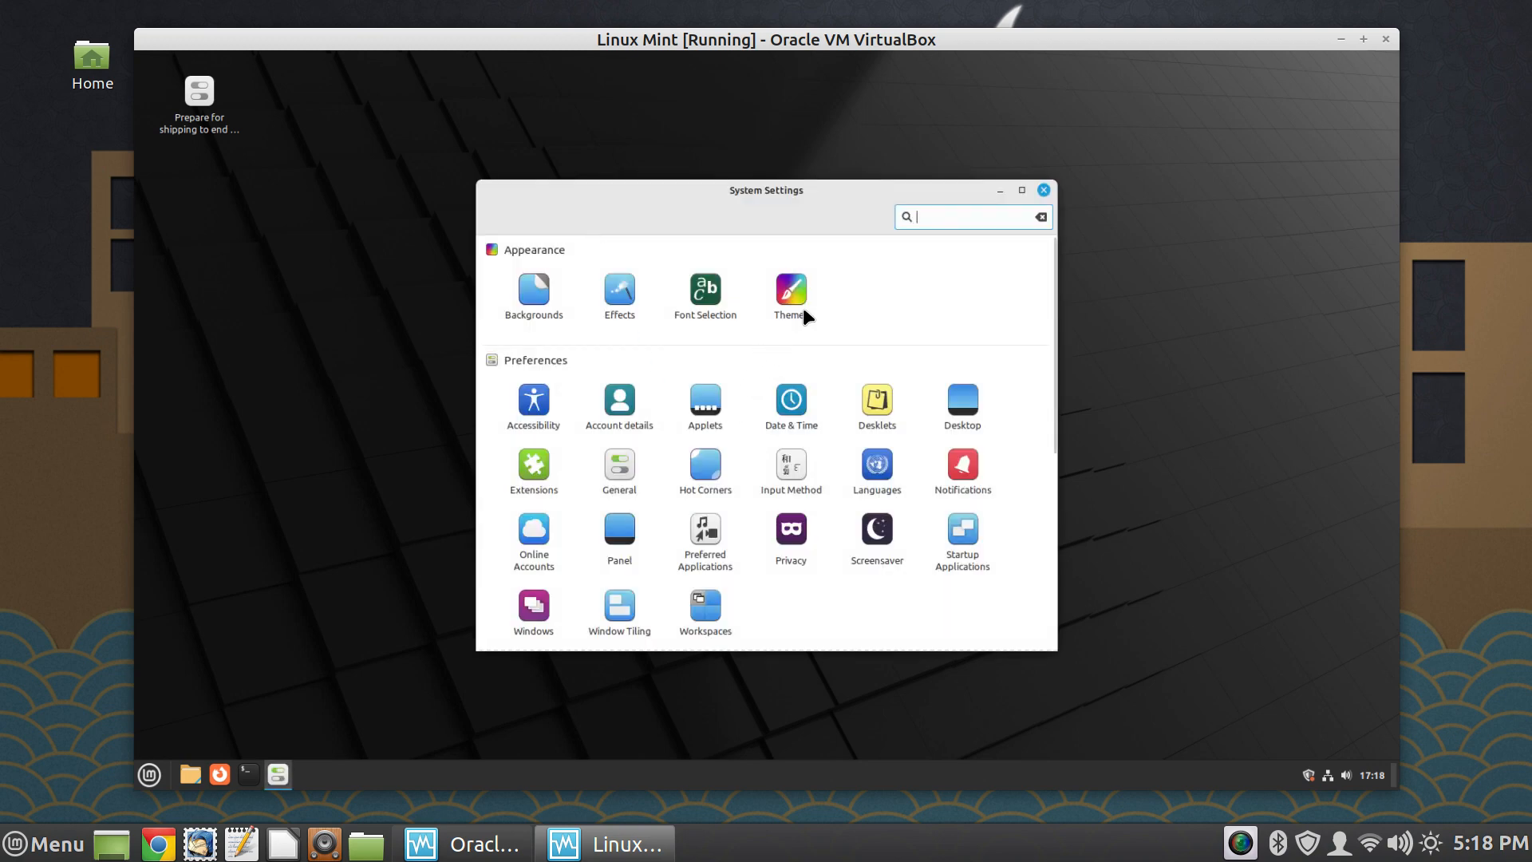
click(697, 298)
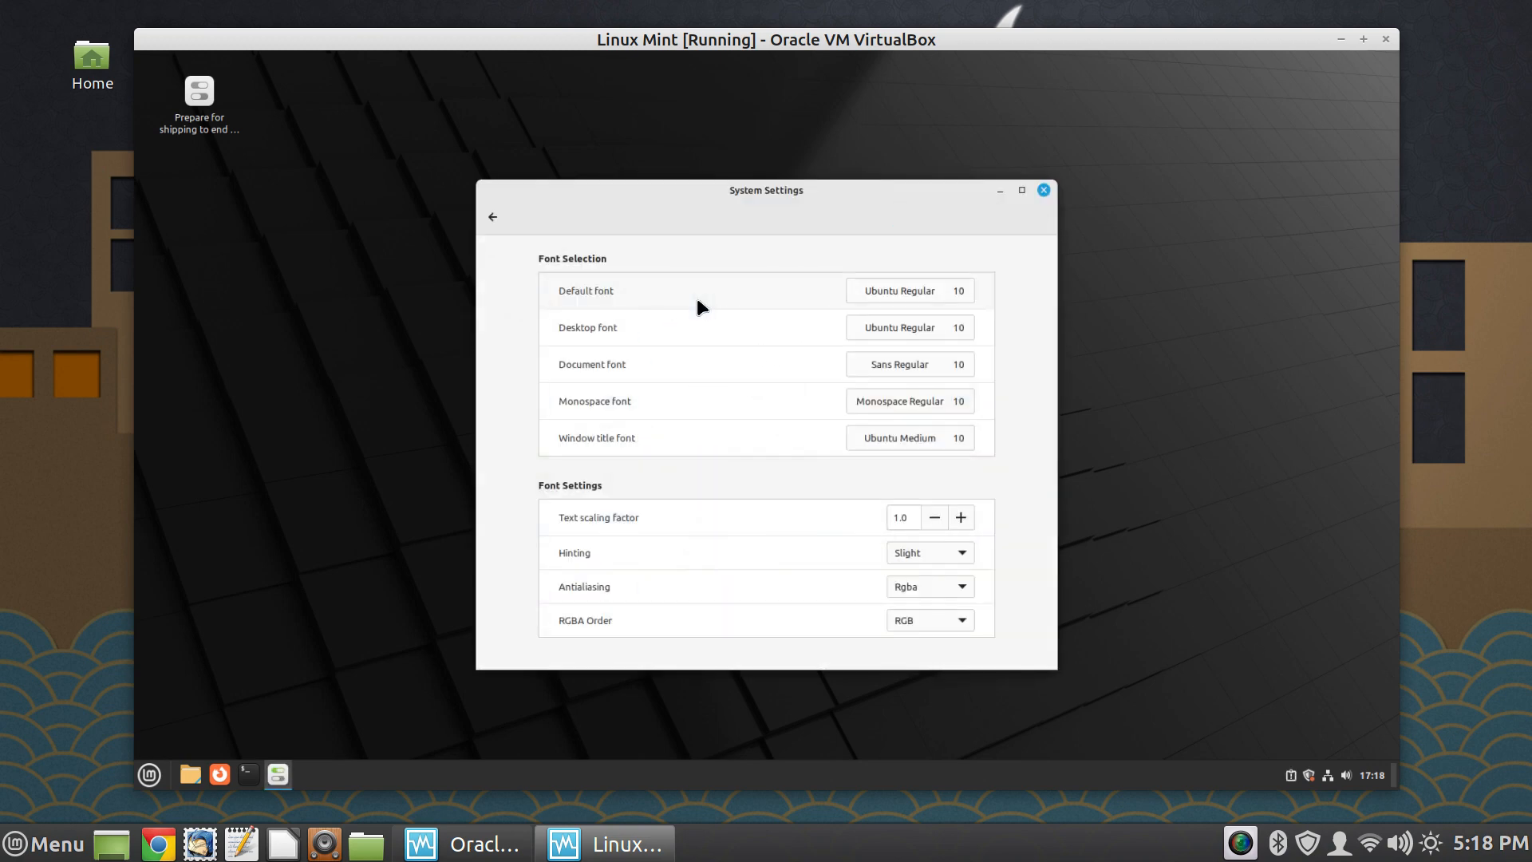
click(963, 522)
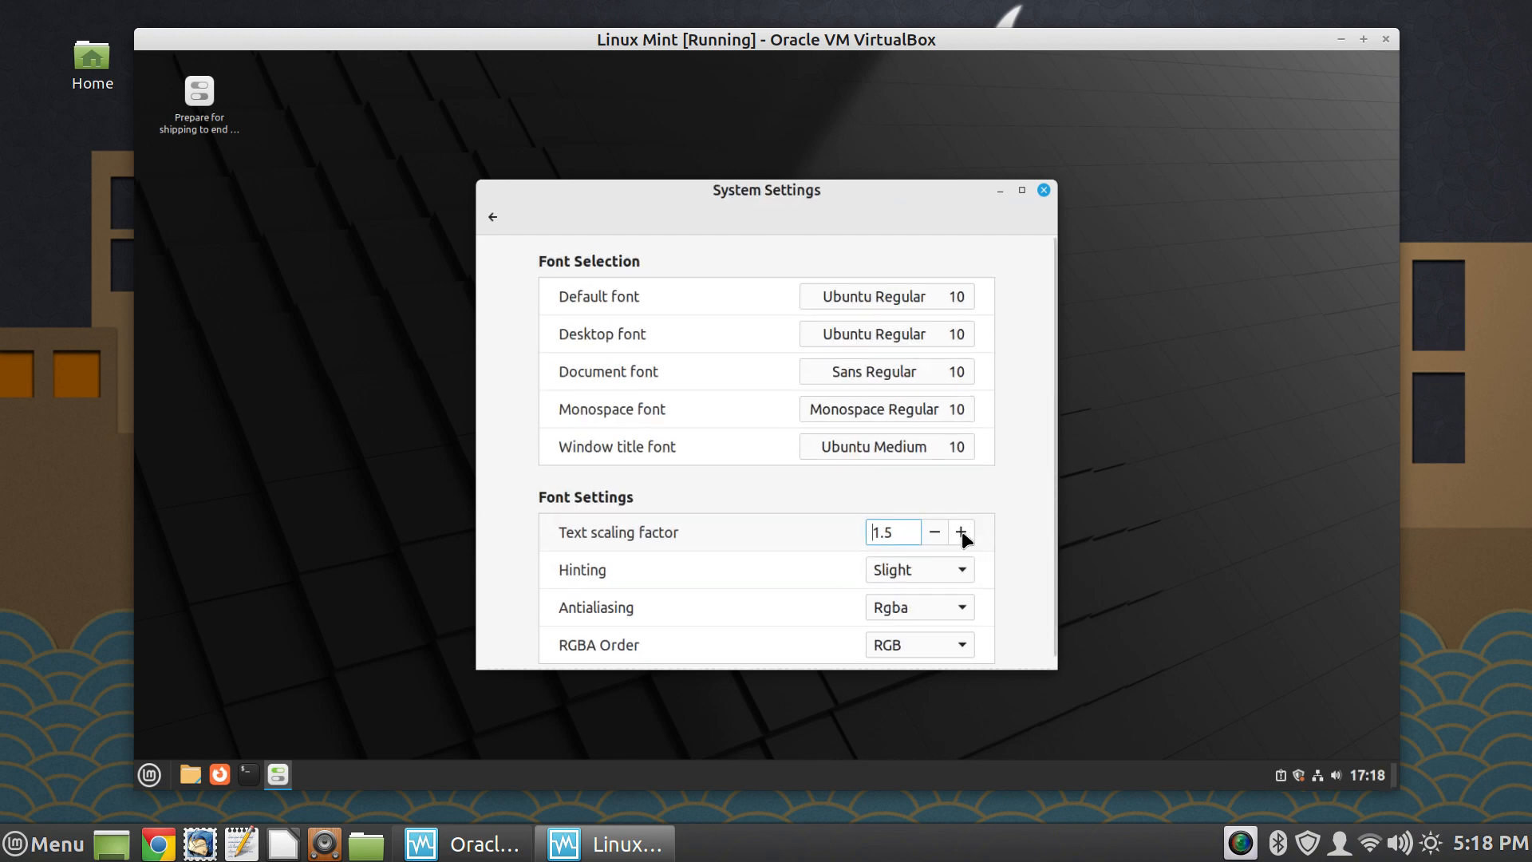
click(962, 533)
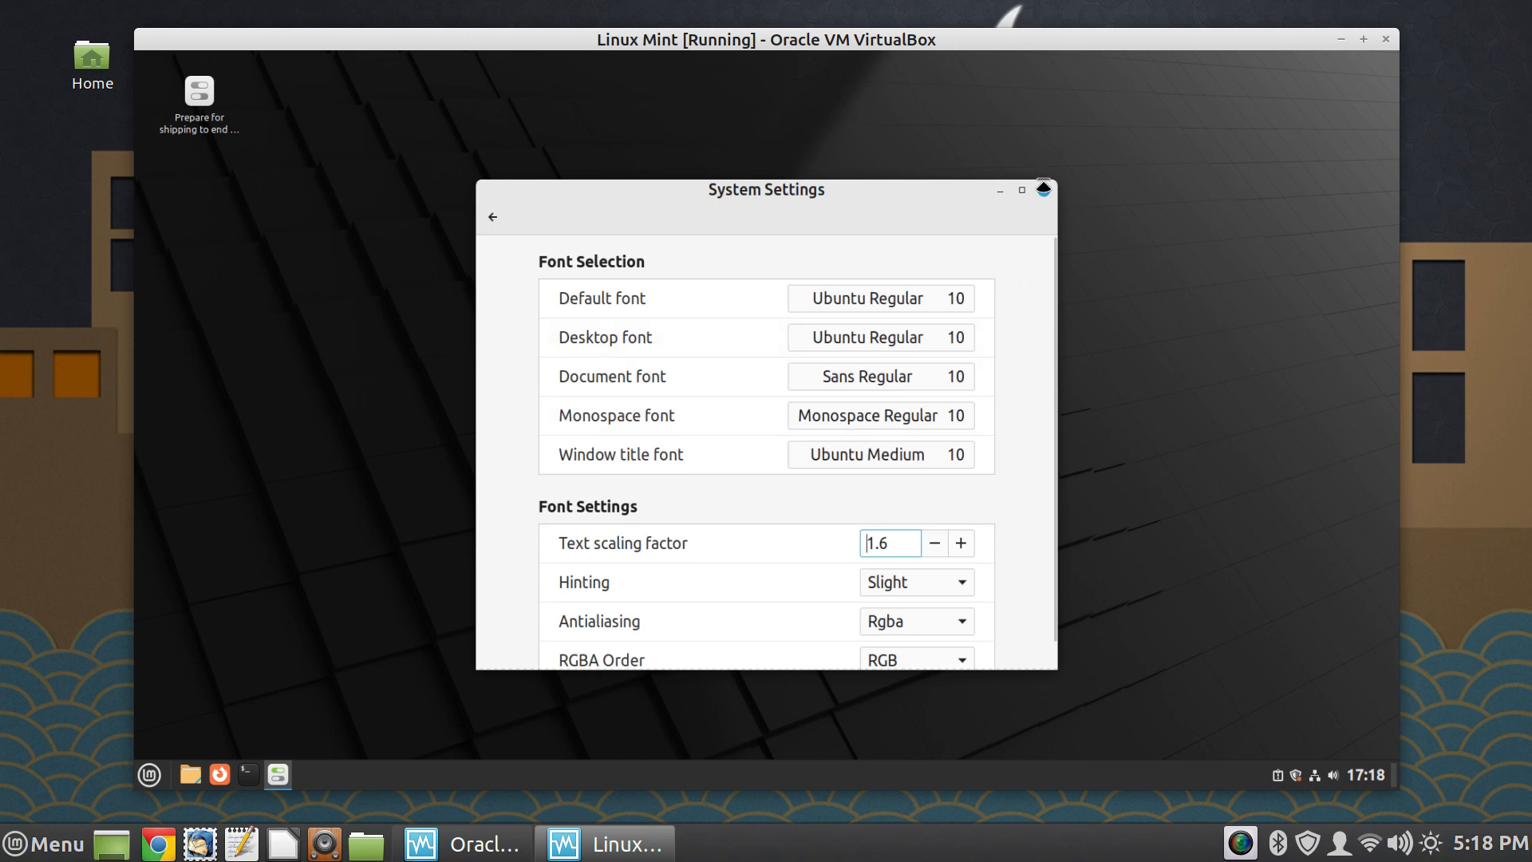
click(1044, 189)
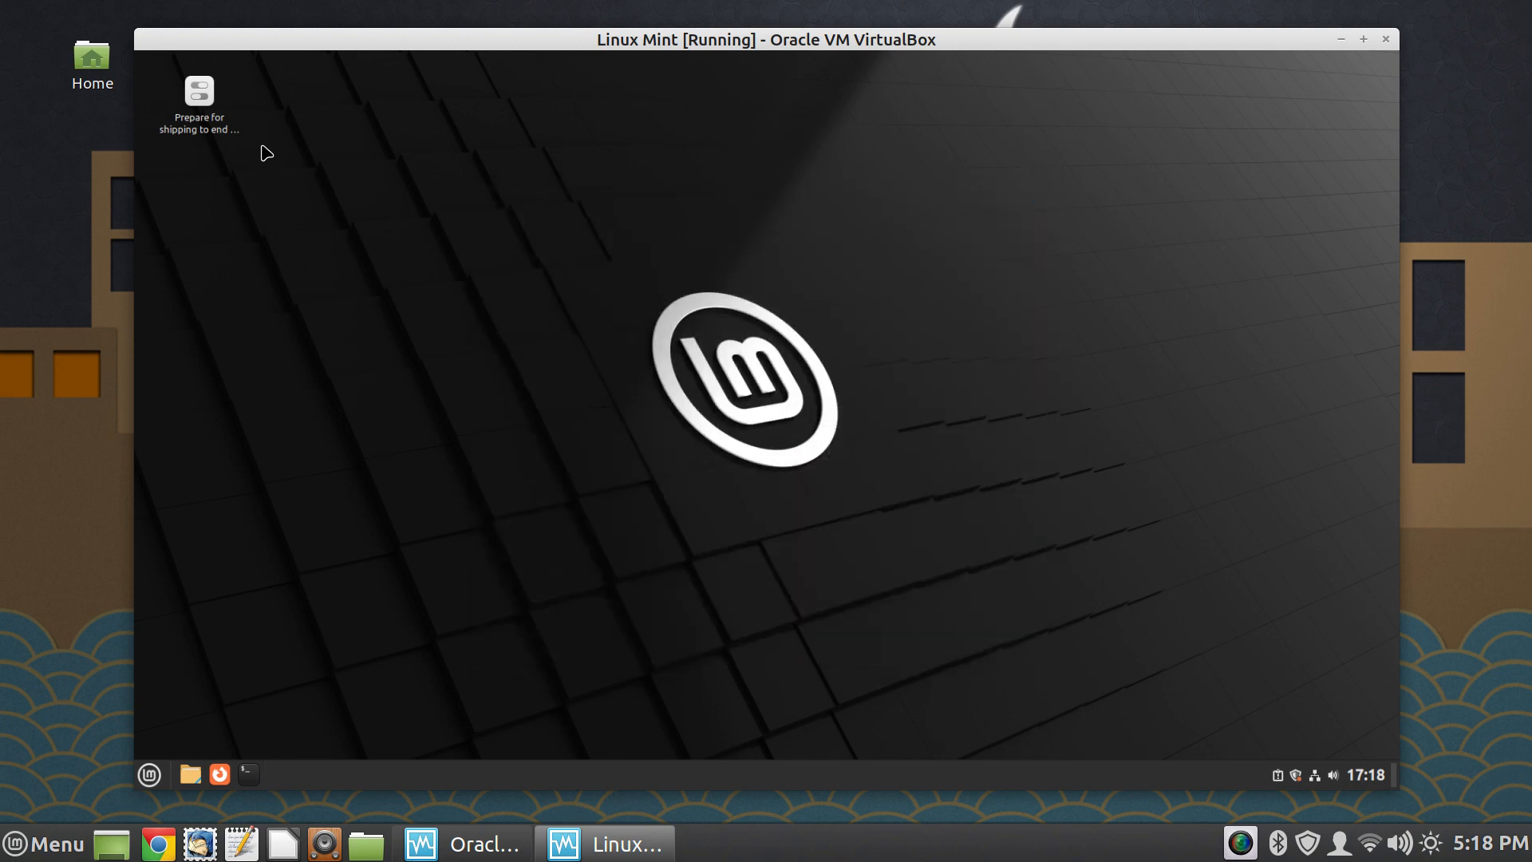
- Run the desktop's "Prepare for shipping to end user" tool, authenticating with the OEM account password, and acknowledge its notice
double_click(210, 123)
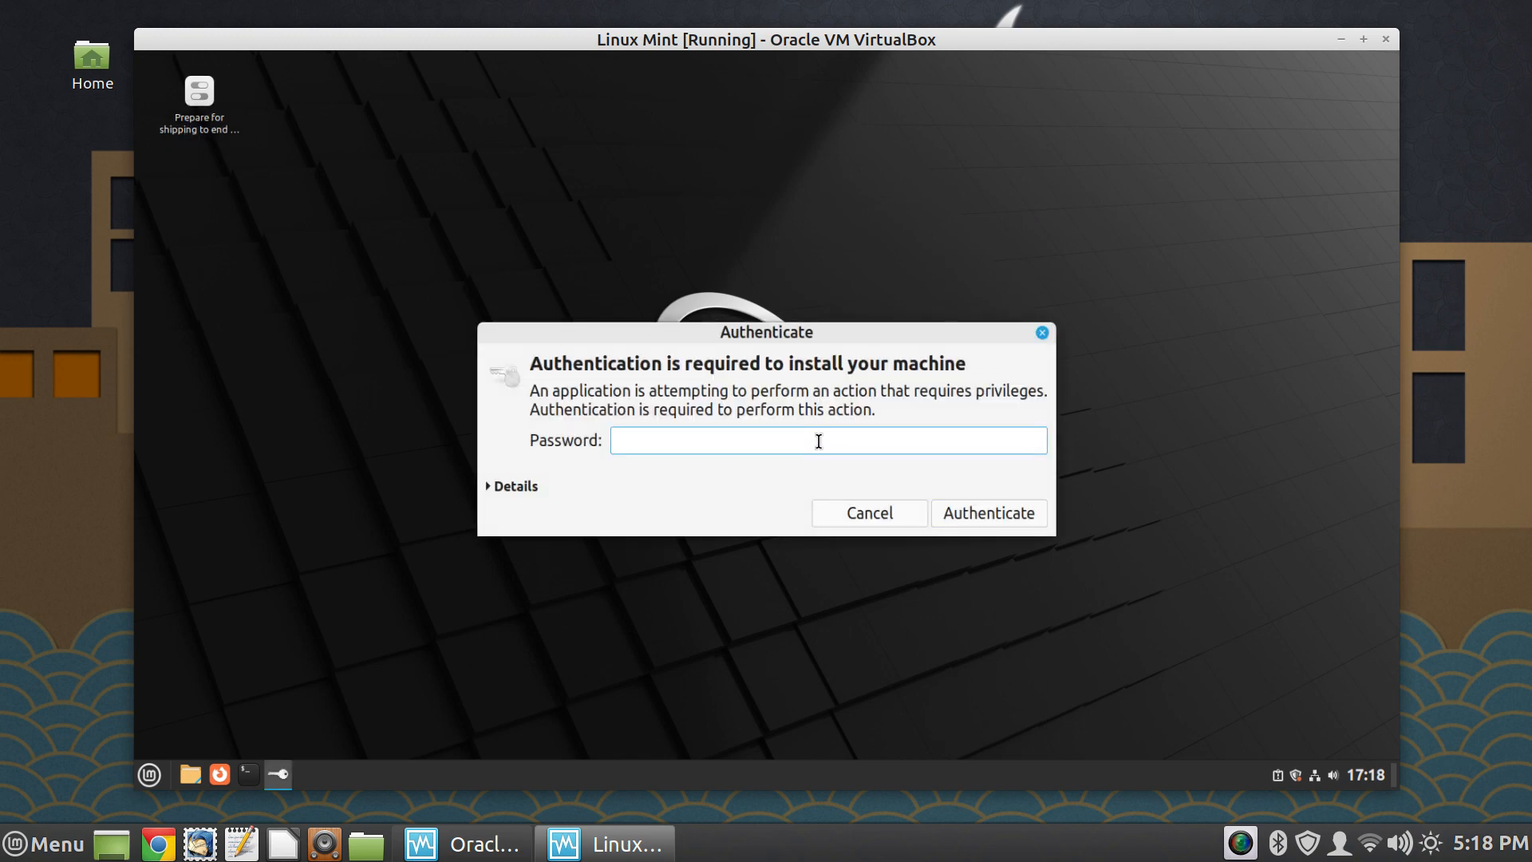
text(••)
key(Return)
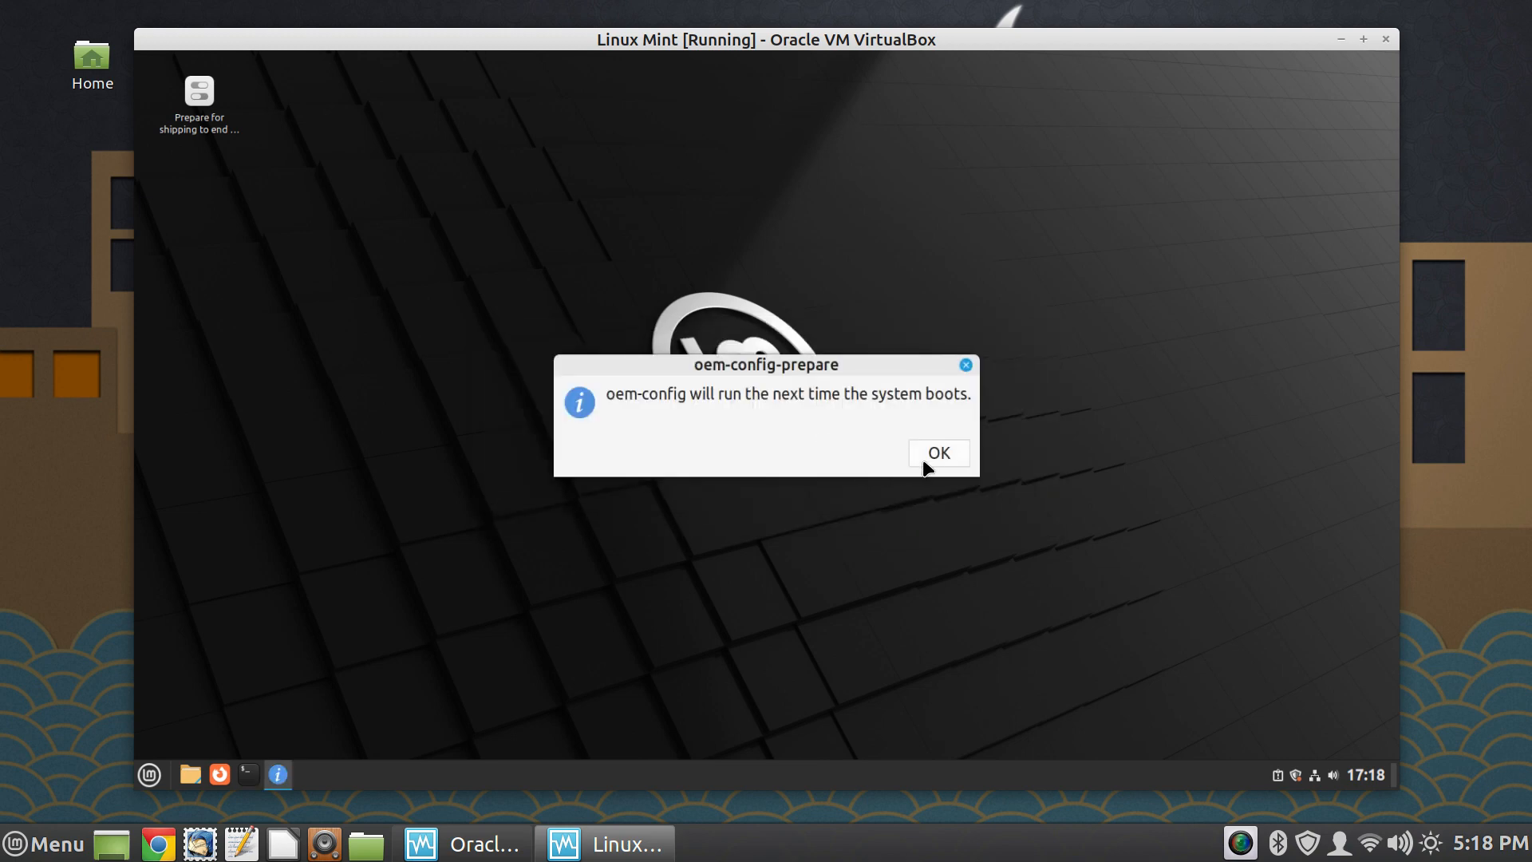
click(935, 454)
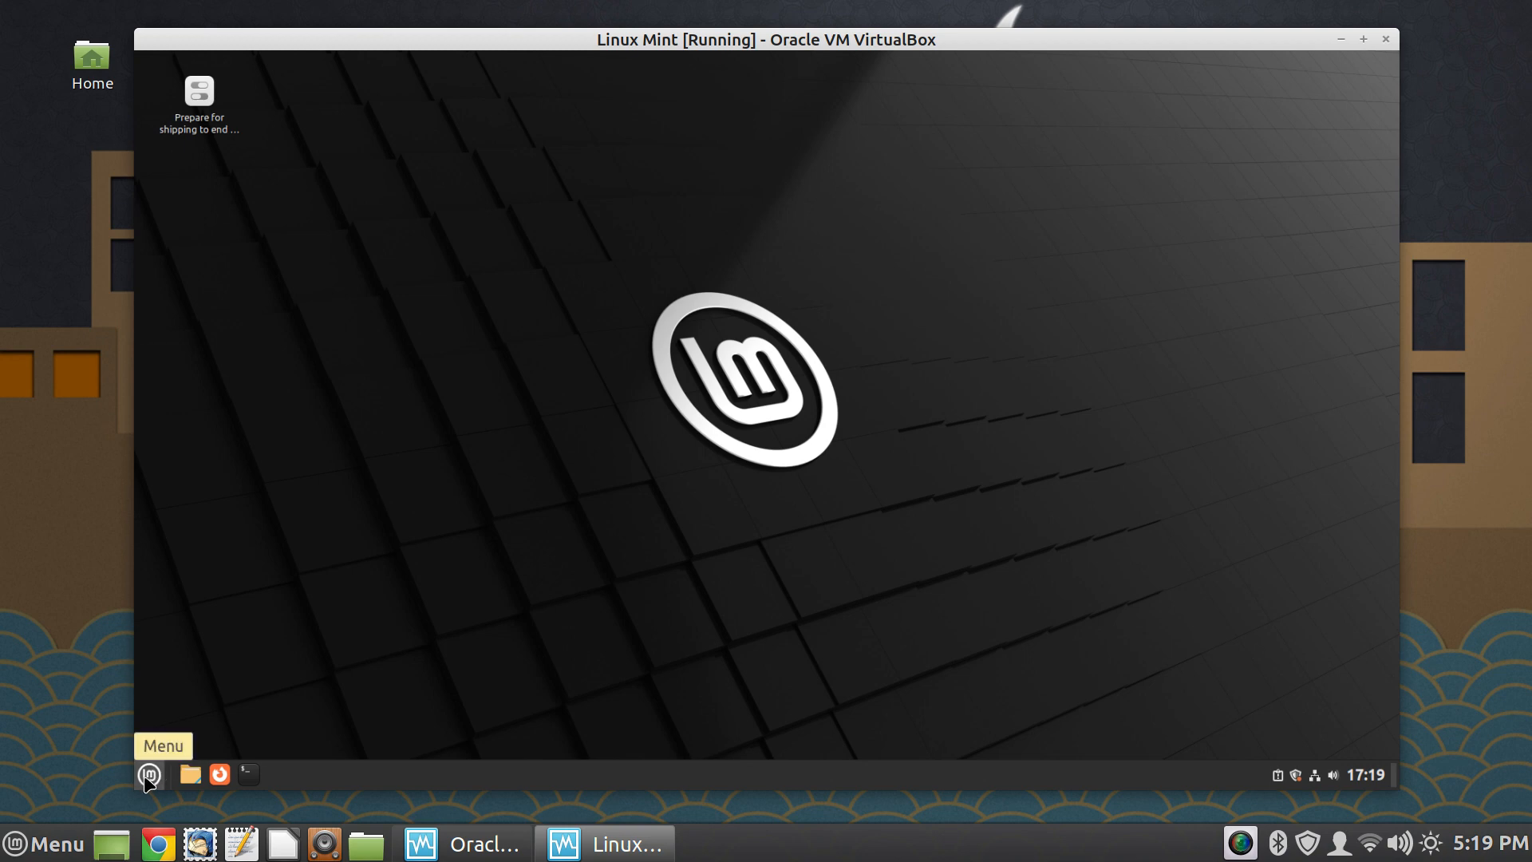
- Shut down the guest system and start the Linux Mint virtual machine again from VirtualBox Manager
click(149, 776)
click(175, 714)
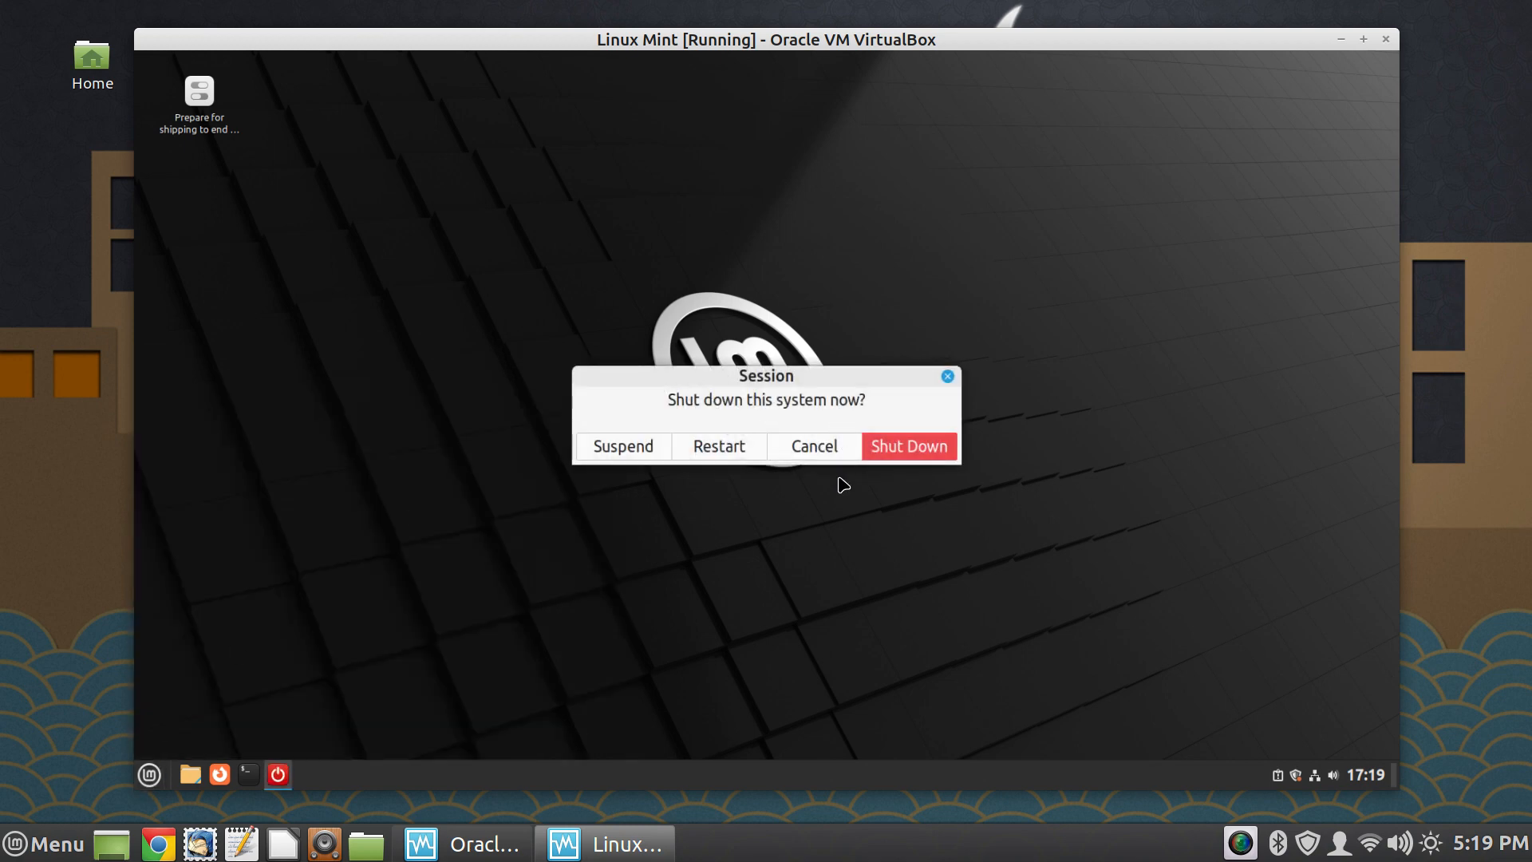
click(931, 446)
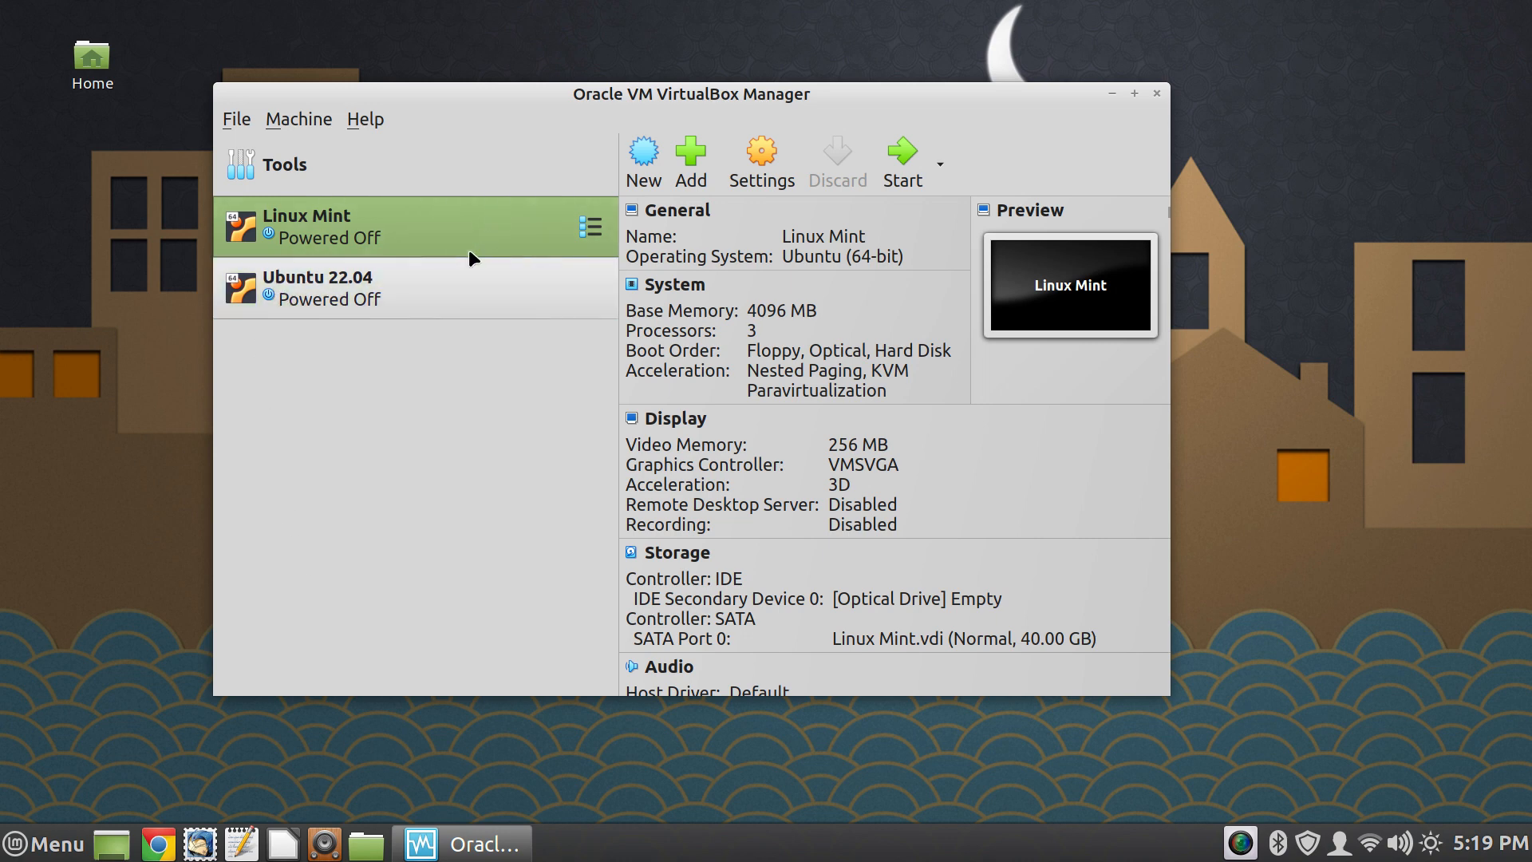
click(904, 164)
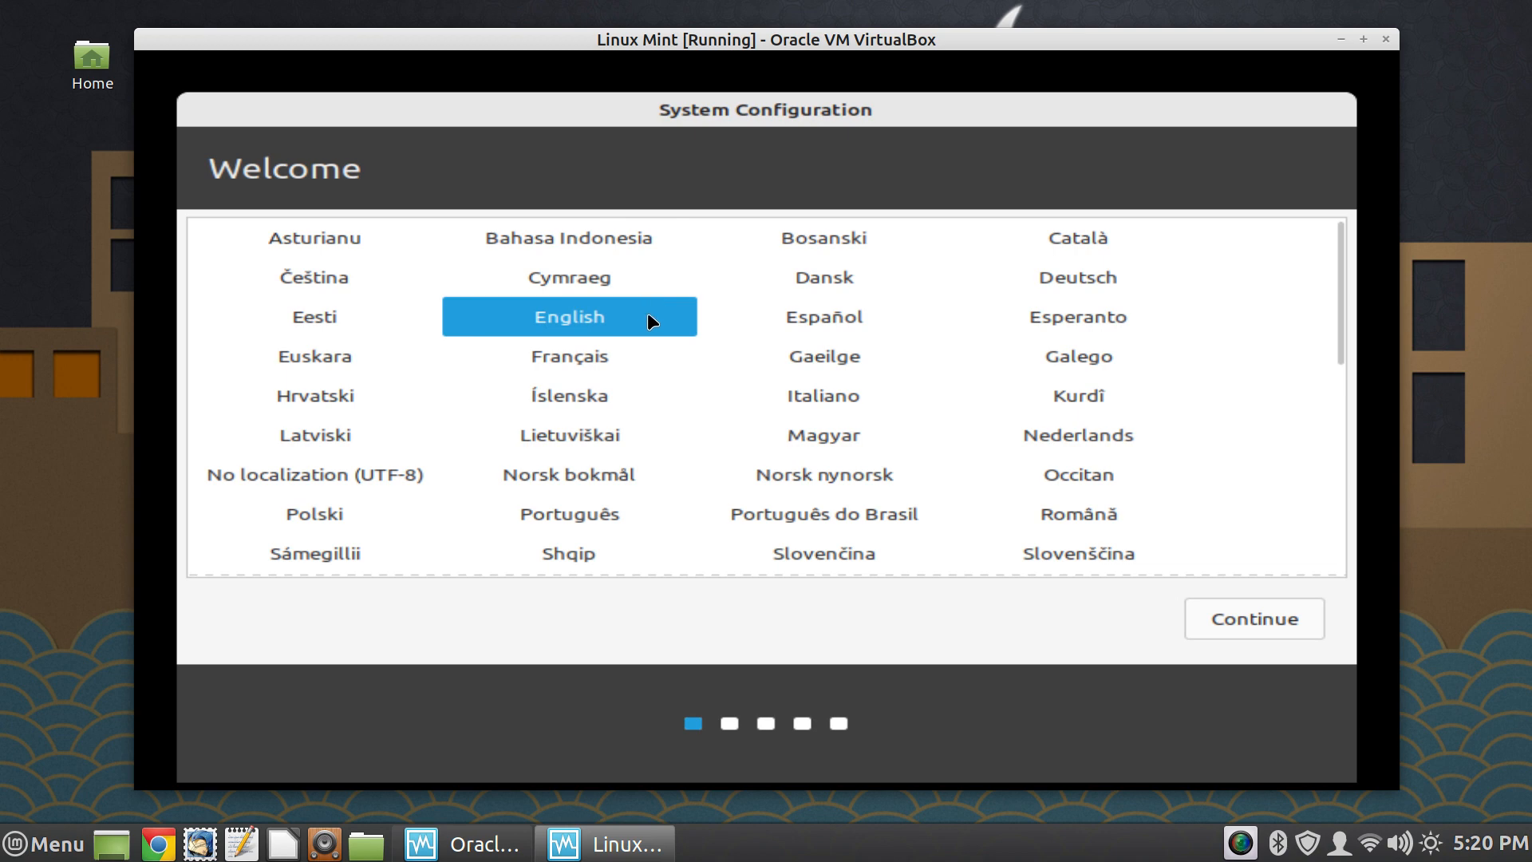
- Accept English as the language, English (US) as the keyboard layout and New York as the location in System Configuration
click(1244, 617)
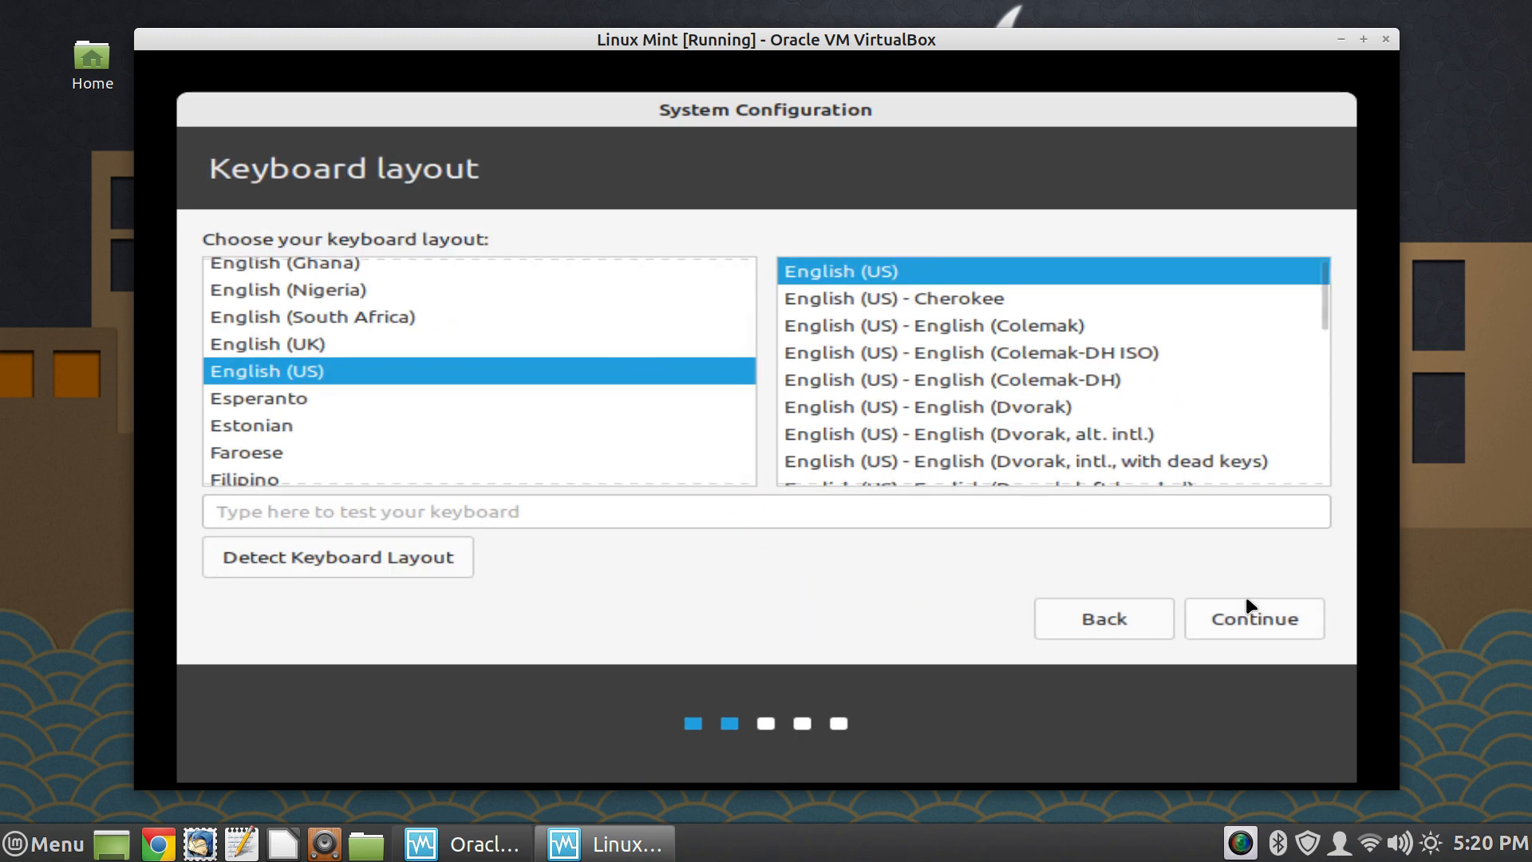
click(1247, 620)
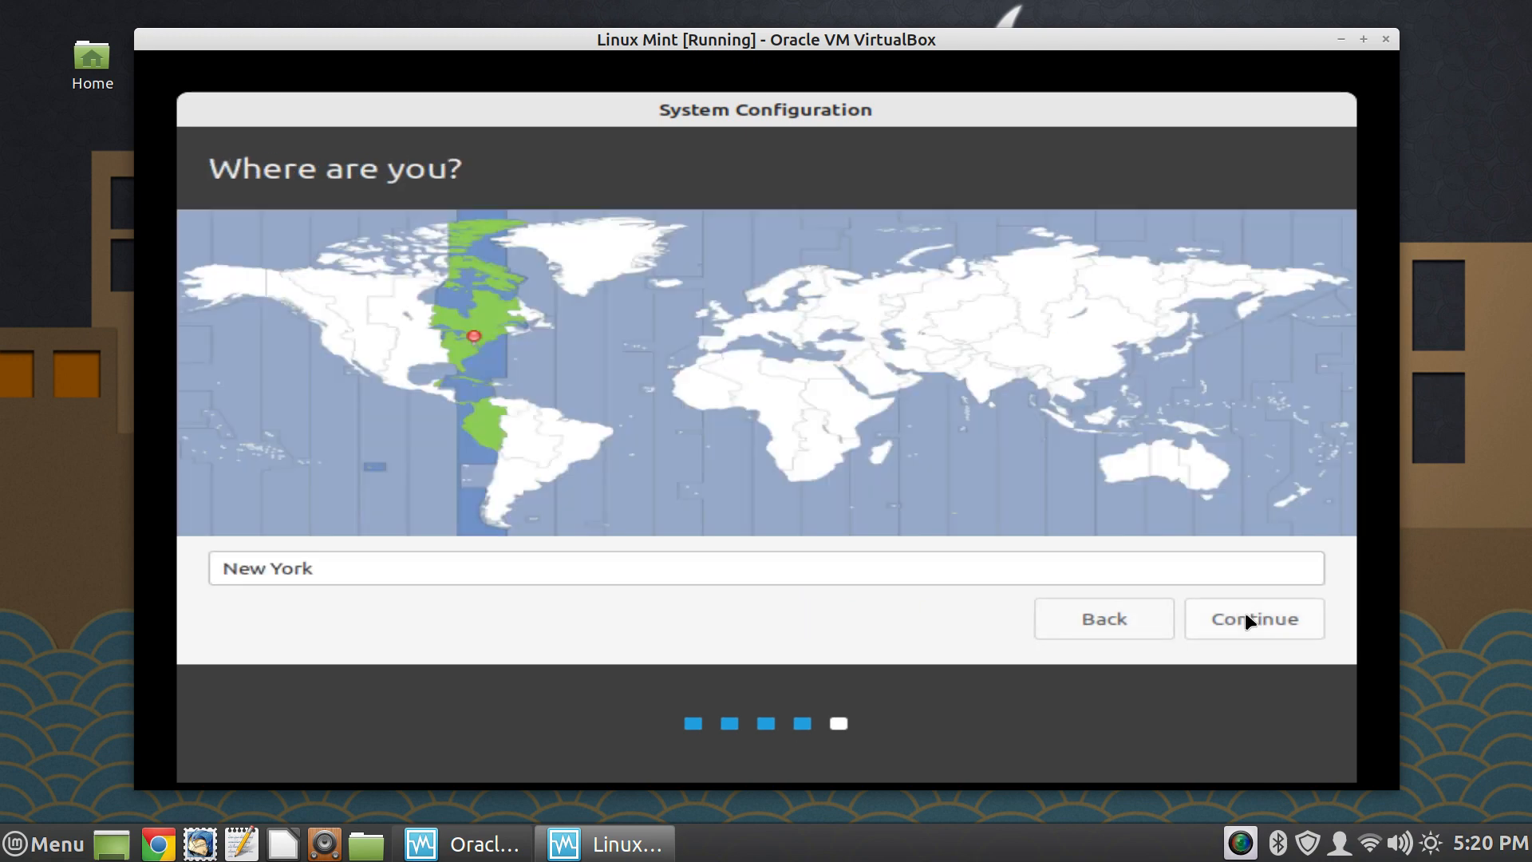
click(1251, 629)
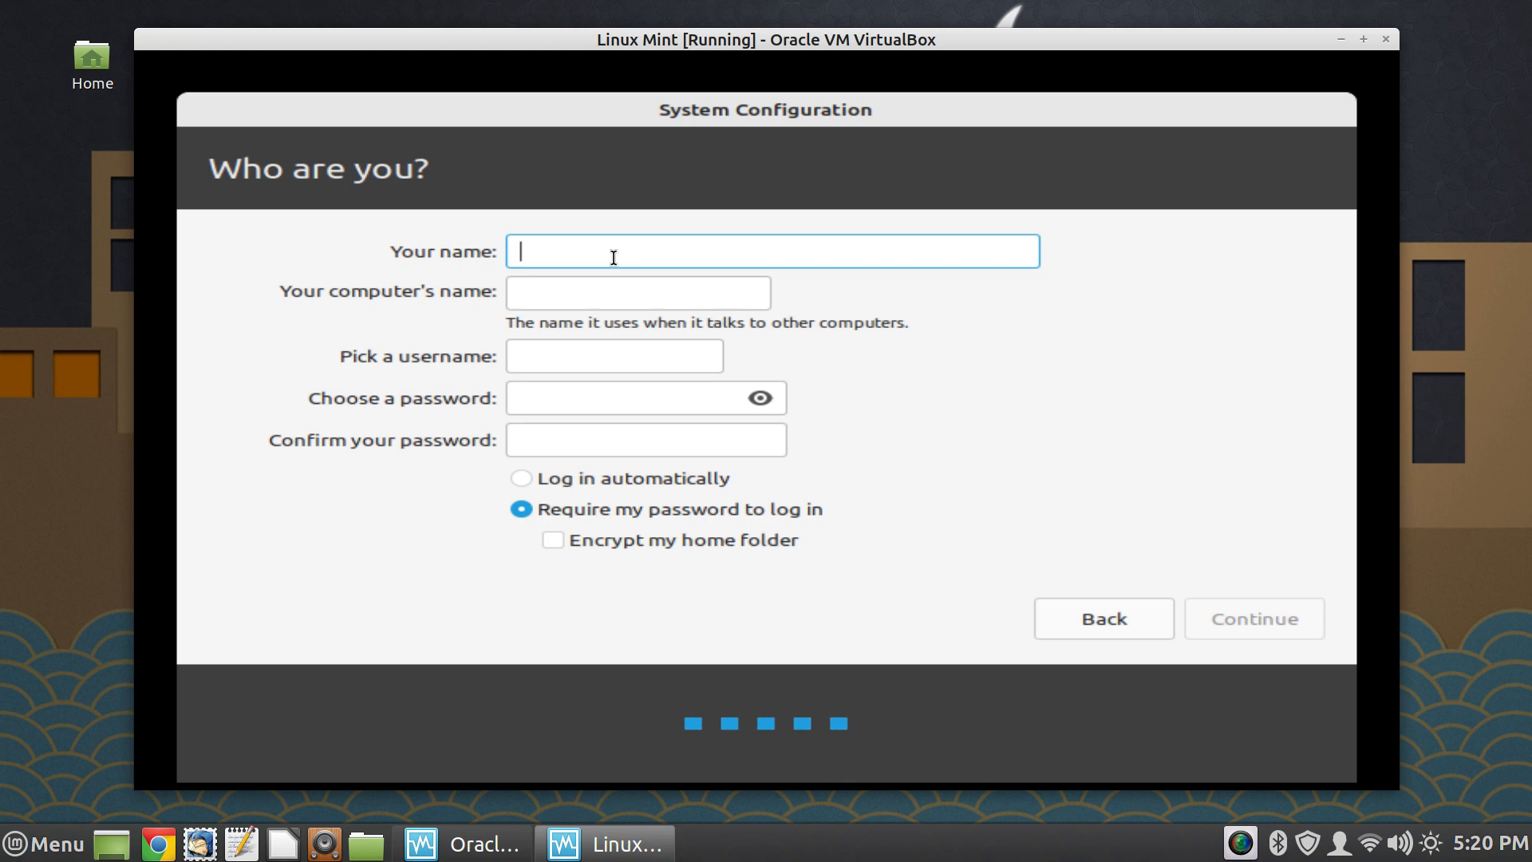
- Enter the end user's full name and set the computer's name to LM-VM
text(Joe Collins)
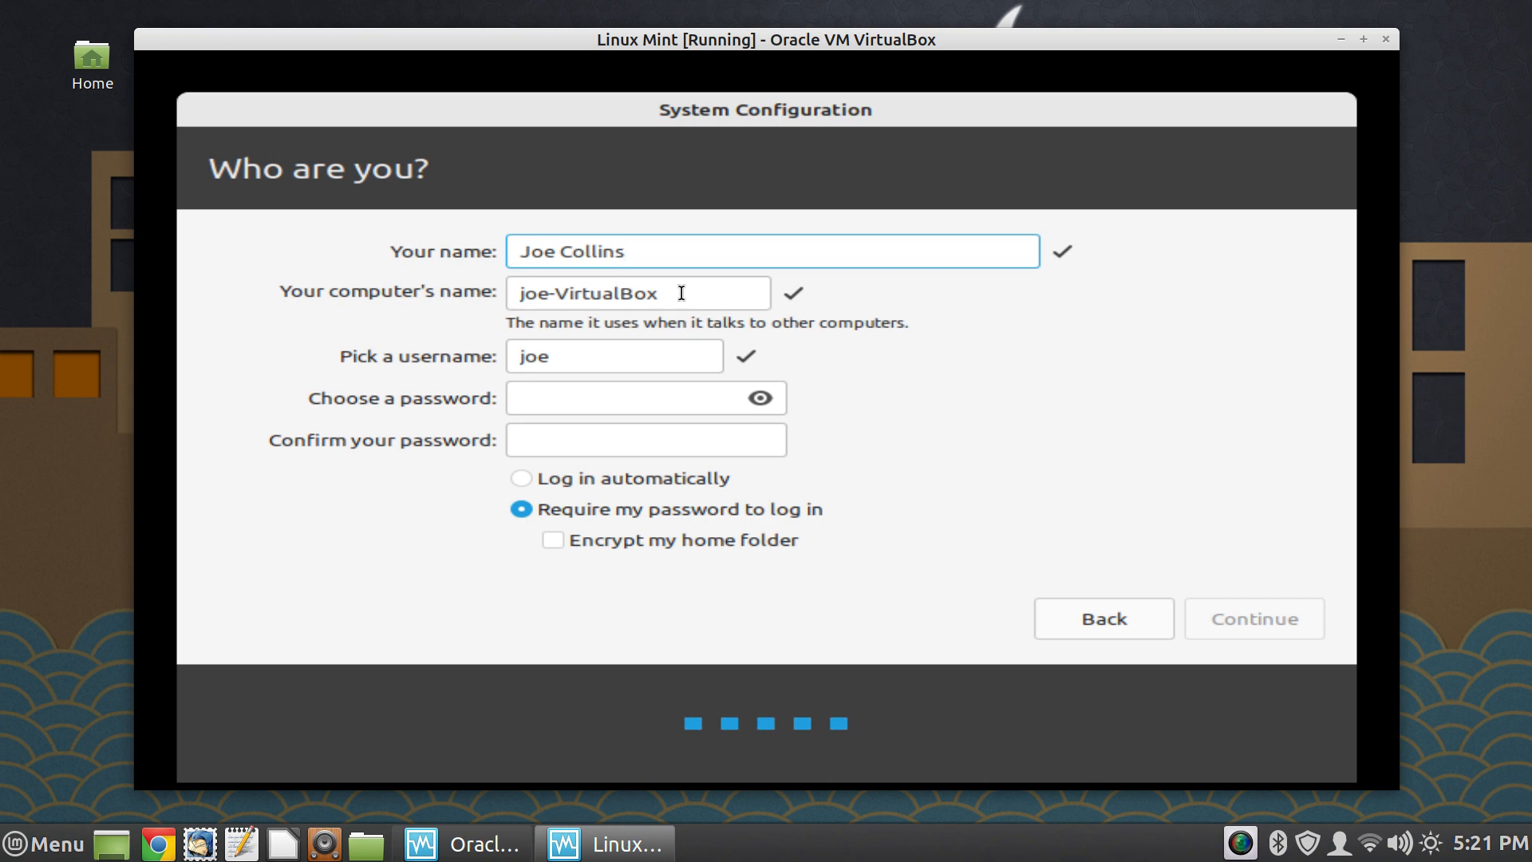
drag(681, 293, 456, 298)
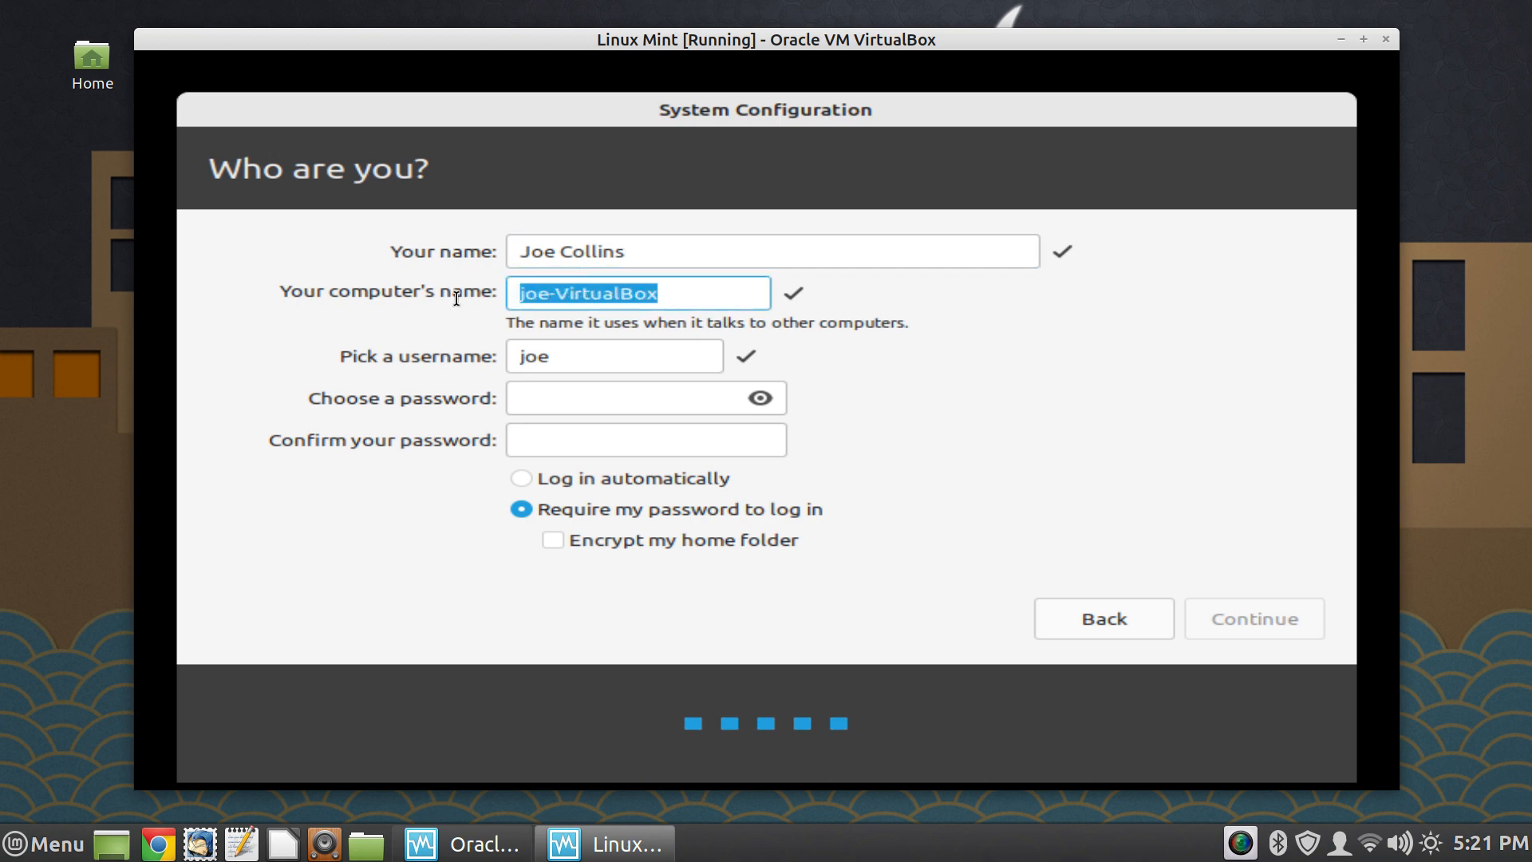
text(LM)
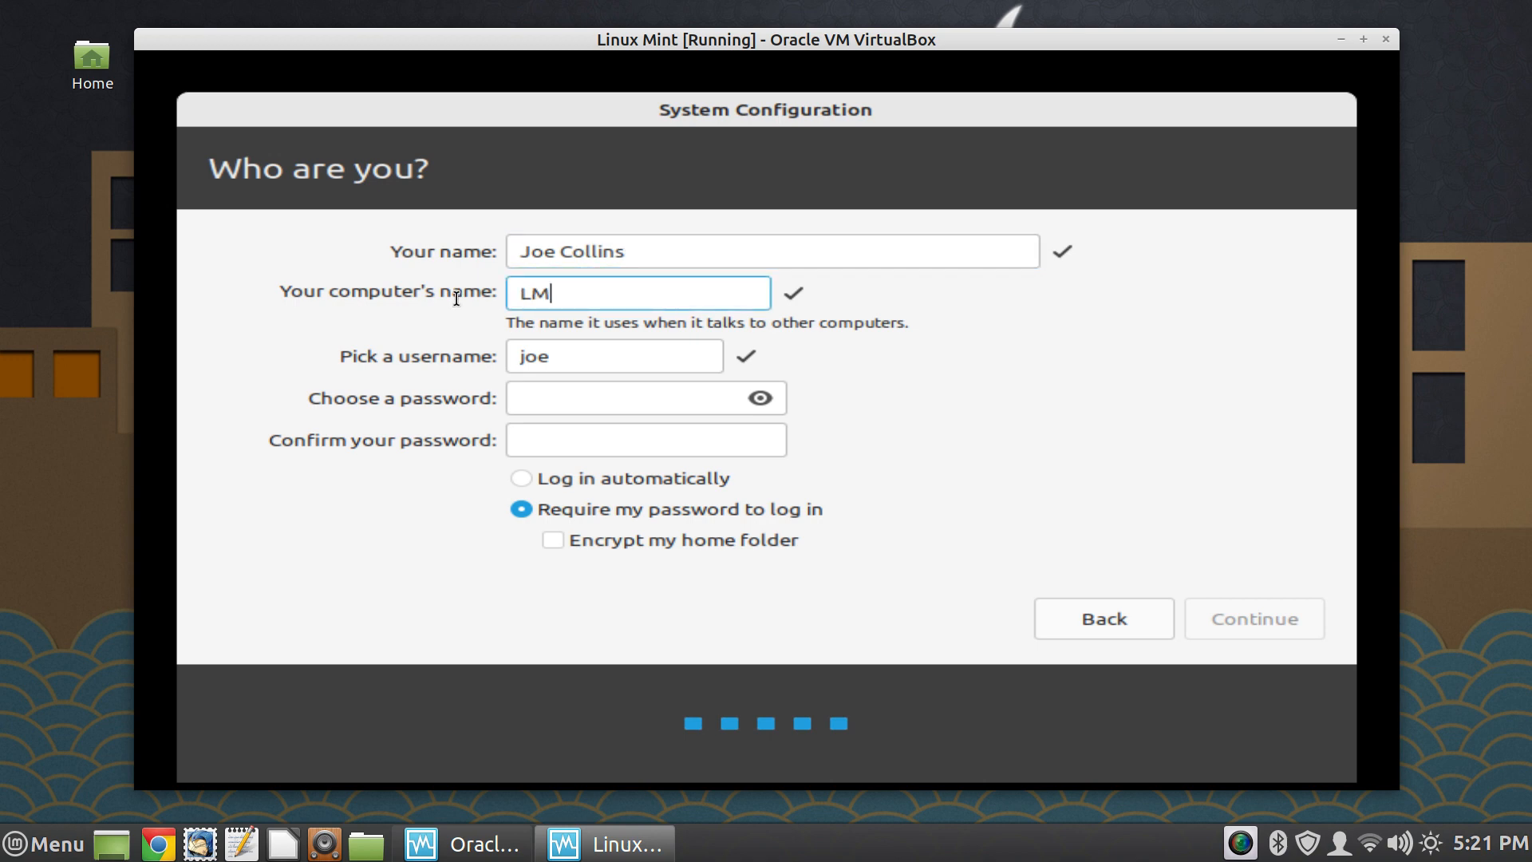
text(-VM)
- Enter and confirm the end user's account password, and submit the user details to finish System Configuration
click(647, 400)
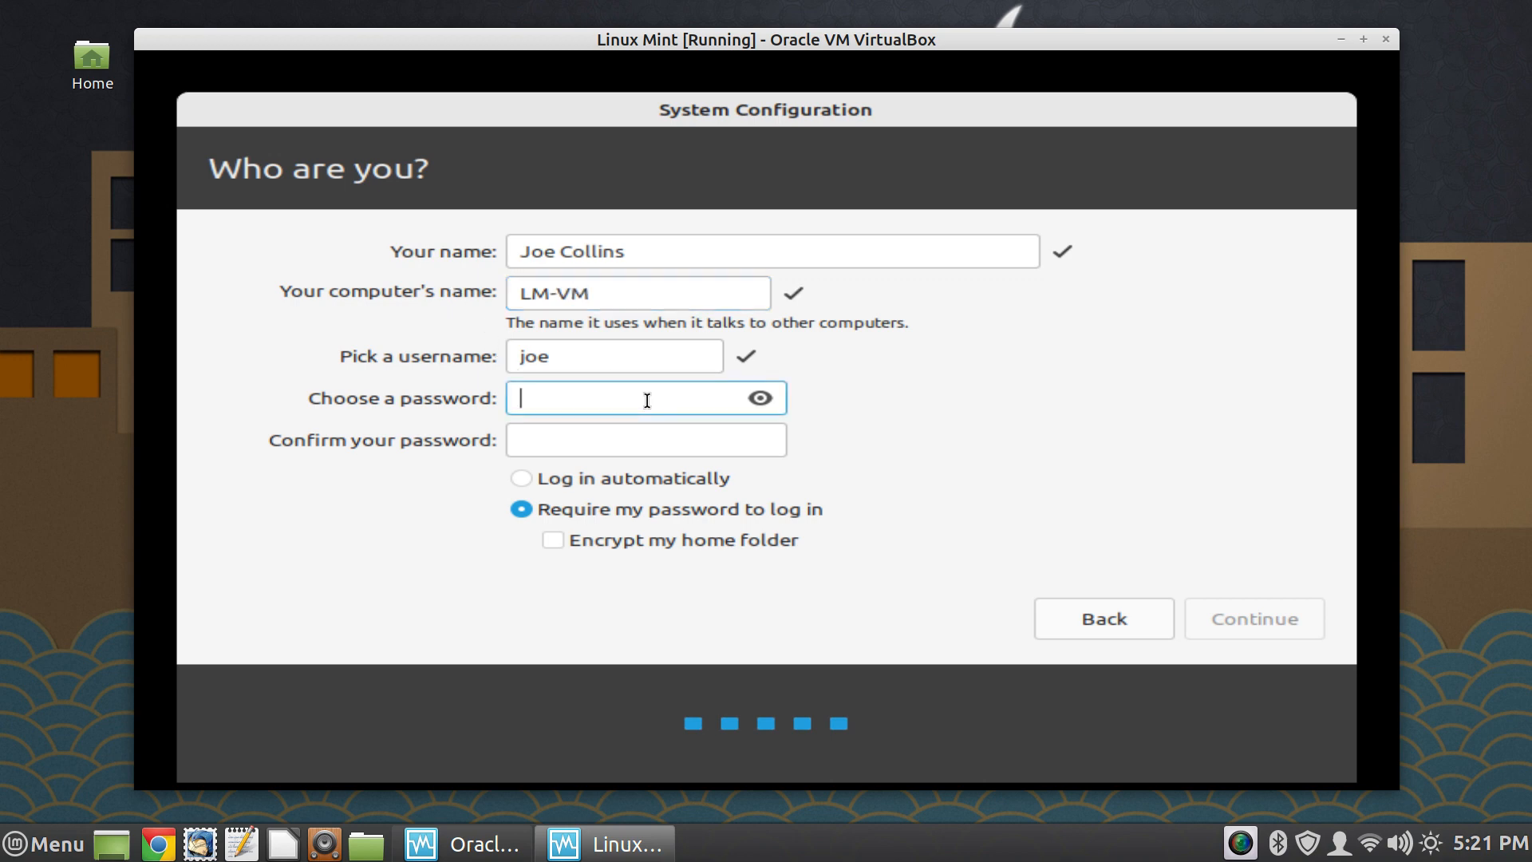
text(p)
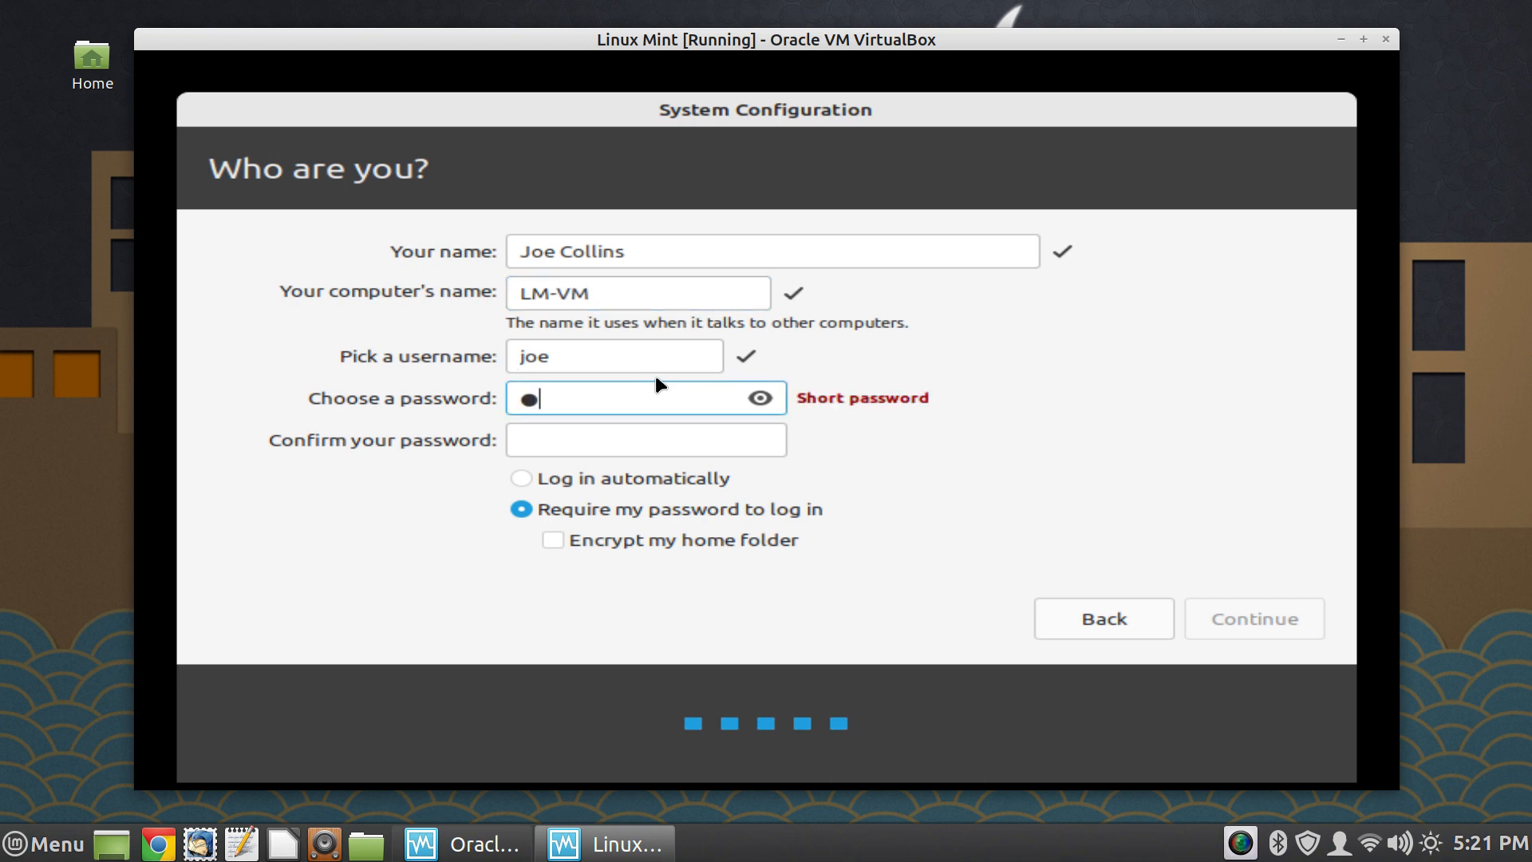
text(*****)
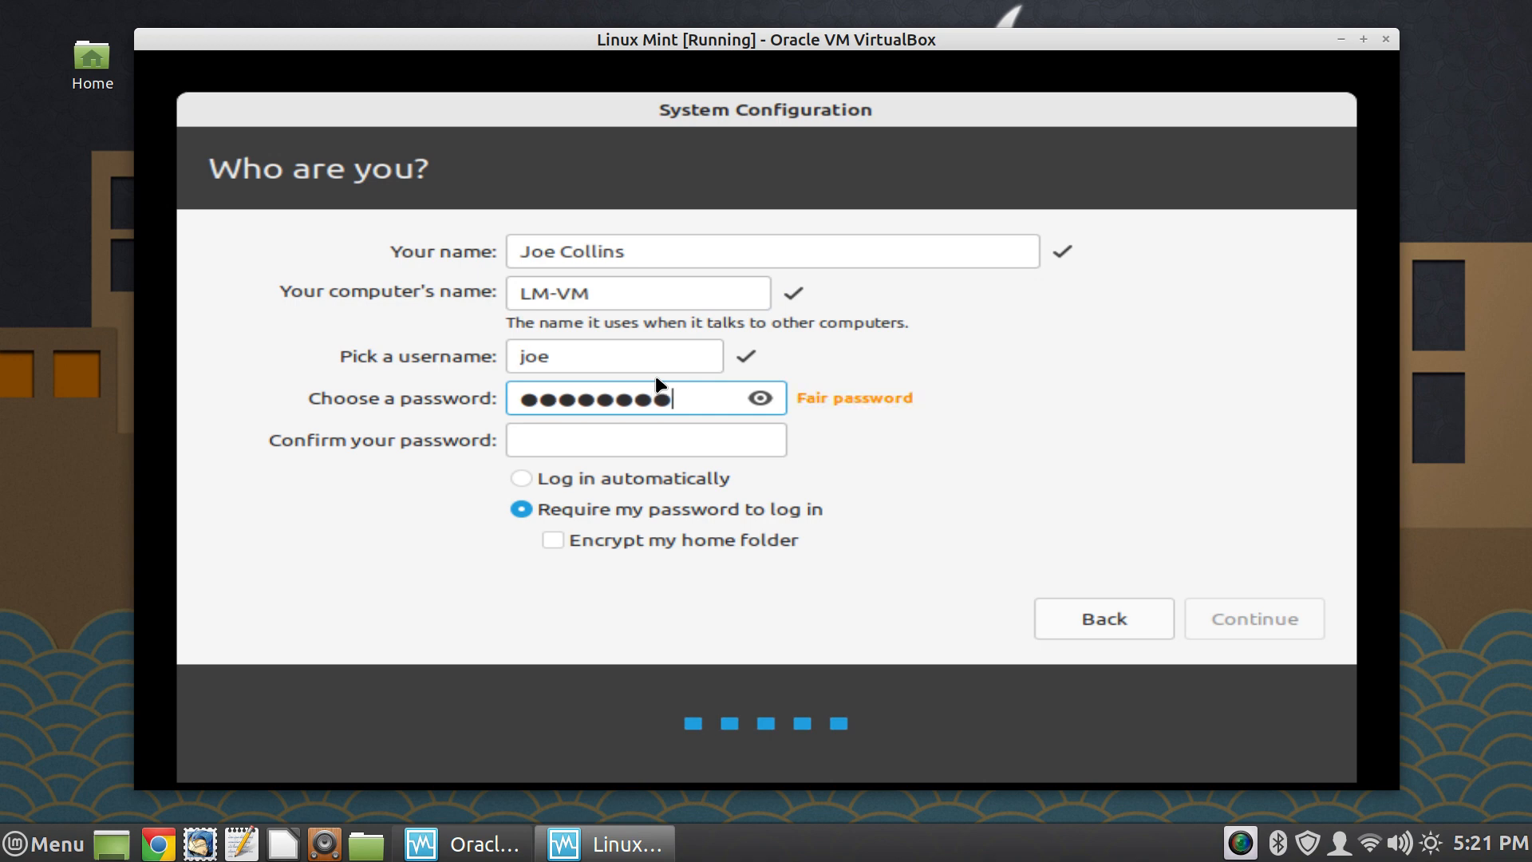
click(675, 445)
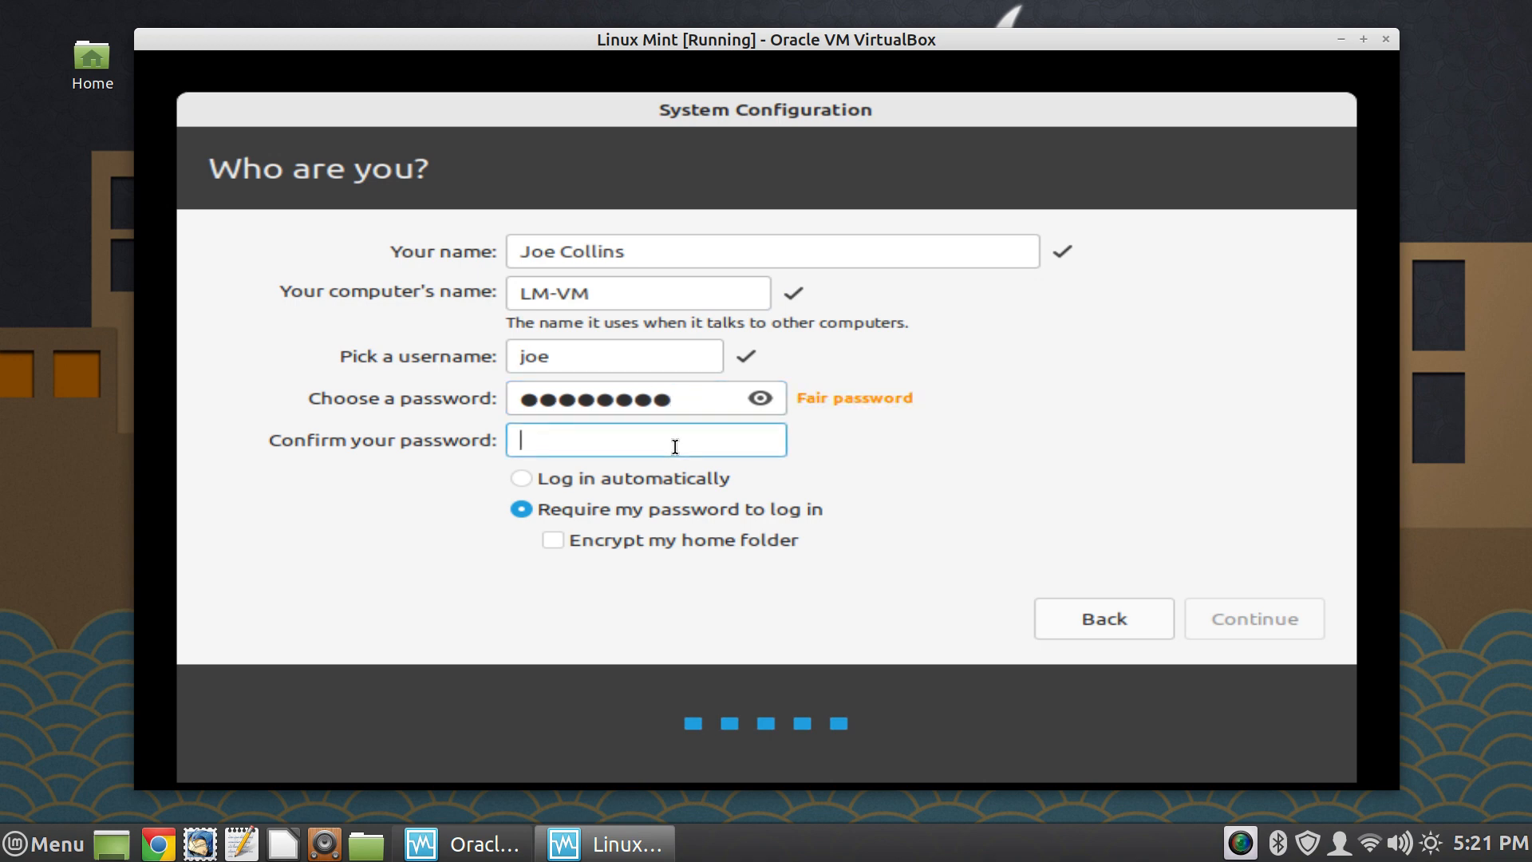
text(p********)
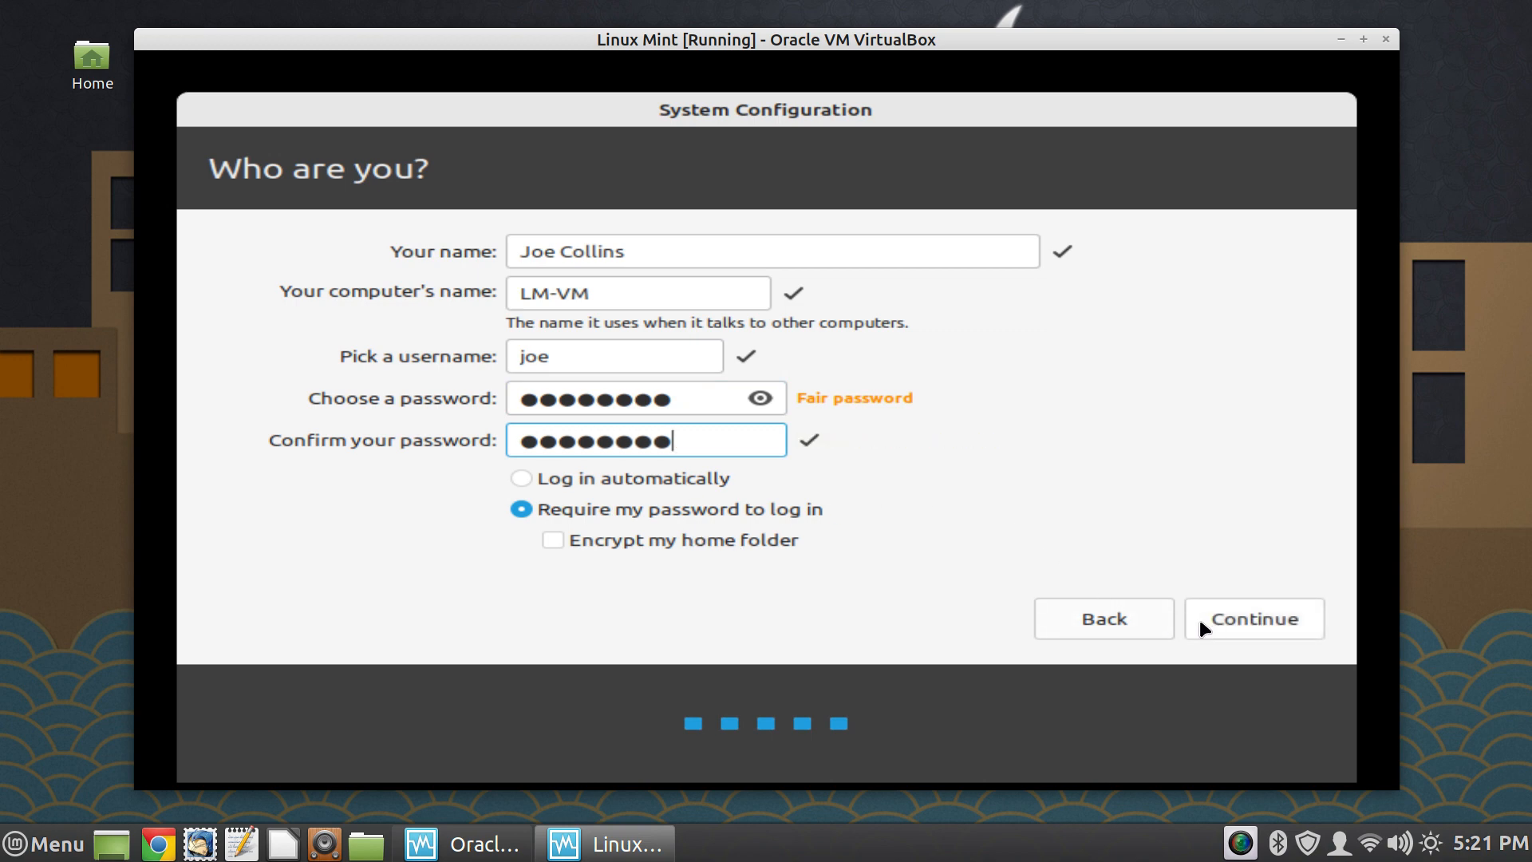
click(1255, 619)
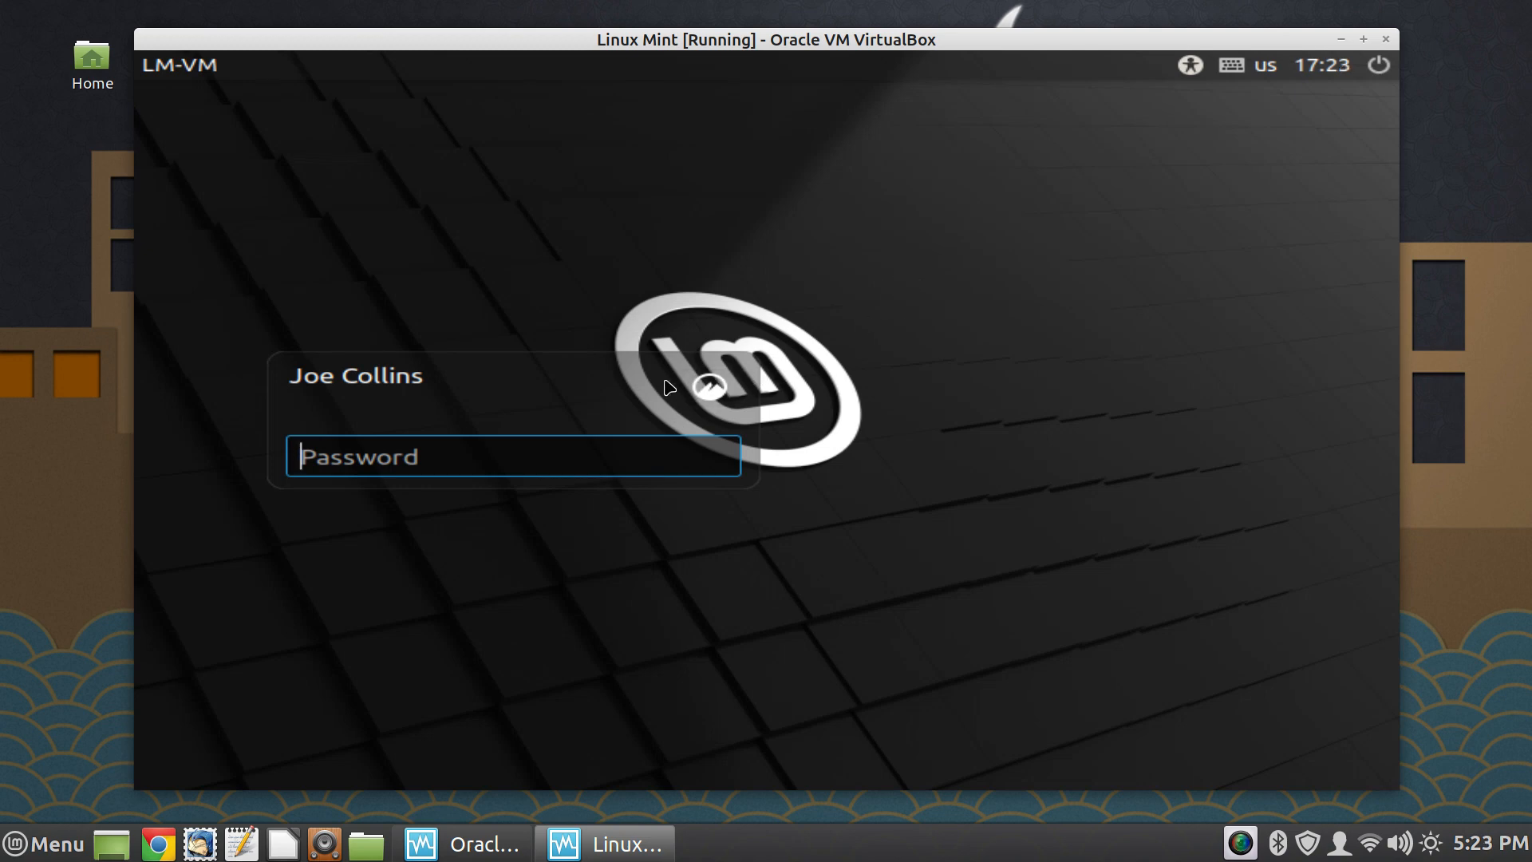
- Log in to the new end-user account with its account password
text(*******)
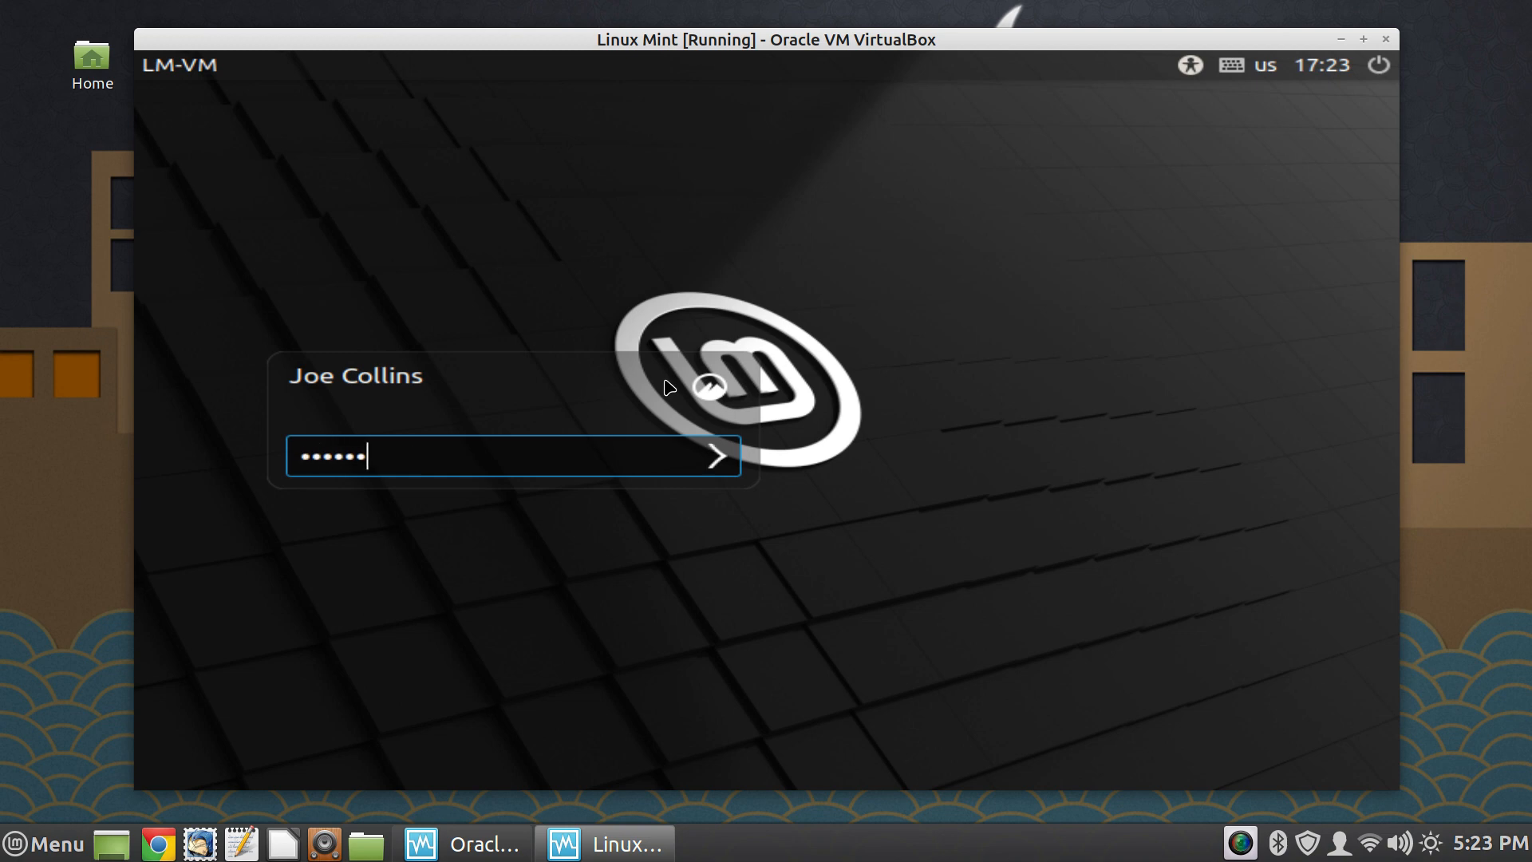
text(**)
key(Return)
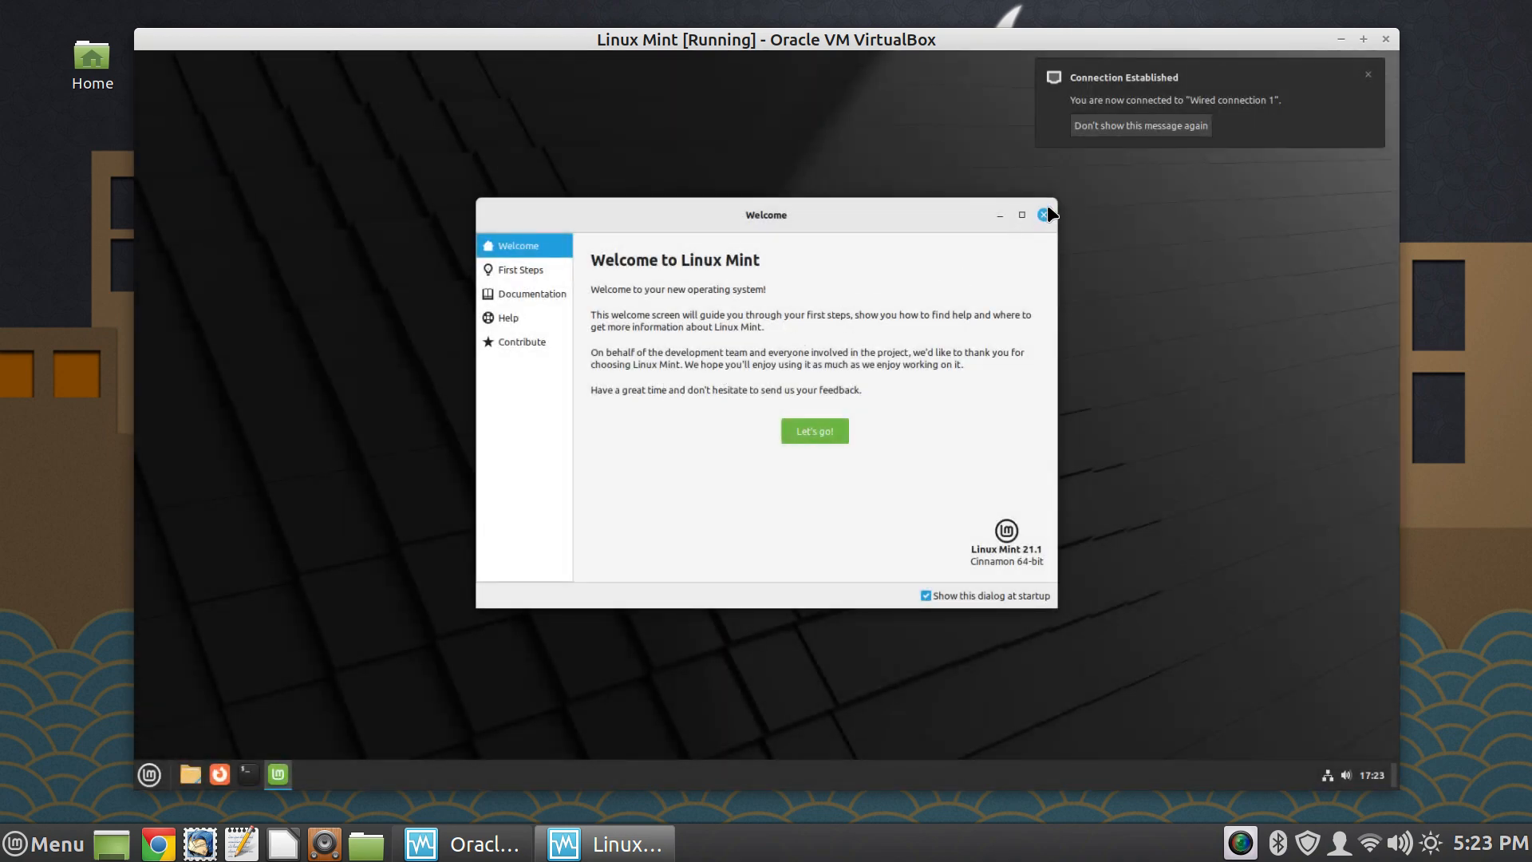
- Close the Welcome window and switch the virtual machine to full-screen mode
click(1045, 214)
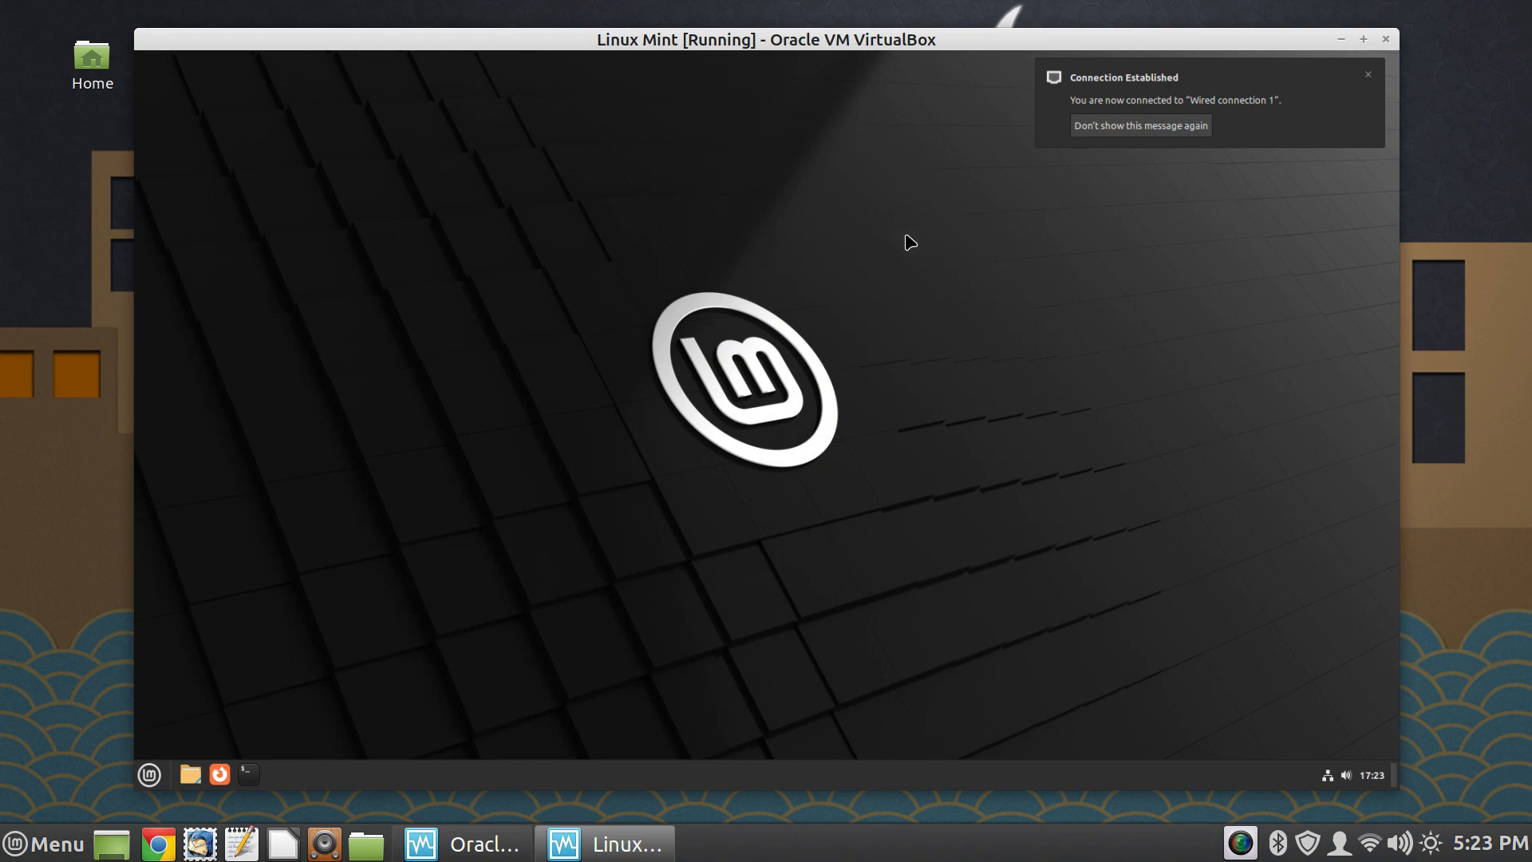
key(ctrl+f)
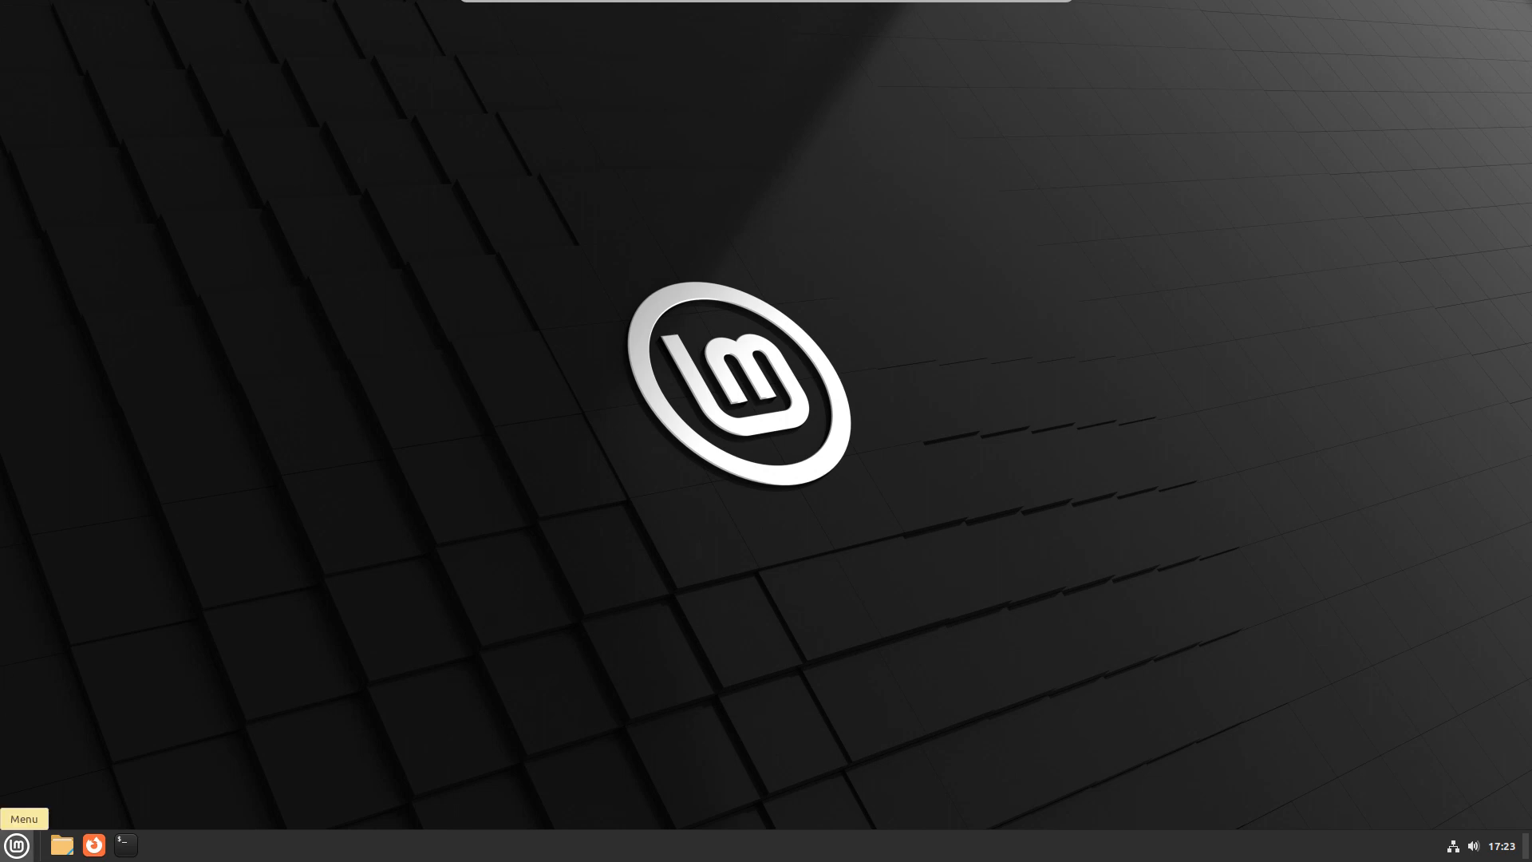
- Set the text scaling factor to 1.5 in the Font Selection system settings and close the settings window
click(17, 844)
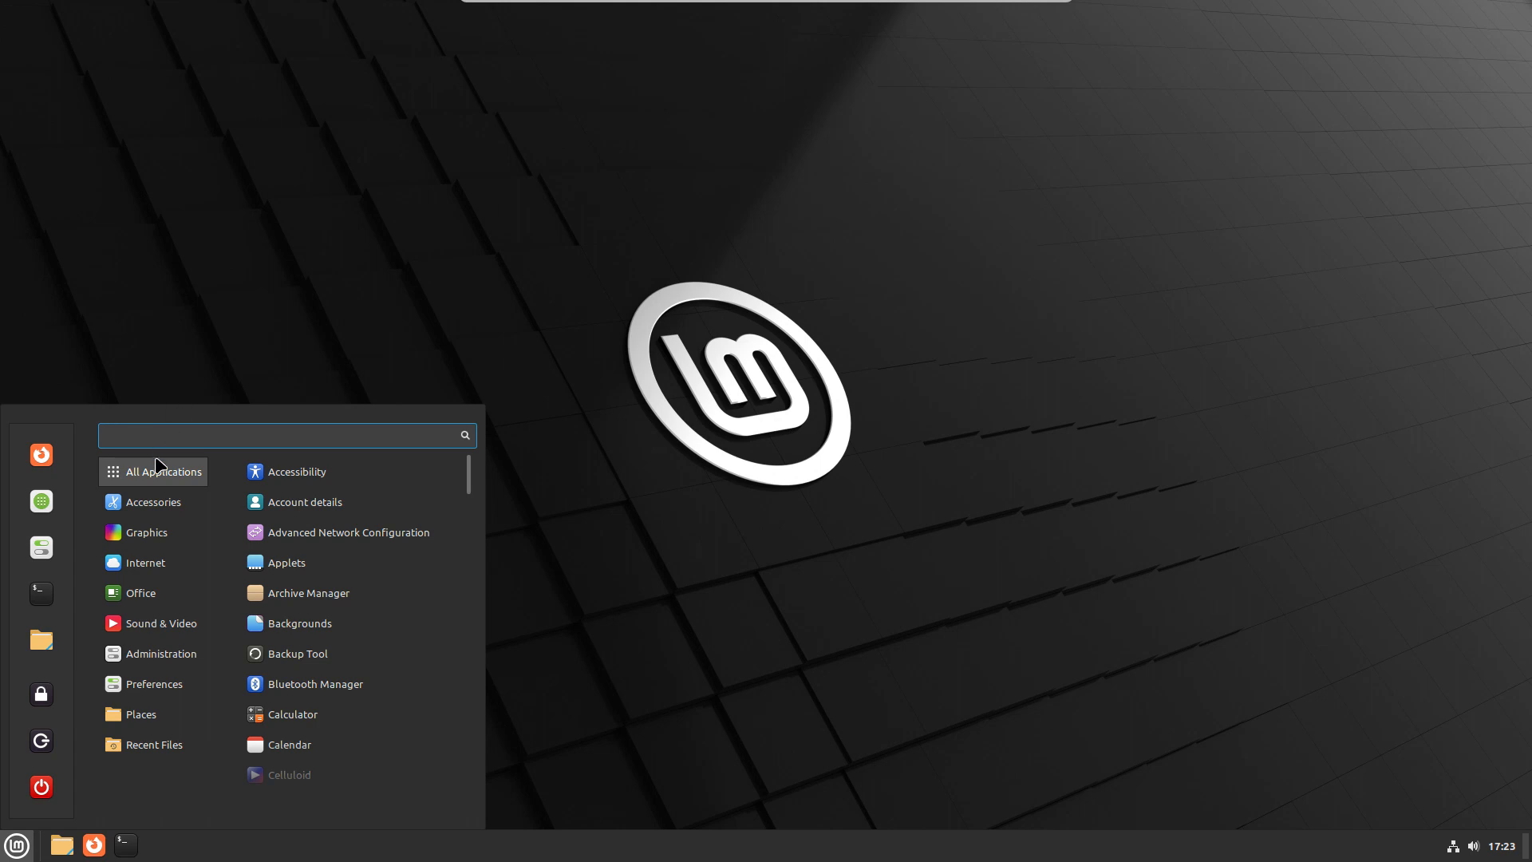
click(42, 548)
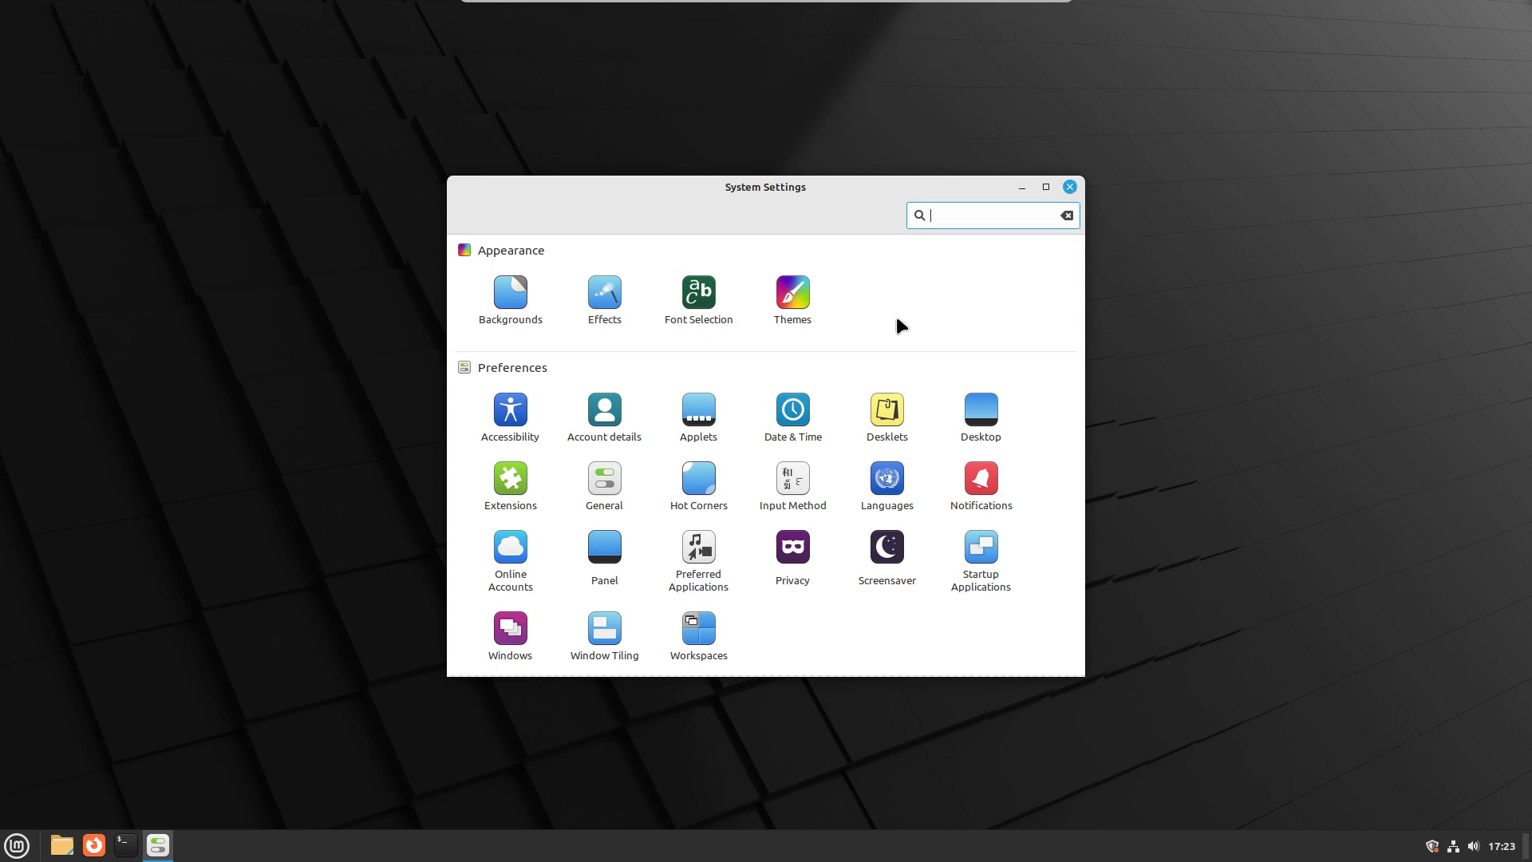
click(700, 301)
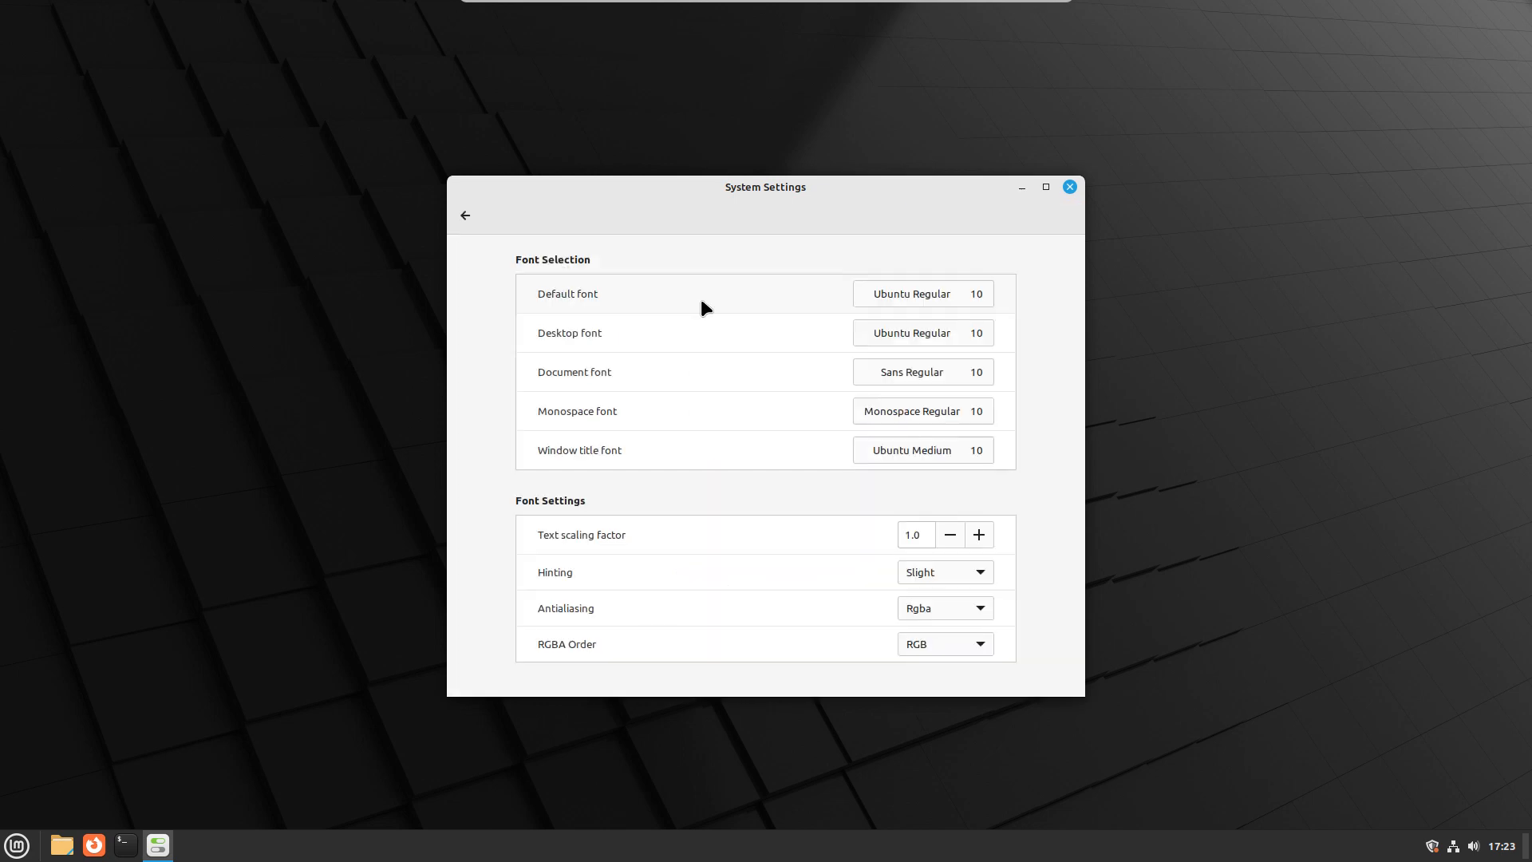
click(980, 535)
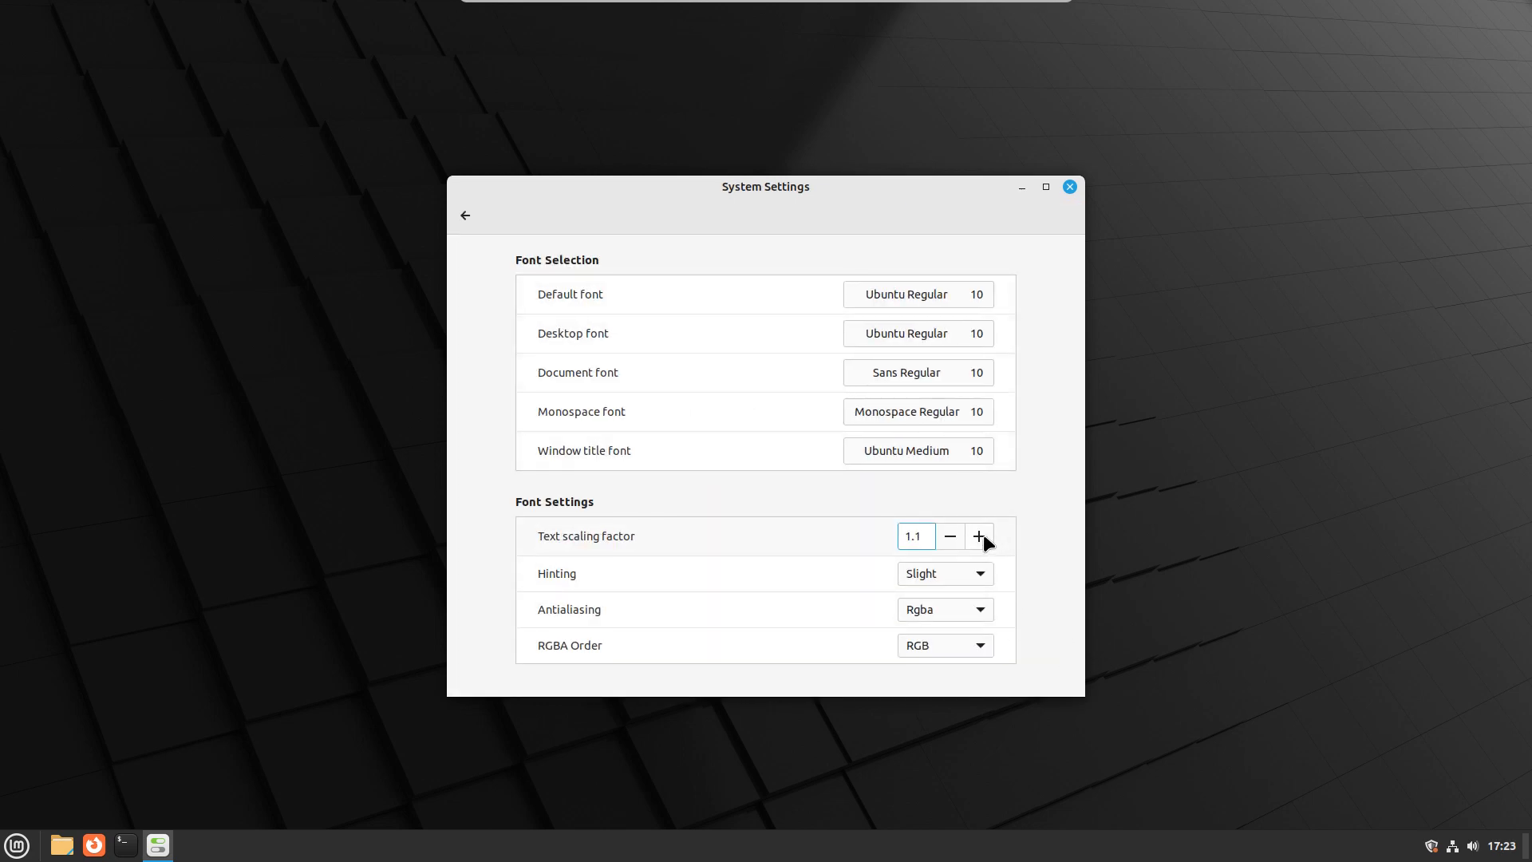
click(980, 536)
click(980, 537)
click(980, 536)
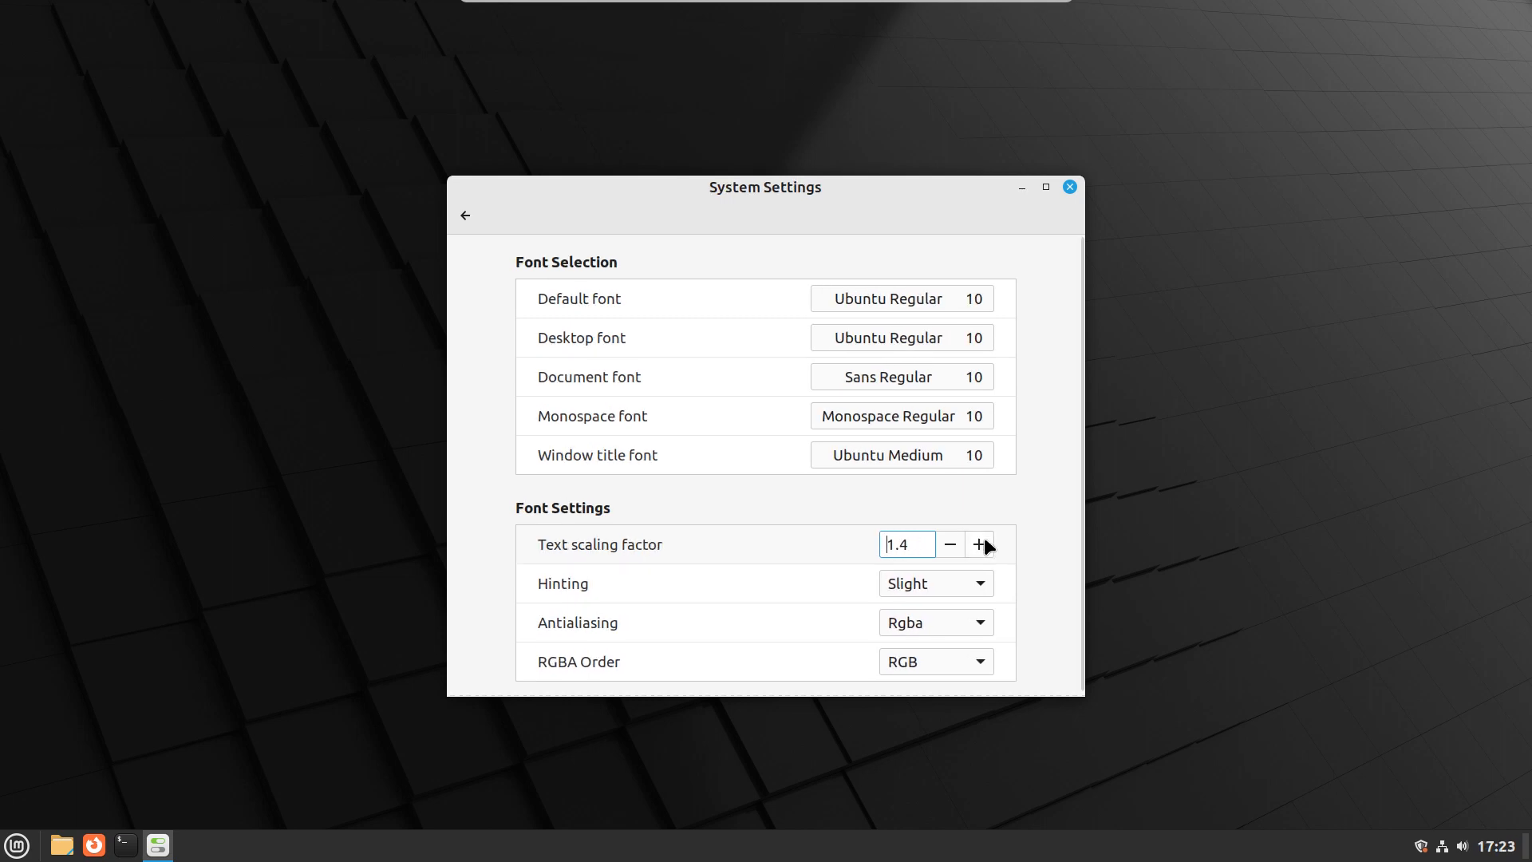
click(980, 542)
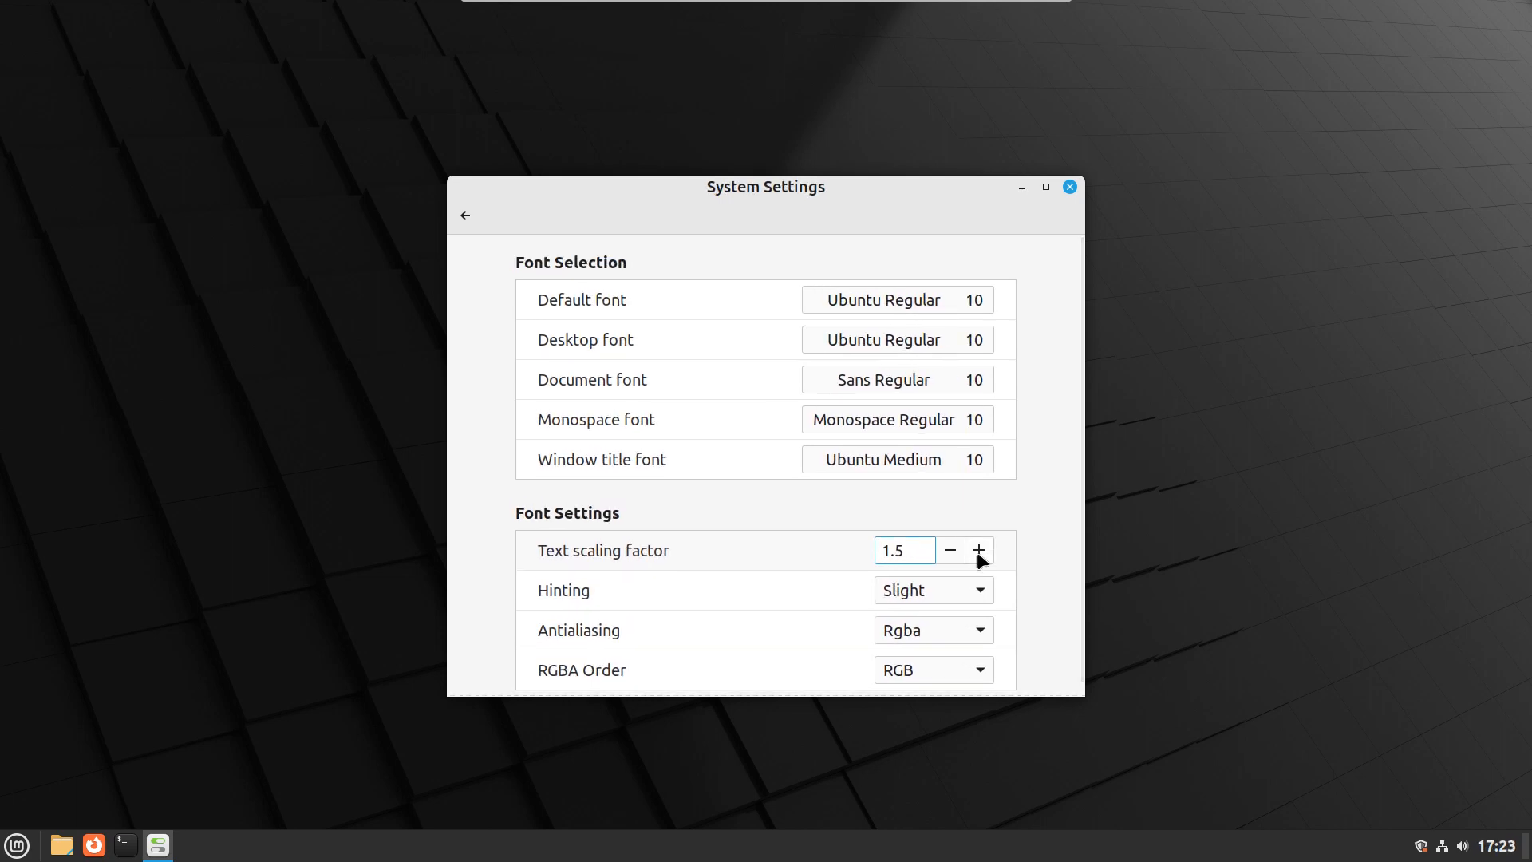
click(1069, 186)
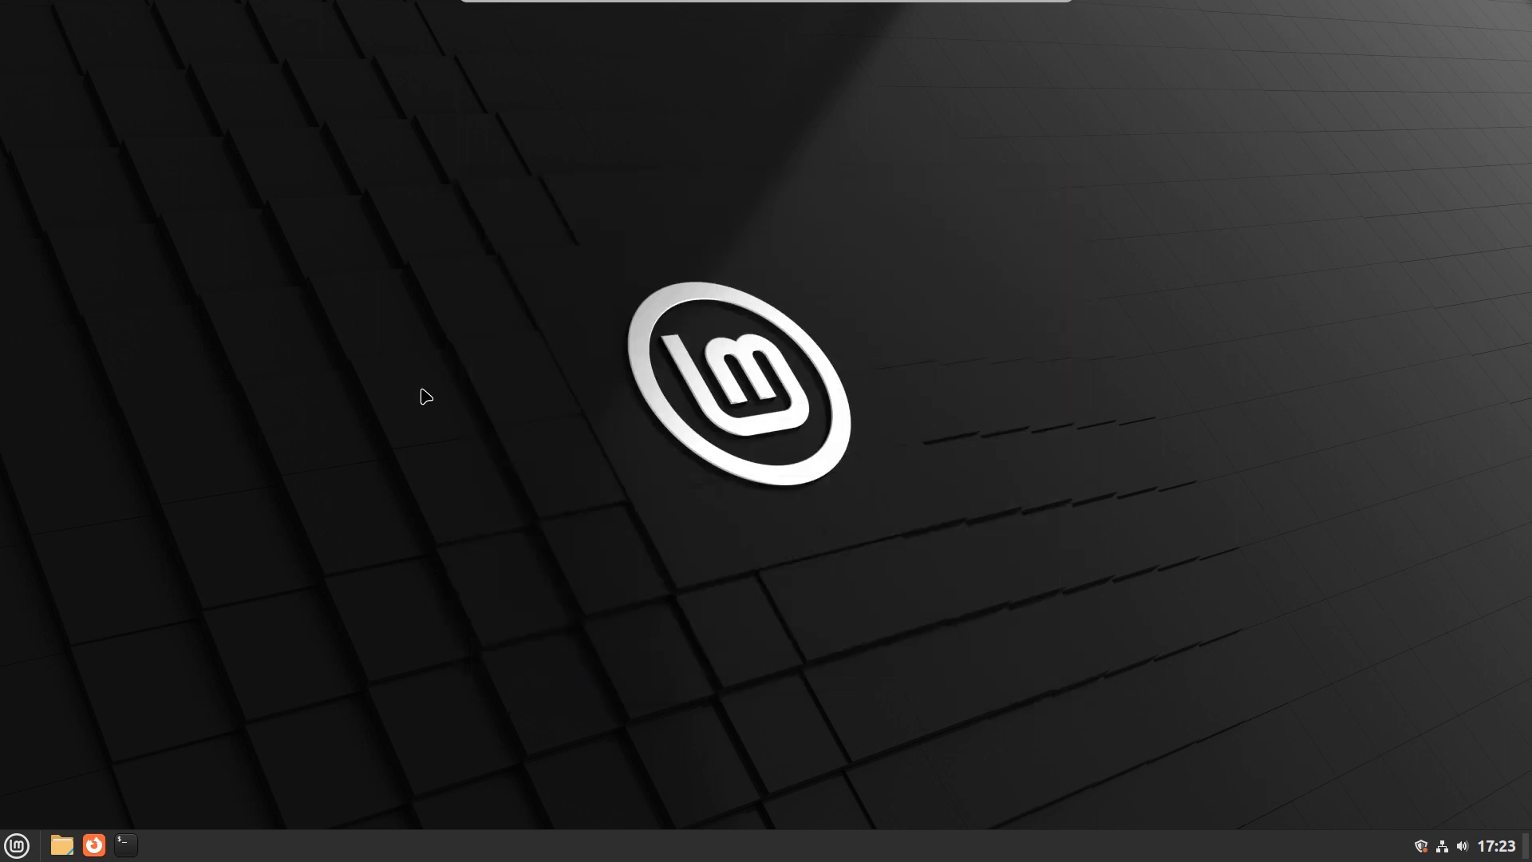
- Open a terminal, enlarge its text by two zoom levels, and move the window nearer the middle of the desktop
key(ctrl+alt+t)
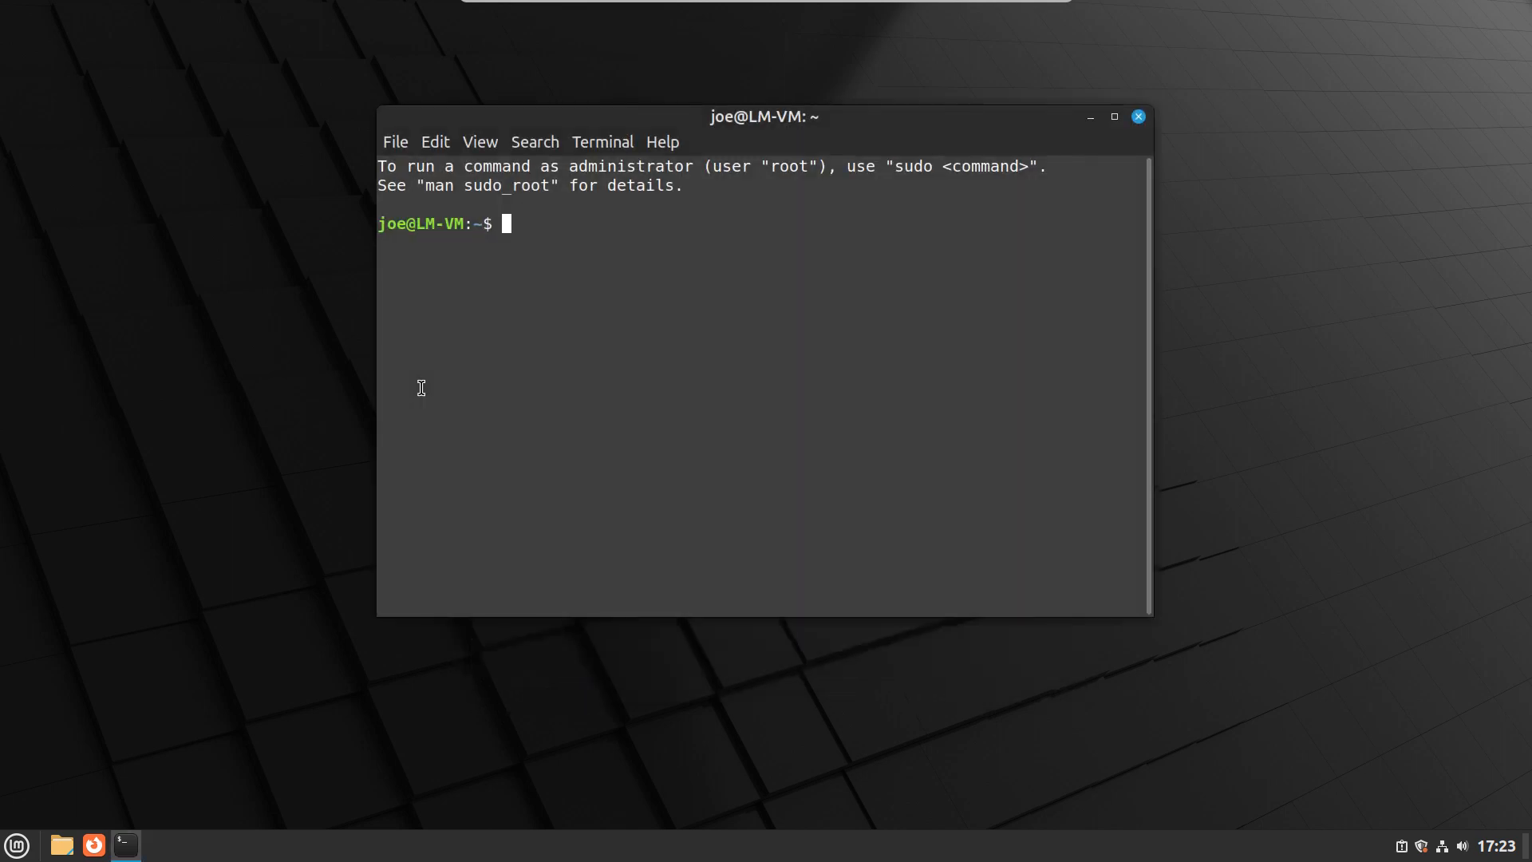
key(ctrl+plus)
key(ctrl+plus)
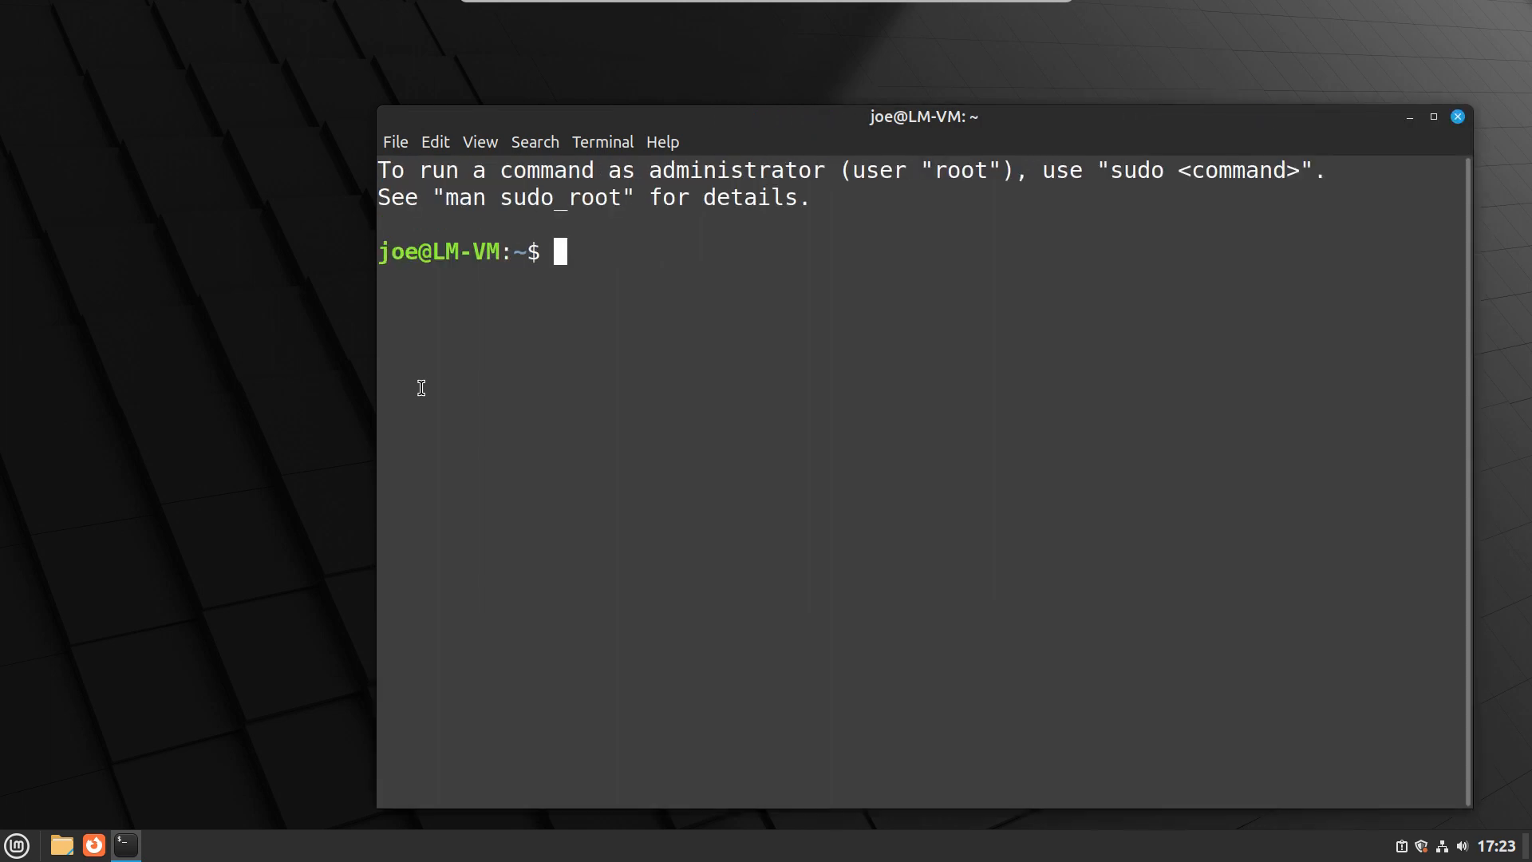
drag(778, 120, 612, 81)
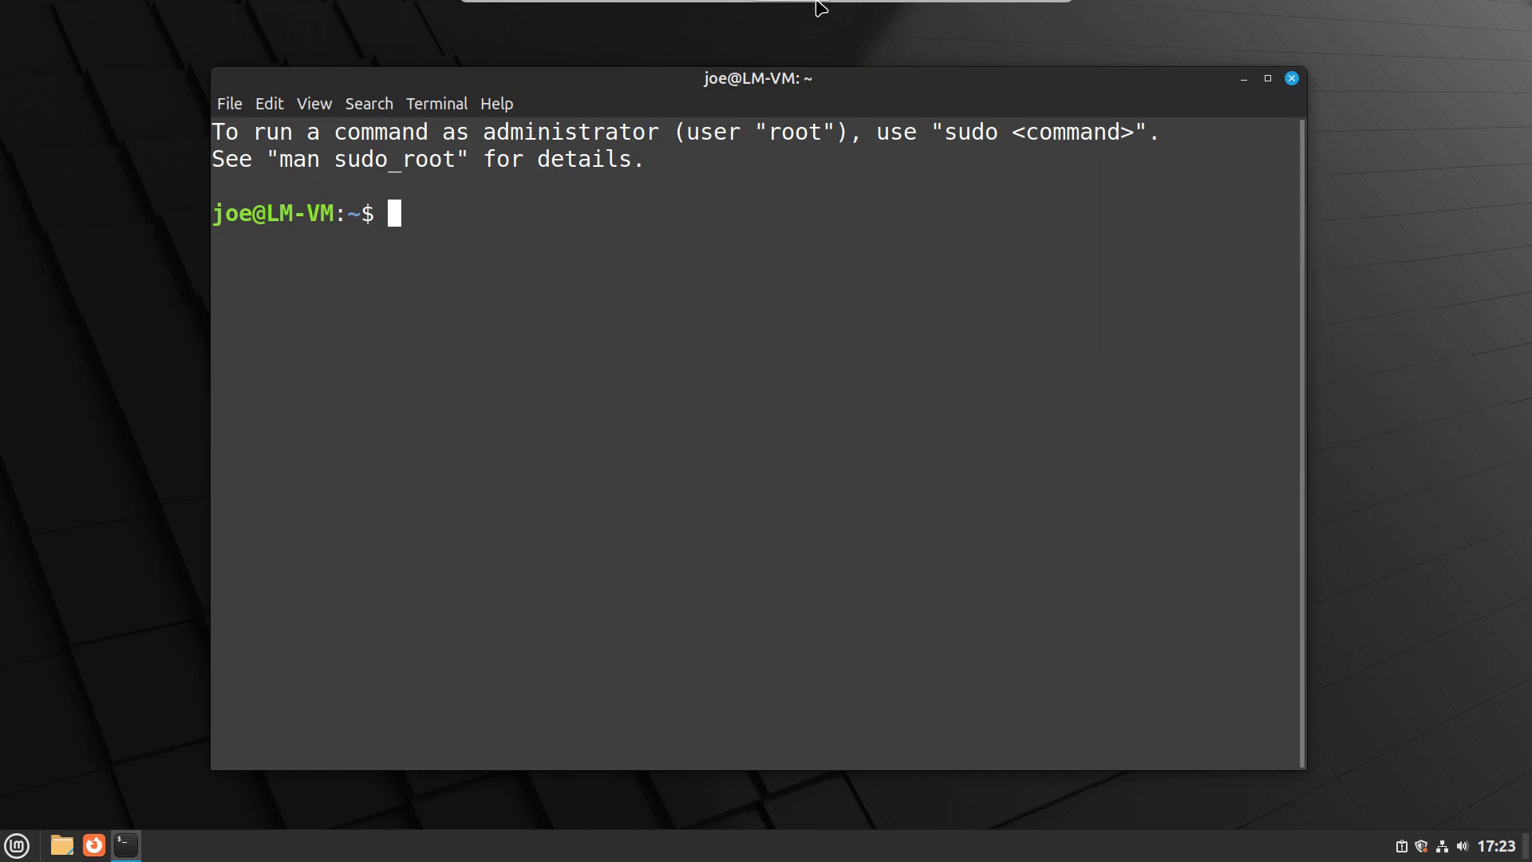
- Run htop in the terminal to examine the system's resource usage, and quit it
mouse_move(815, 8)
text(htop)
key(Return)
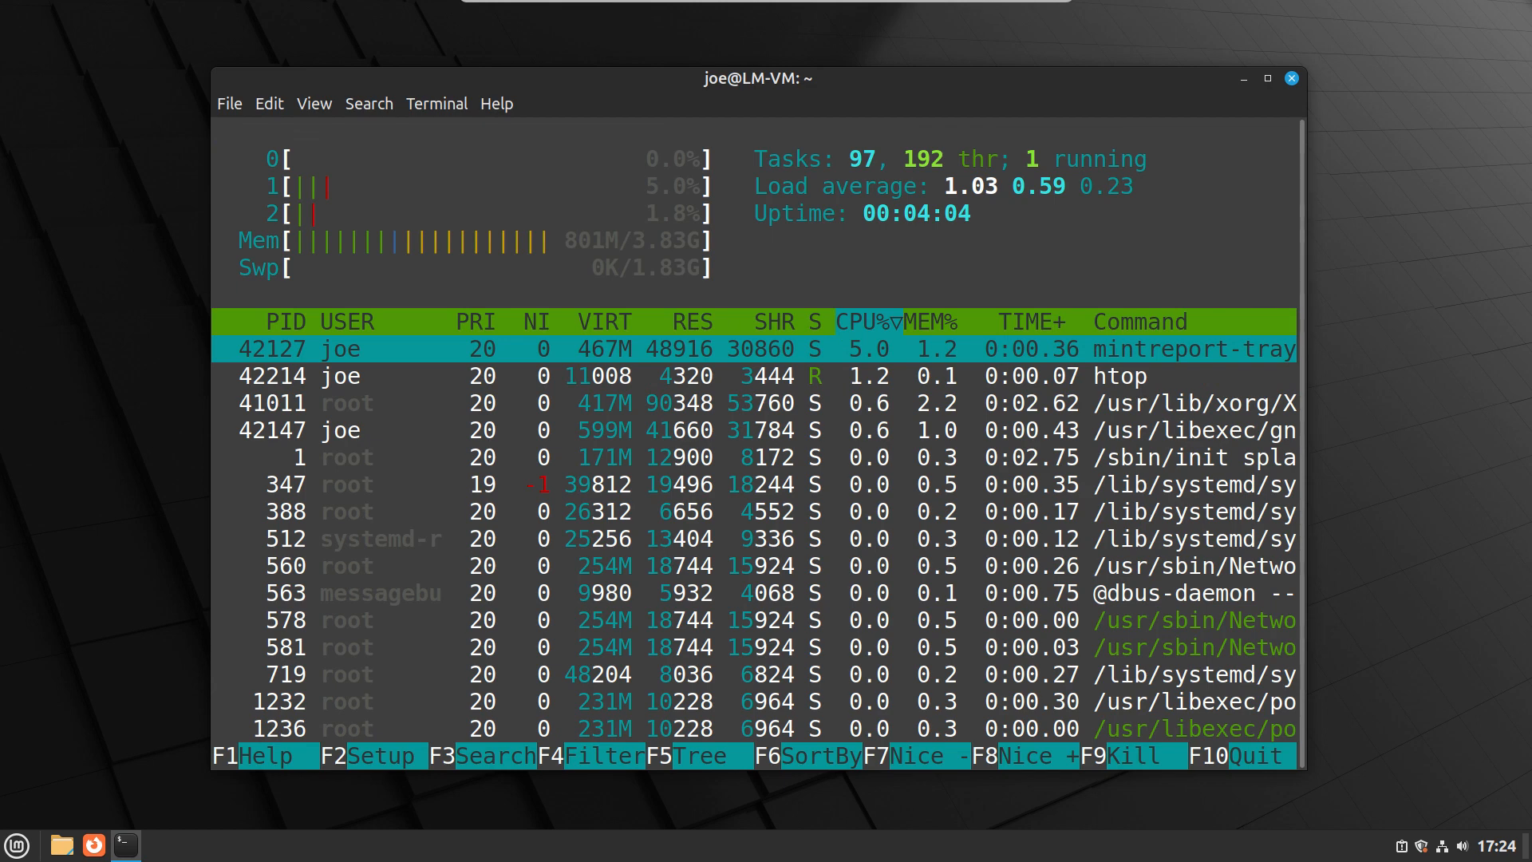
key(q)
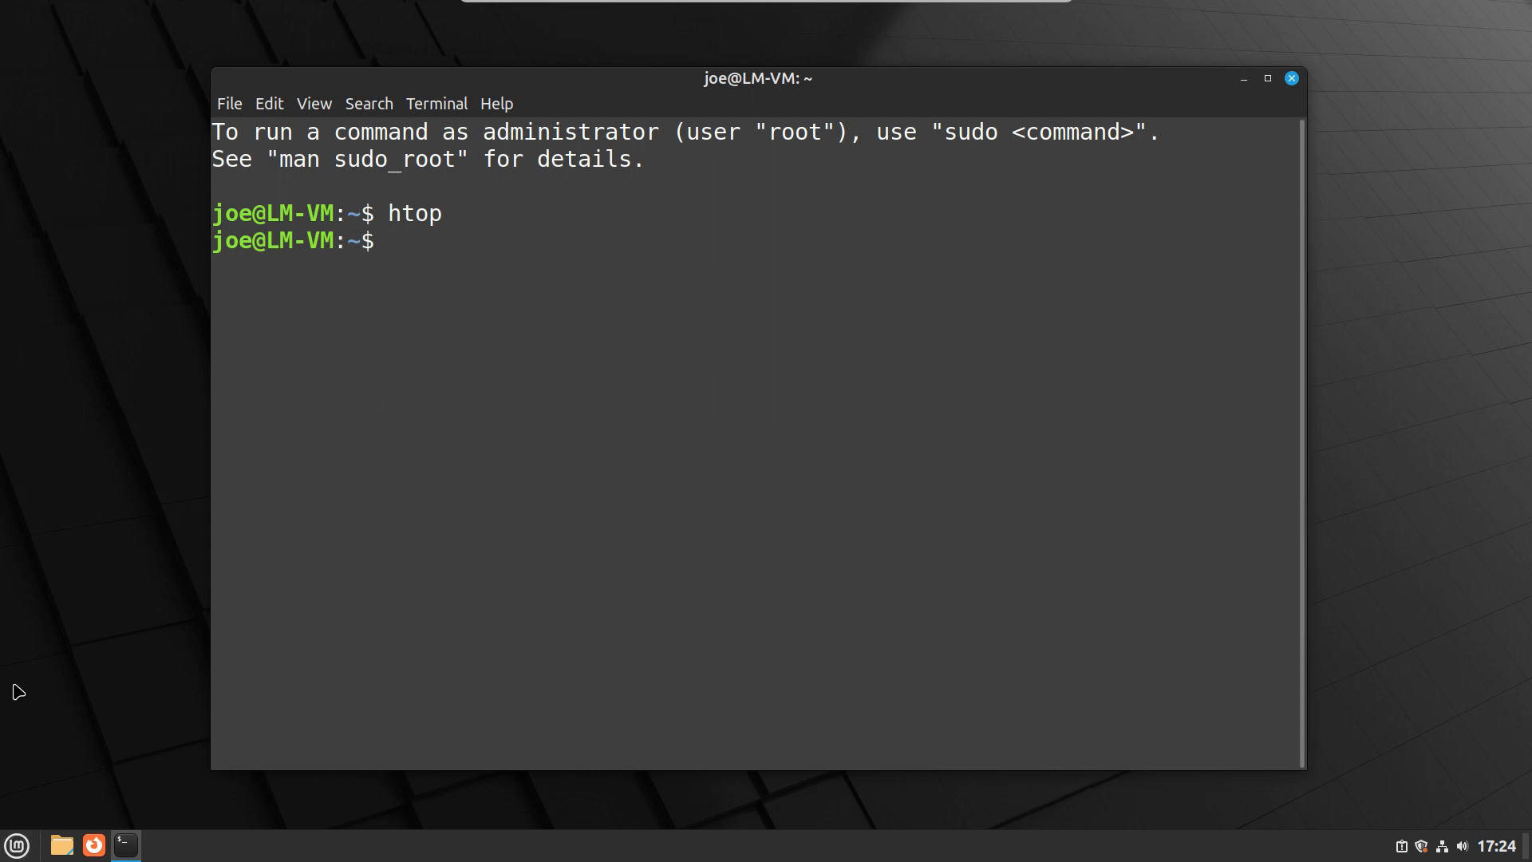
- Search the installed applications for "driver" and launch Driver Manager
click(16, 845)
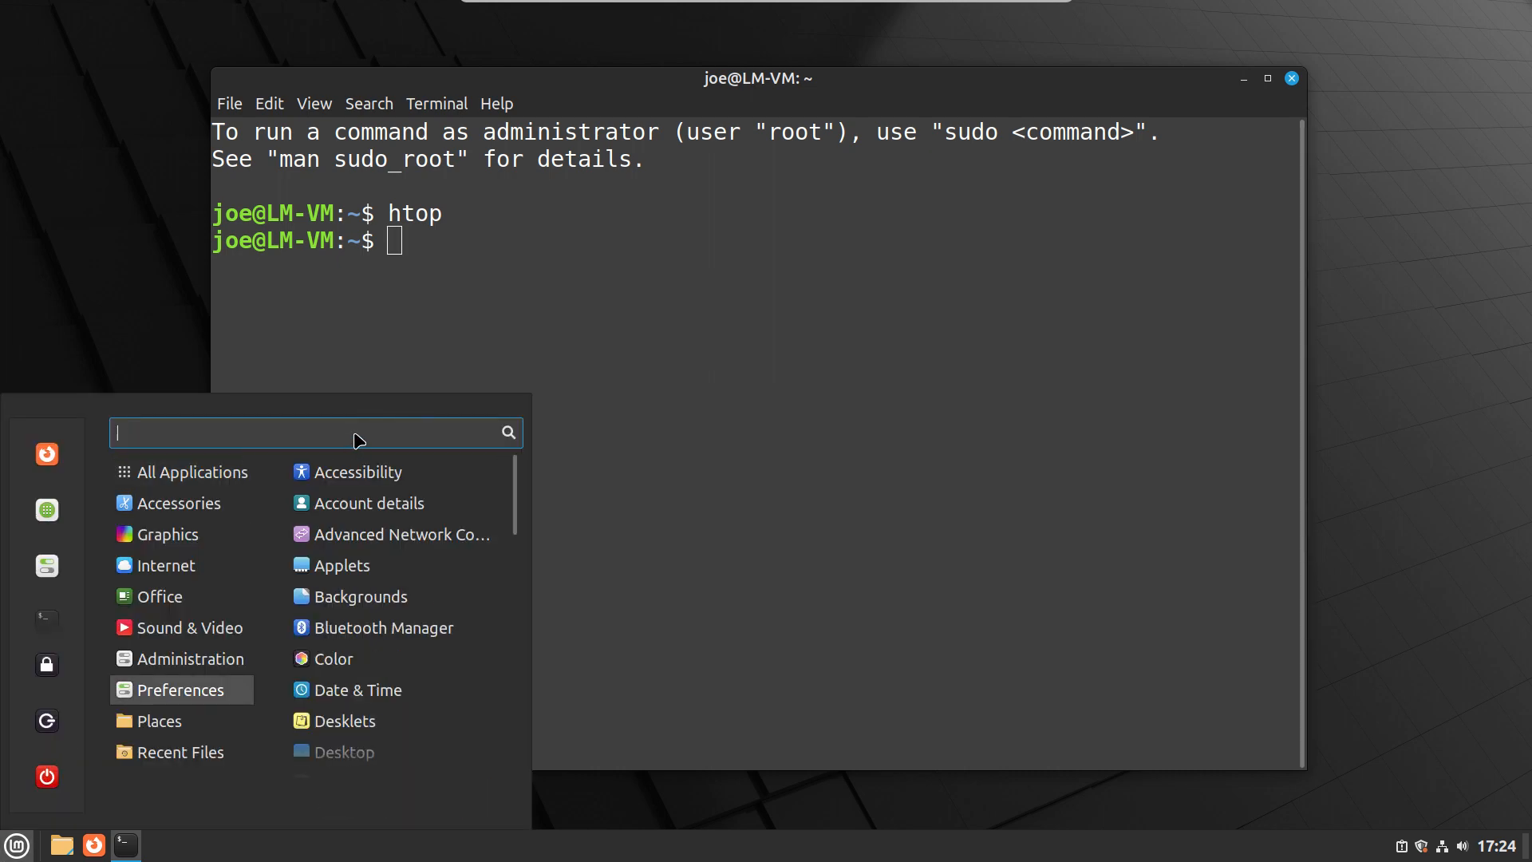
text(driver)
key(Return)
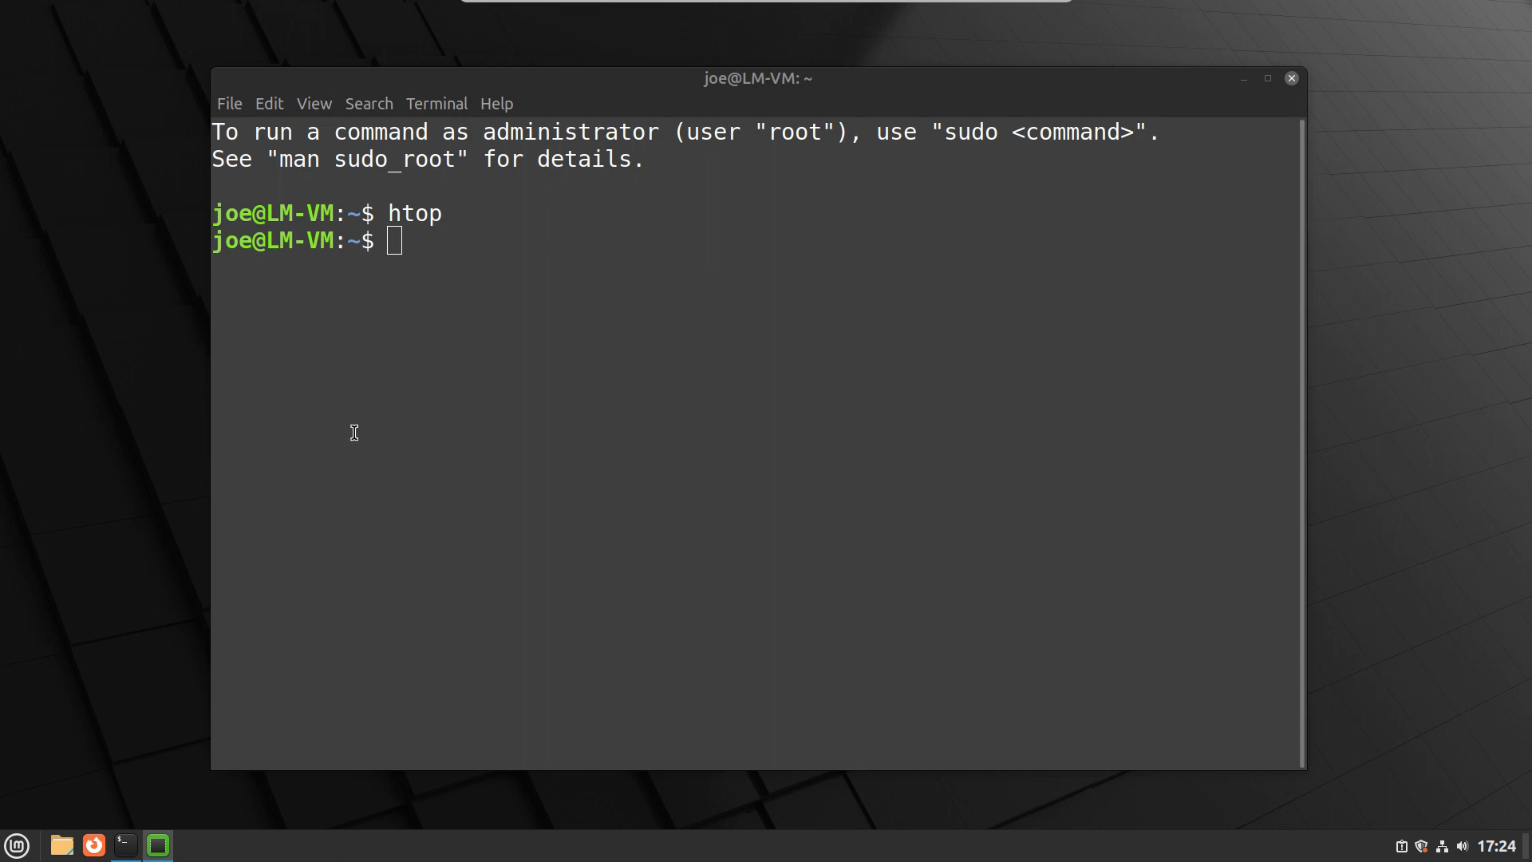
- Open Software Manager and bring its window back in front of the terminal
click(17, 845)
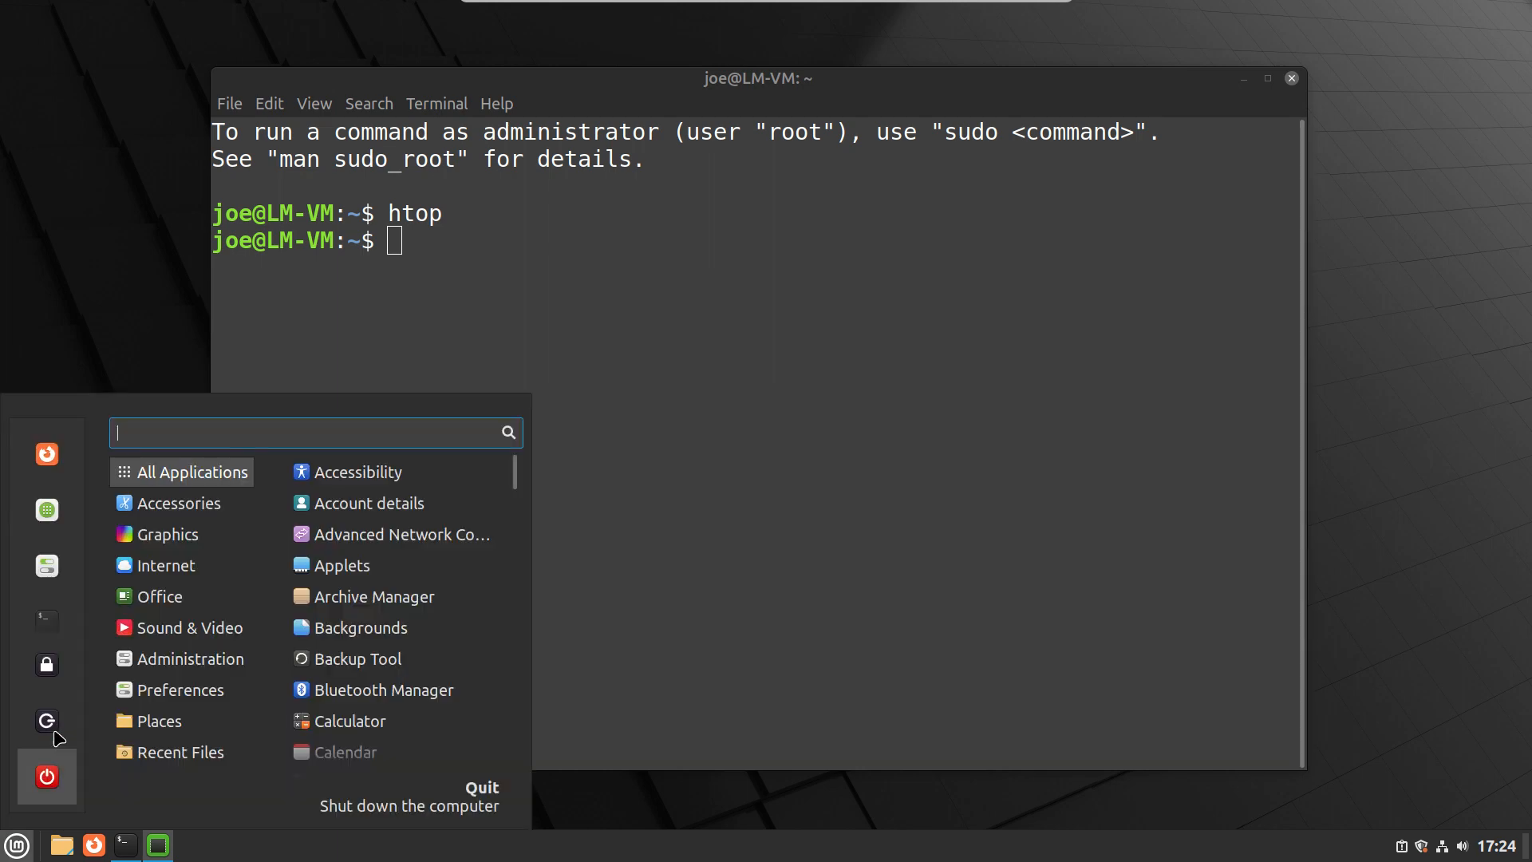
click(47, 510)
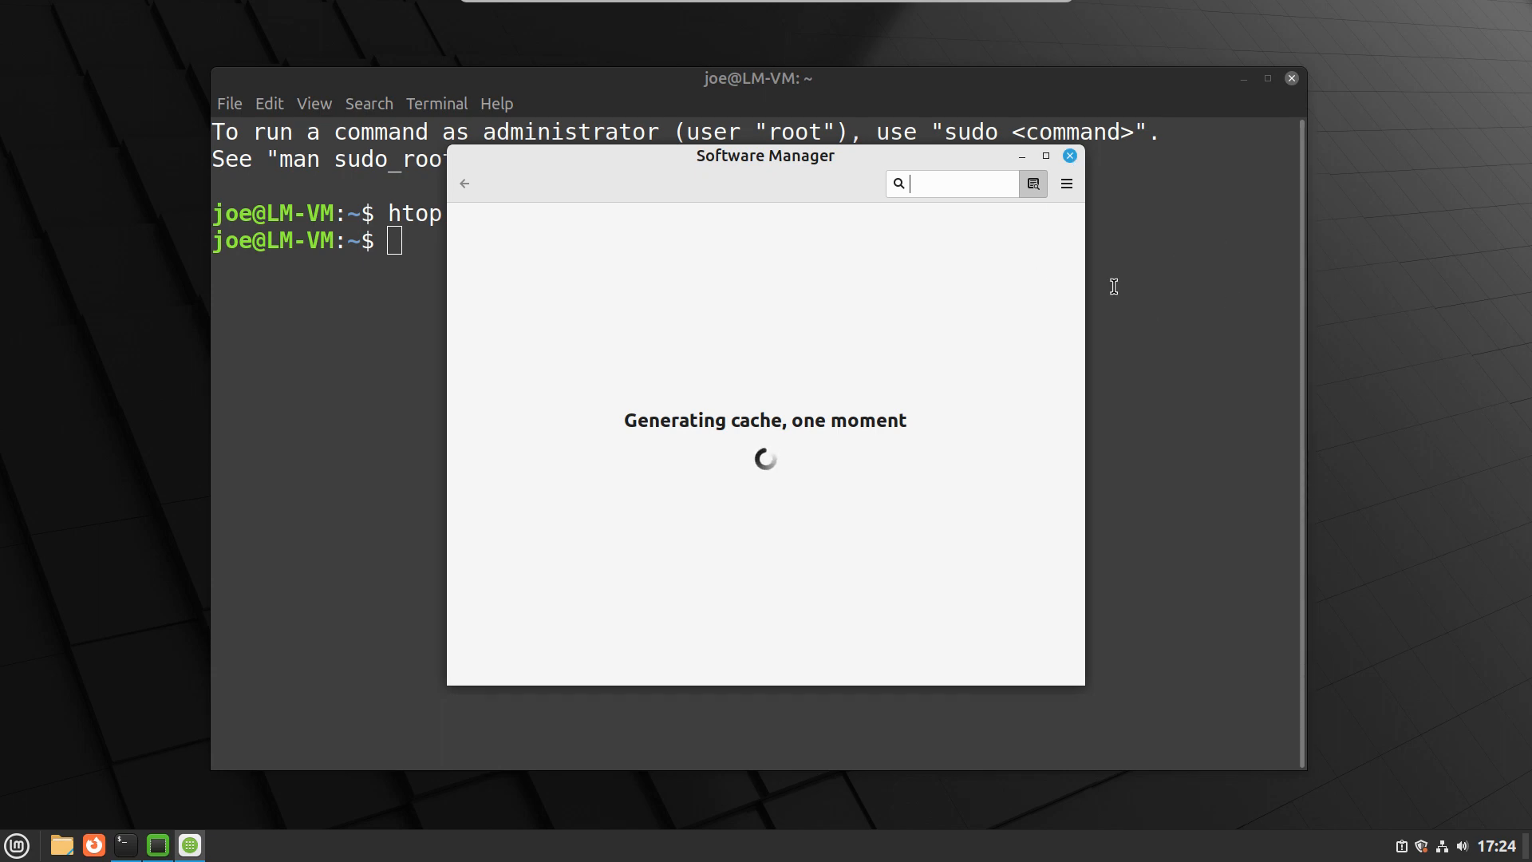
click(1125, 258)
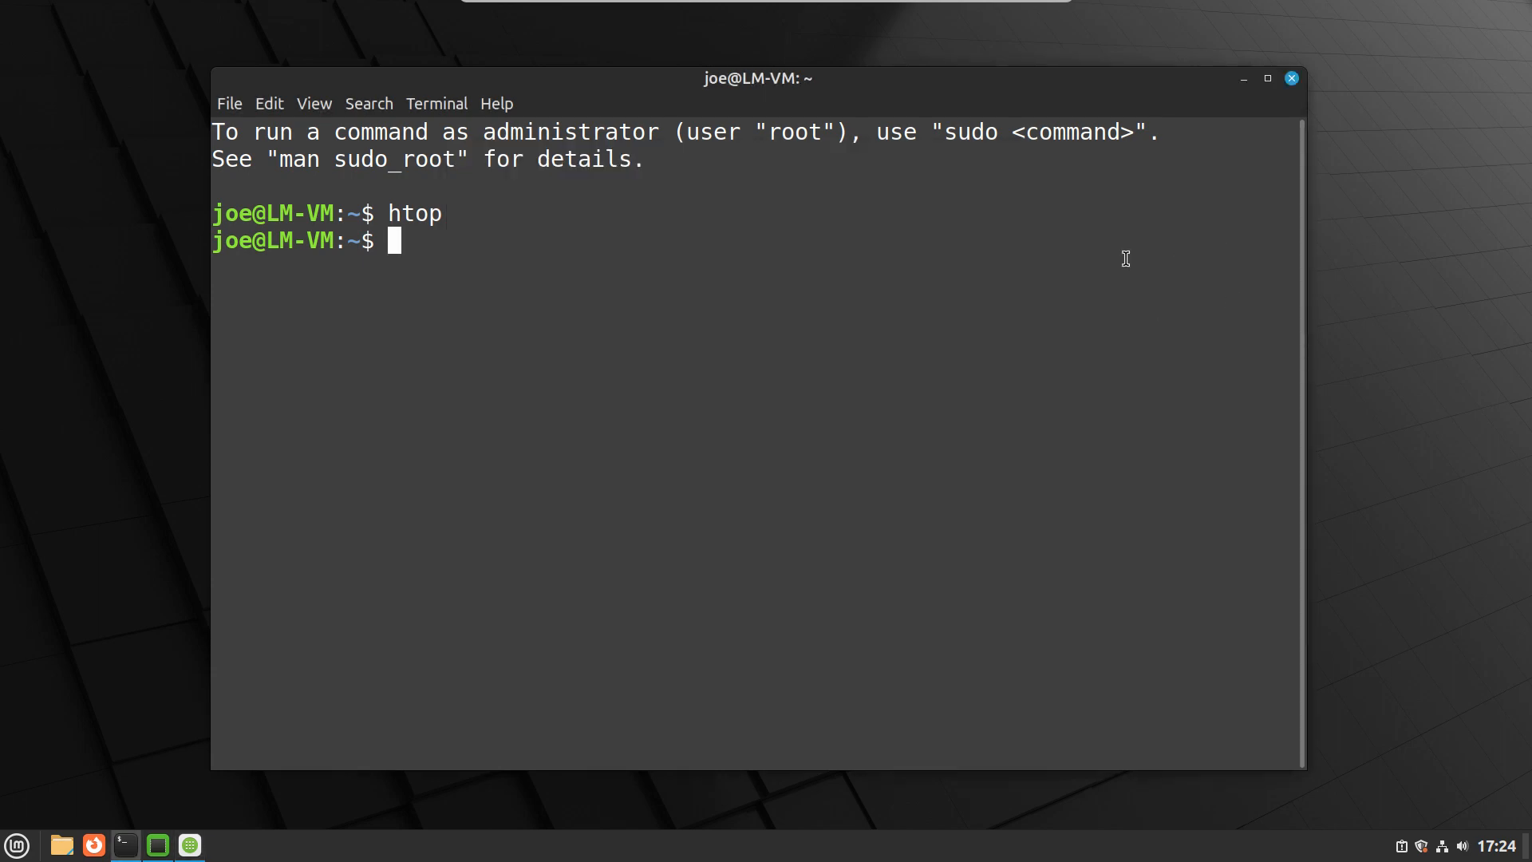
key(alt+Tab)
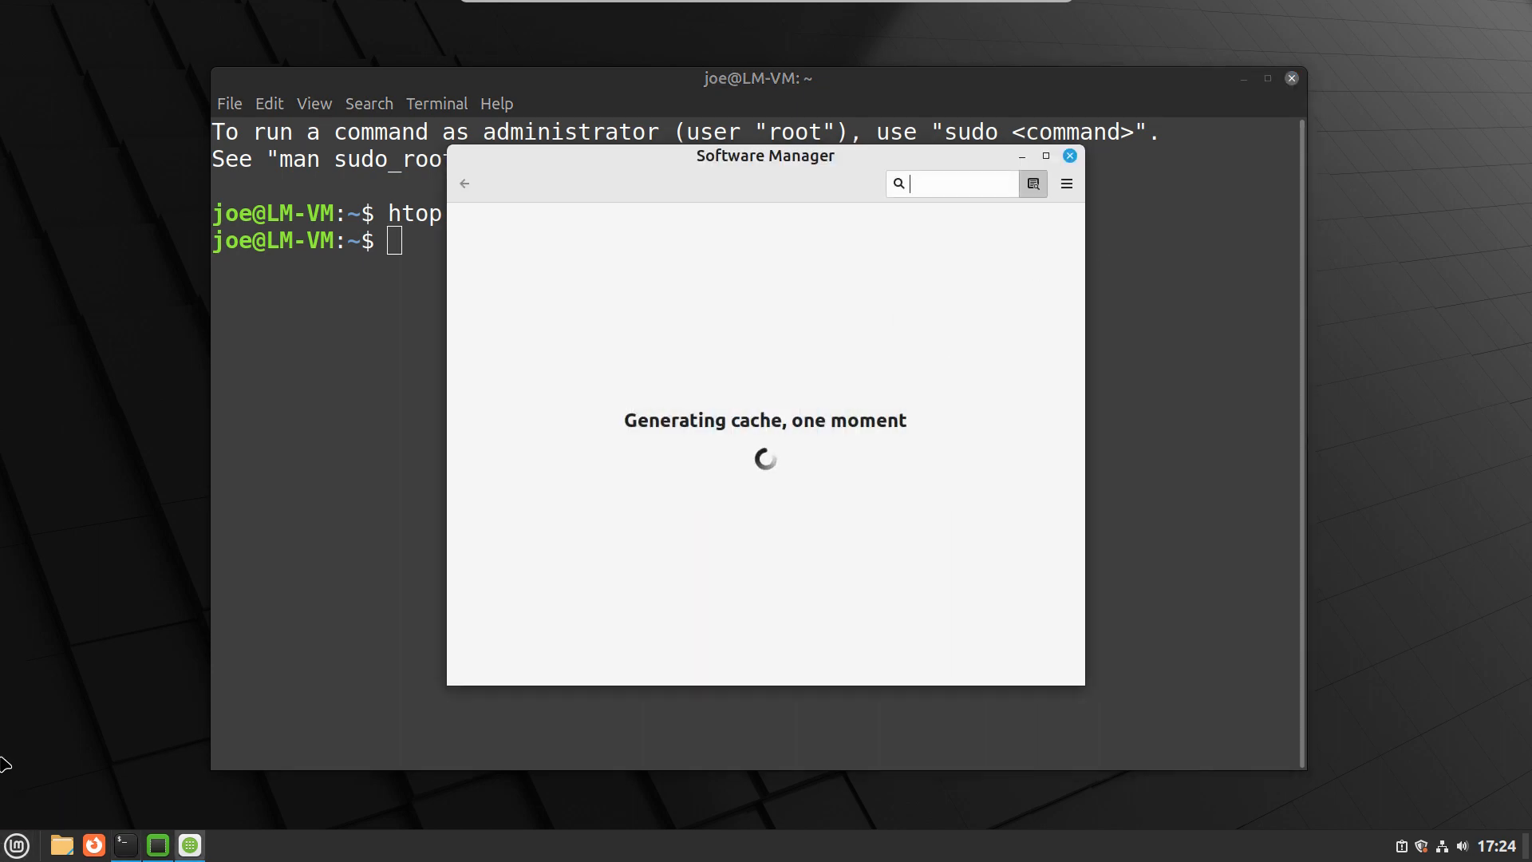
- Search the applications for "driver" again and launch another Driver Manager window
click(17, 845)
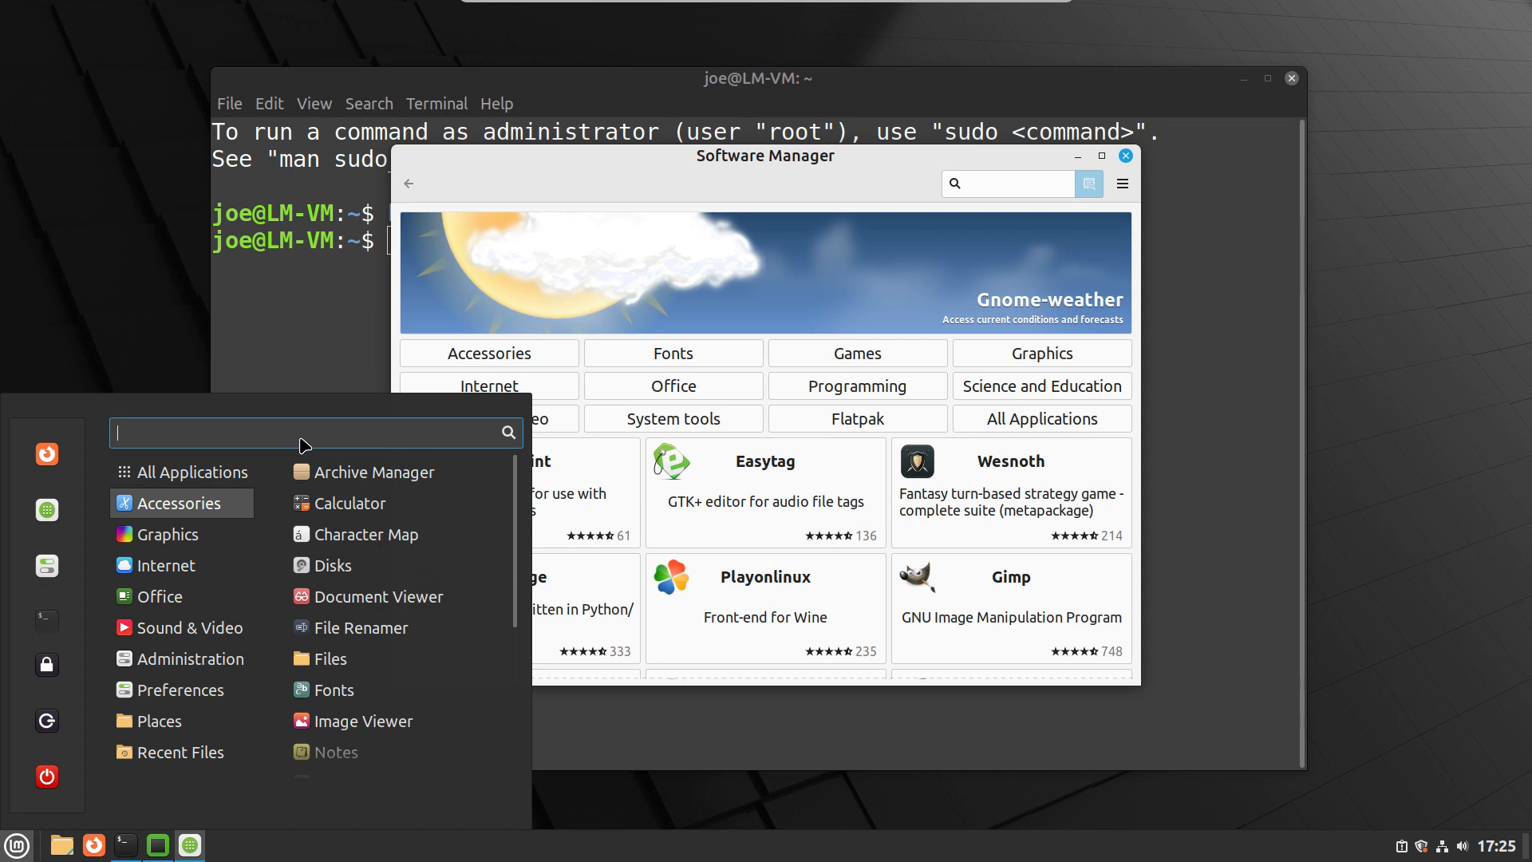
text(driver)
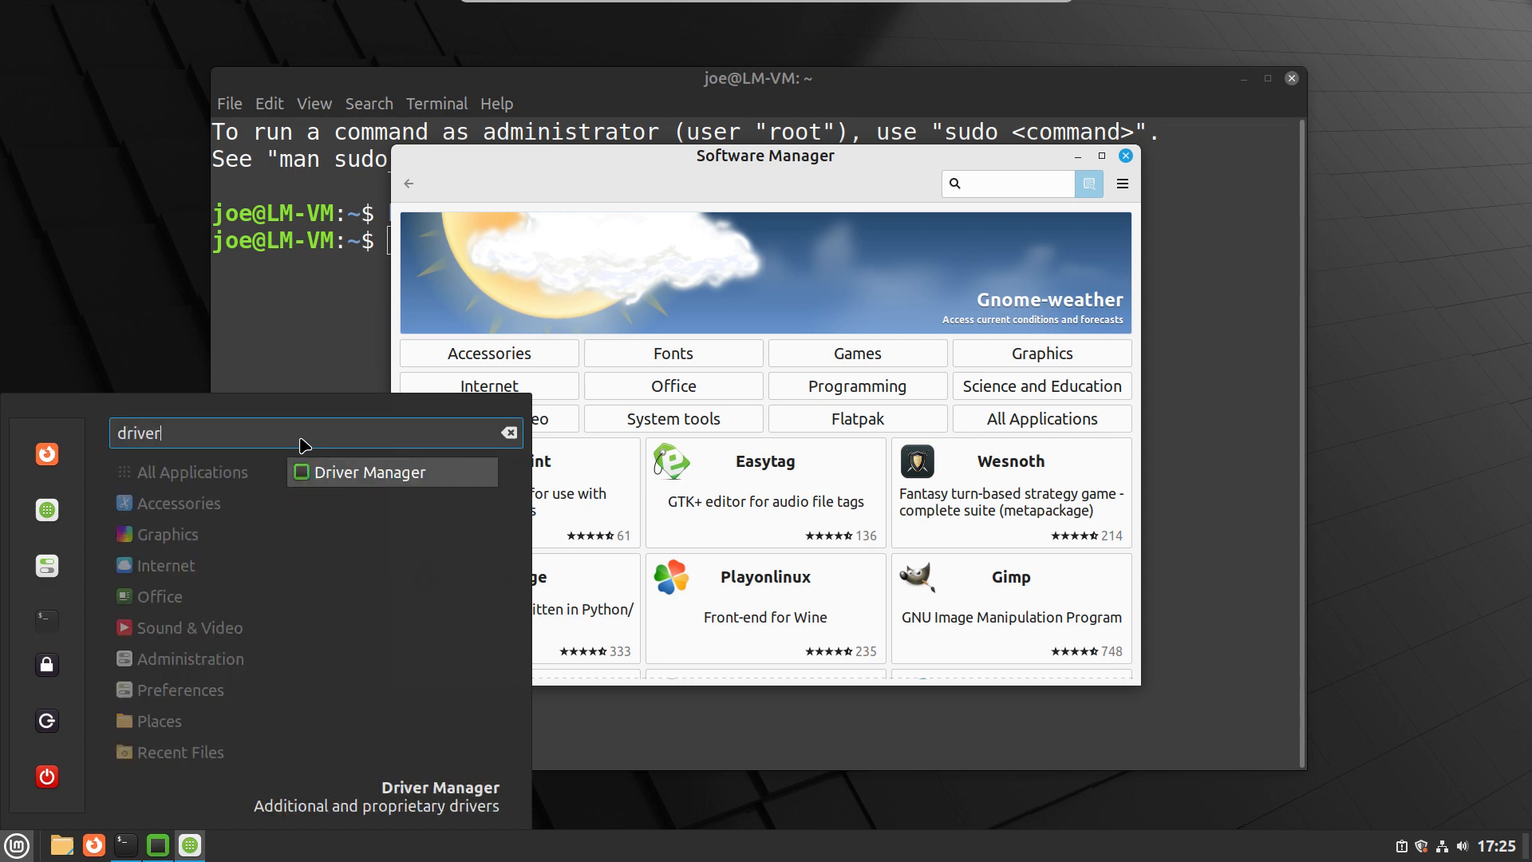
click(405, 481)
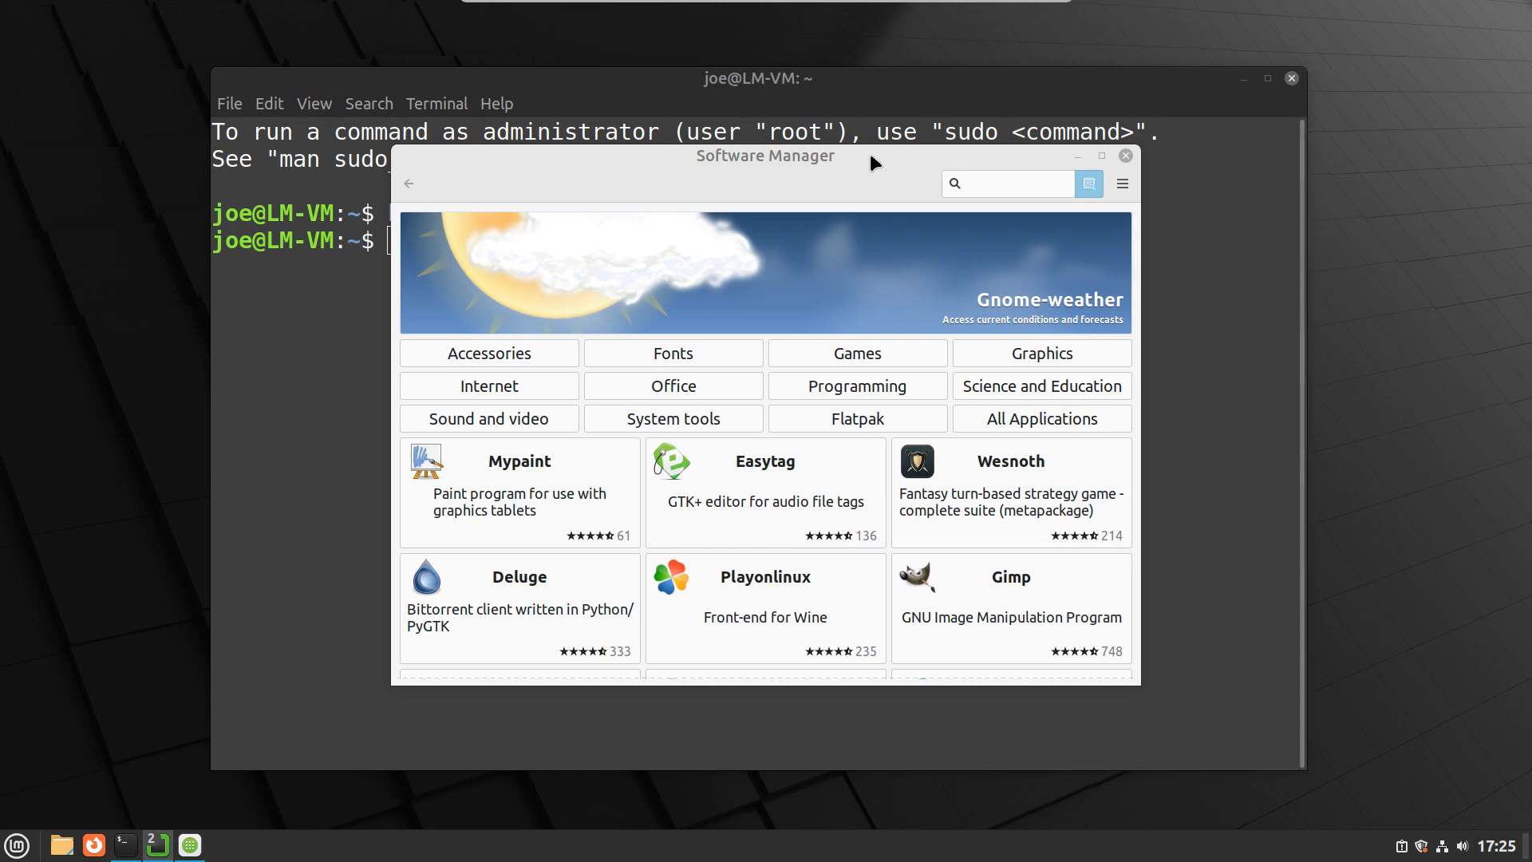
- Move the Software Manager window aside, and bring a Driver Manager window forward to check its driver status before closing it
drag(865, 150, 947, 197)
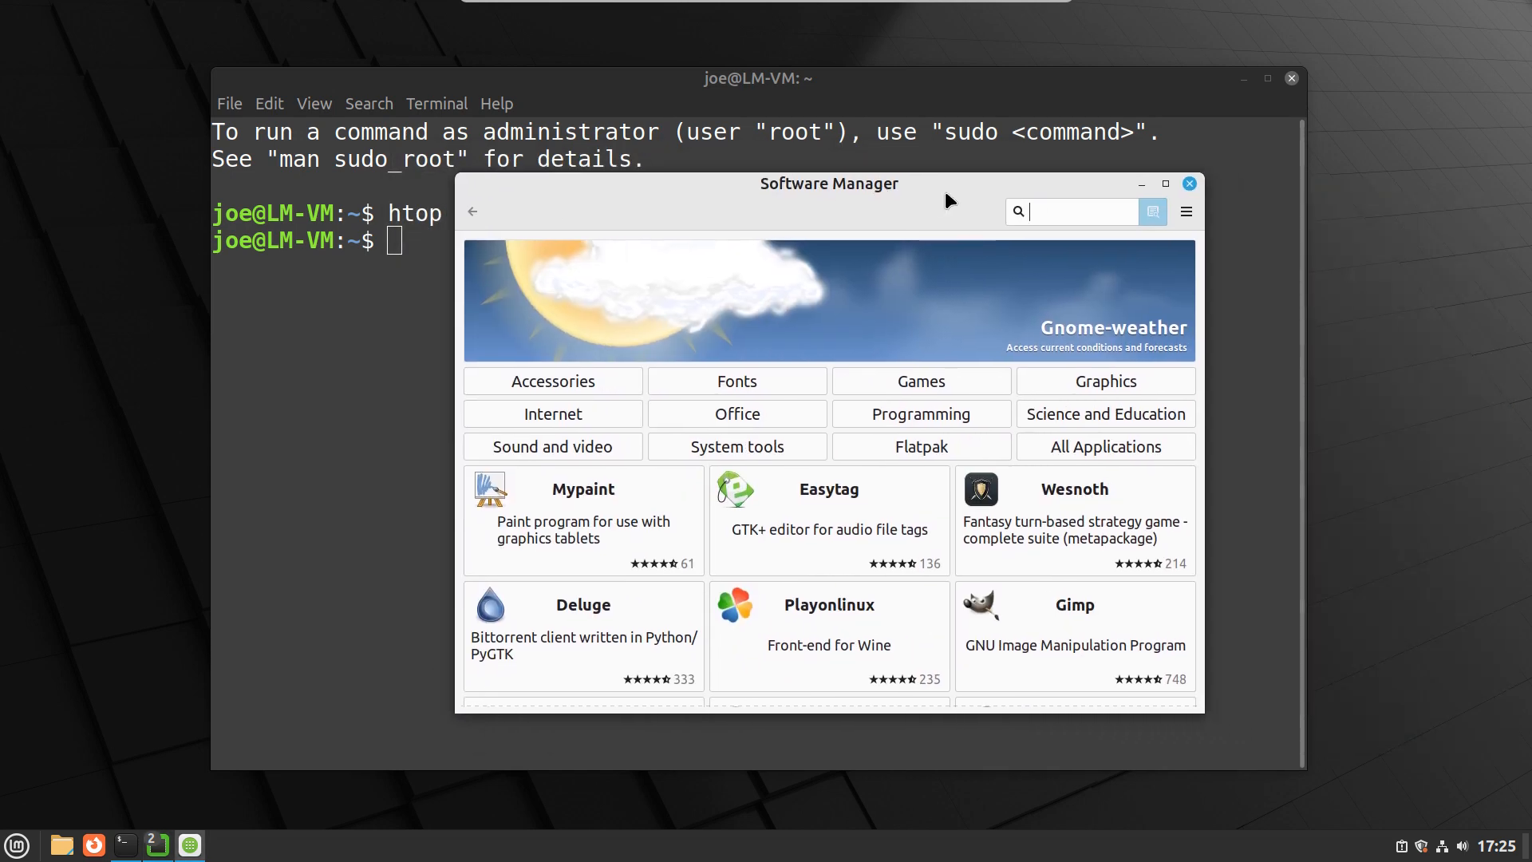
key(alt+Tab)
key(alt+Tab)
key(alt+Tab)
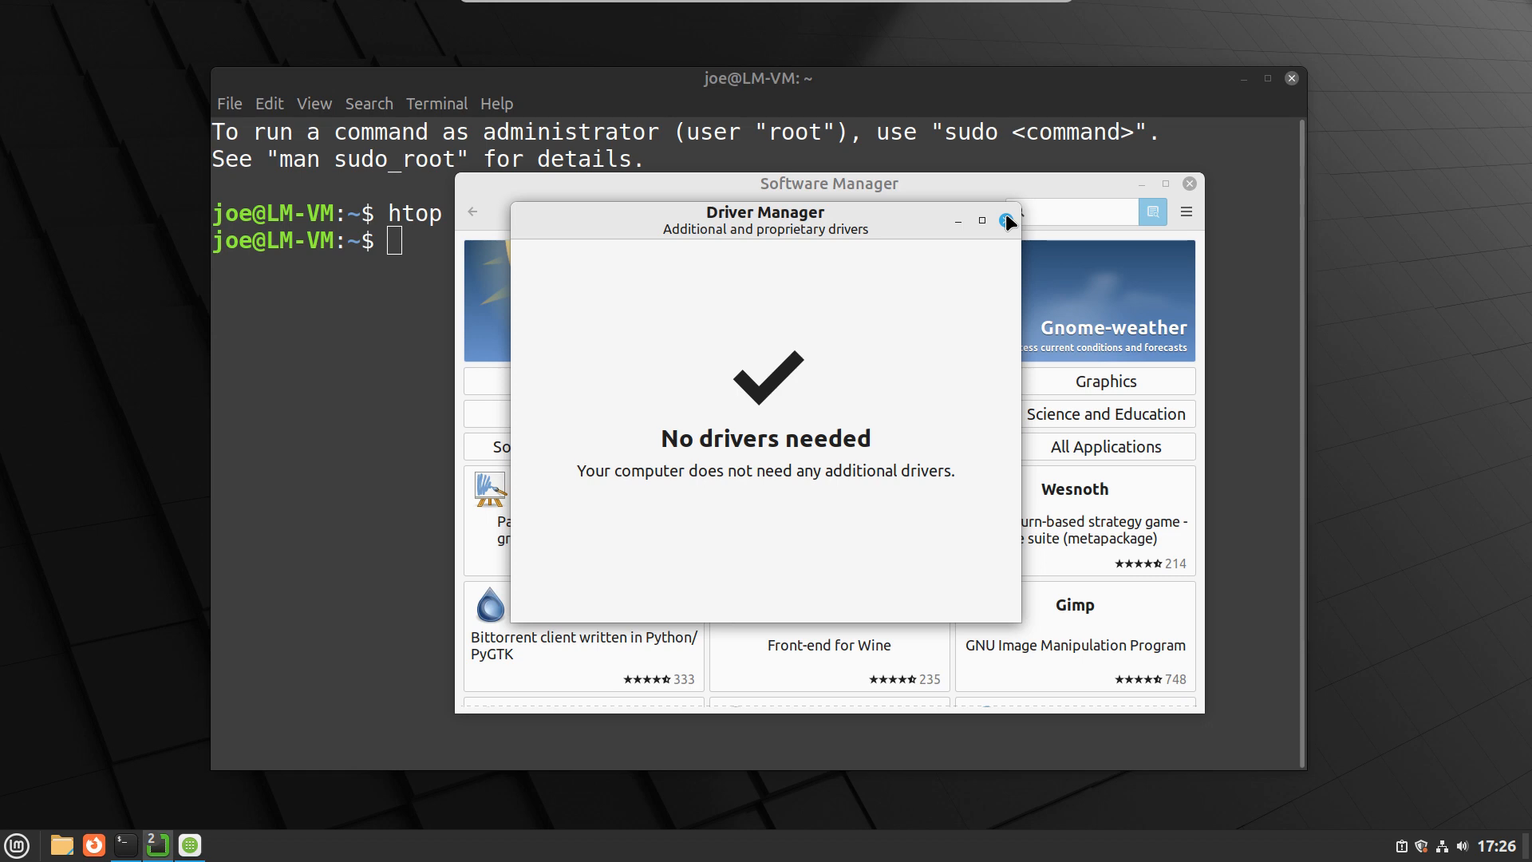
click(1006, 218)
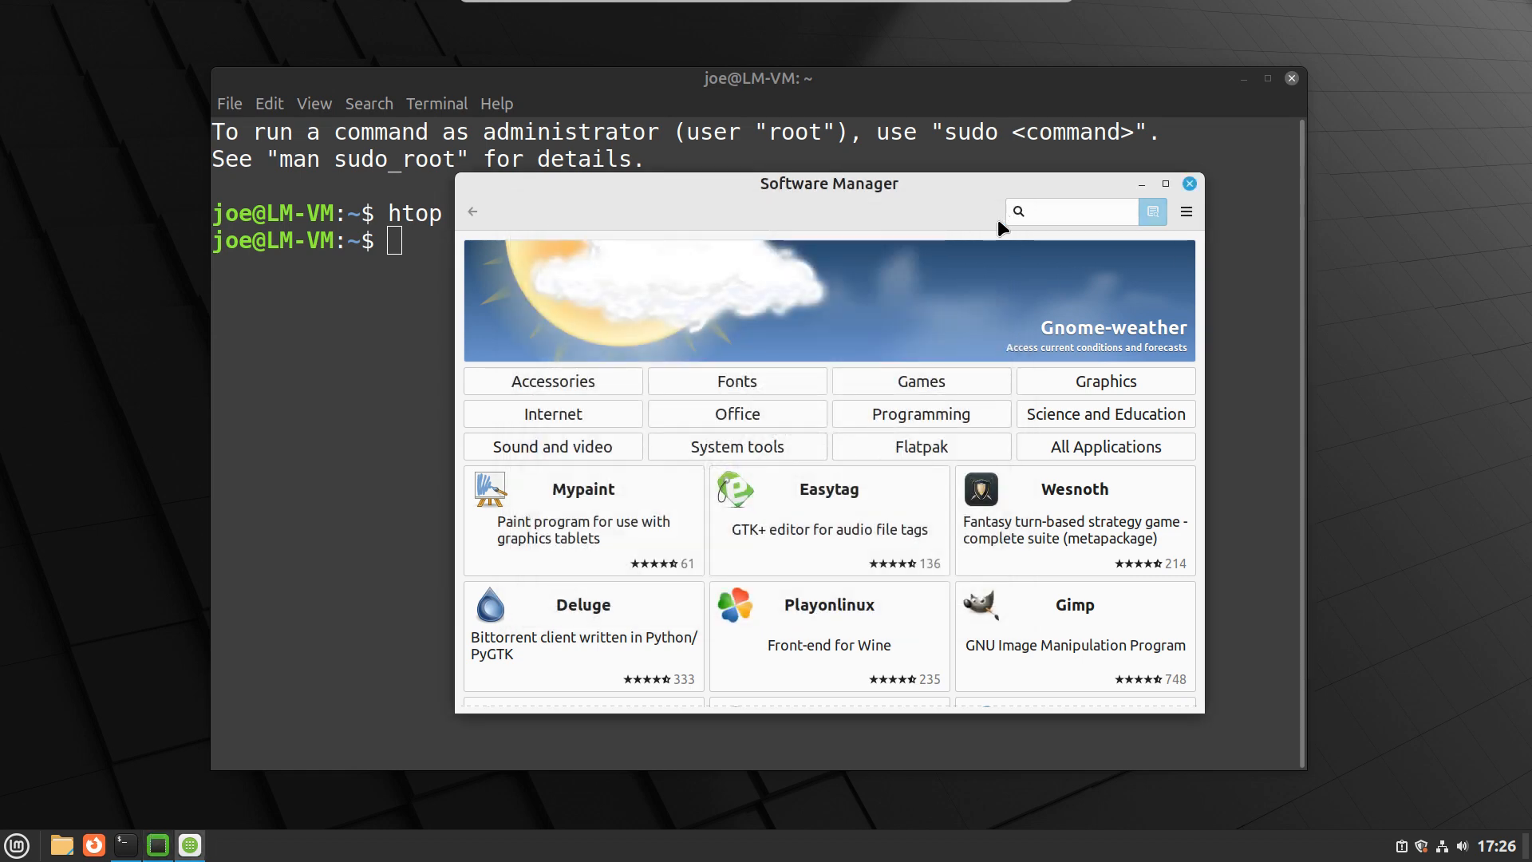
- Close Software Manager and the remaining Driver Manager window, leaving only the terminal open
click(1187, 185)
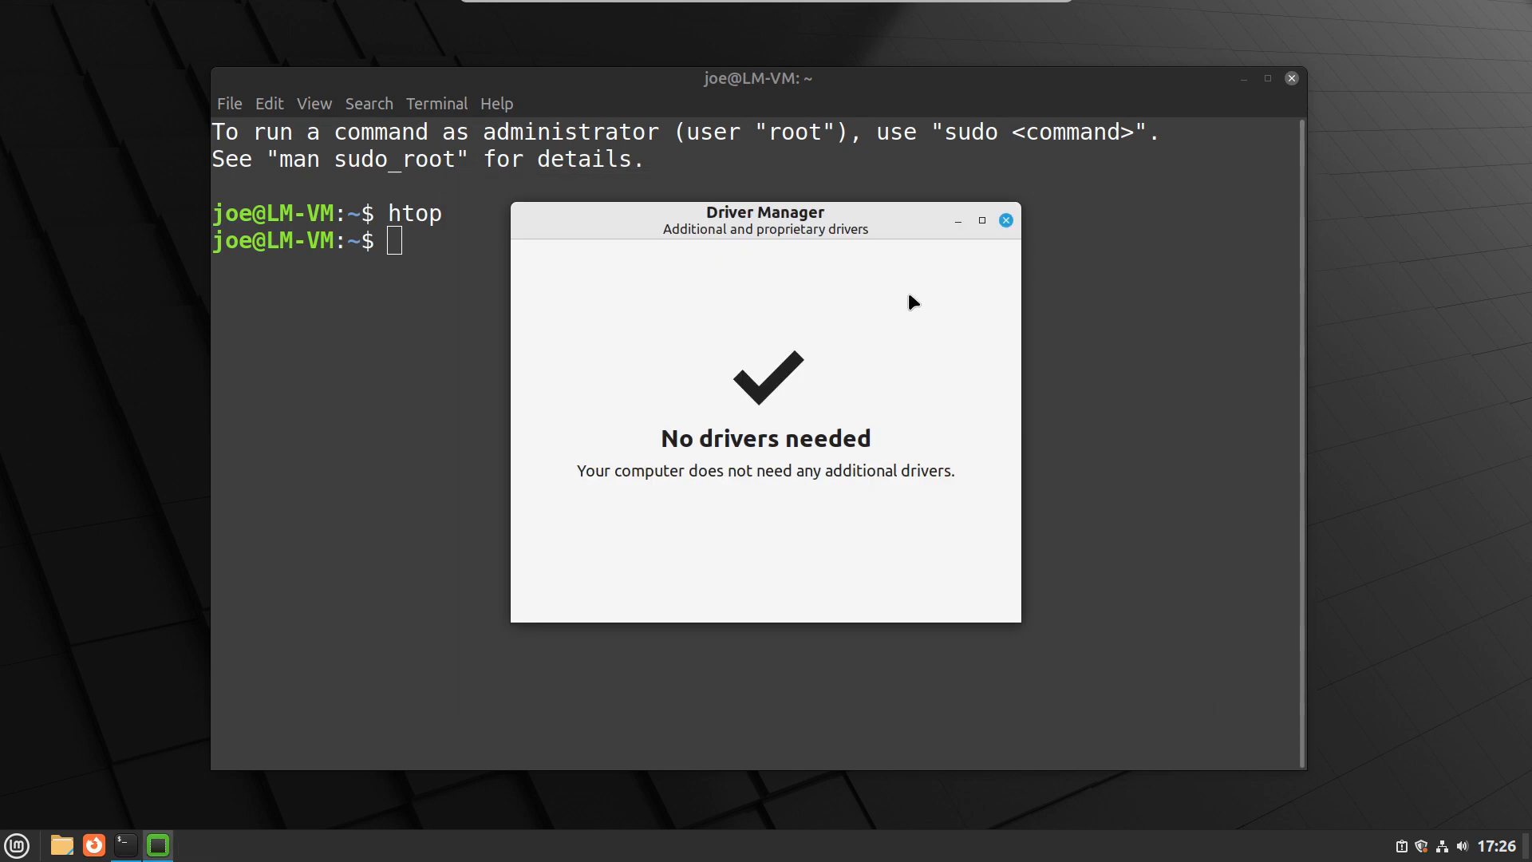
click(984, 220)
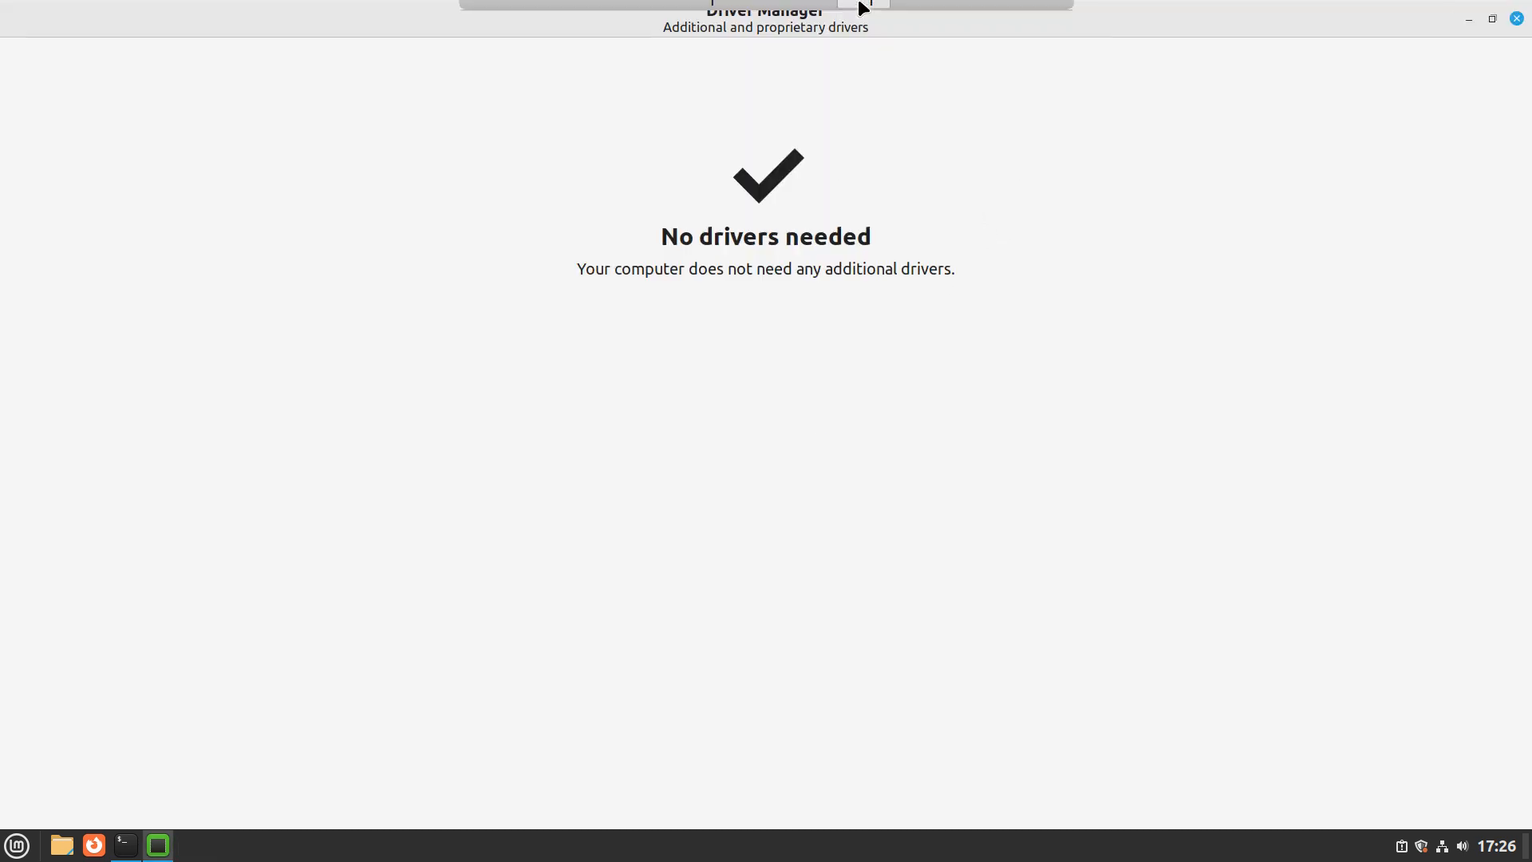
double_click(1169, 14)
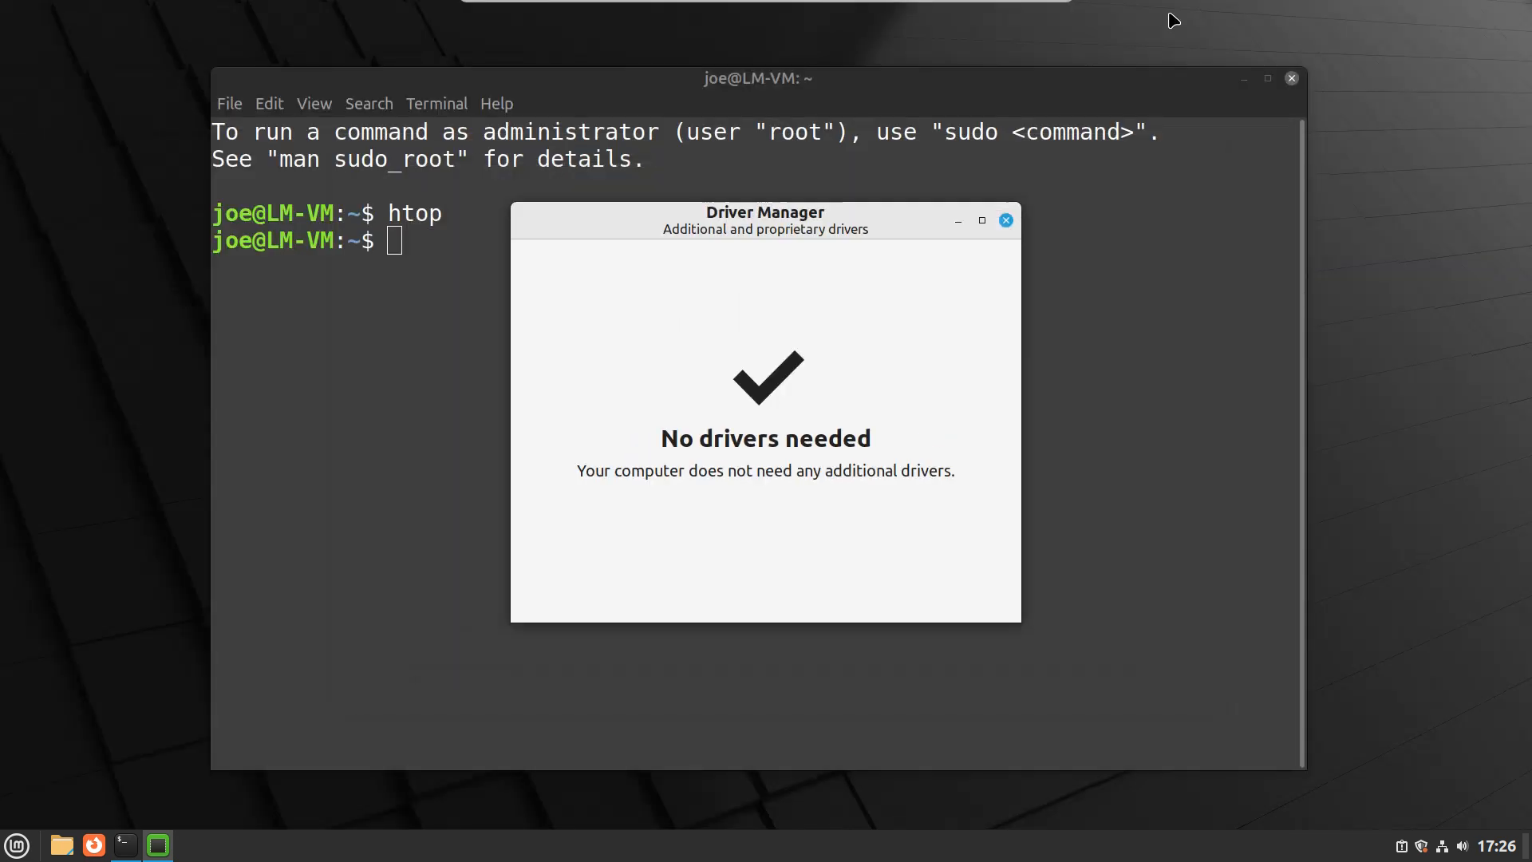
click(999, 220)
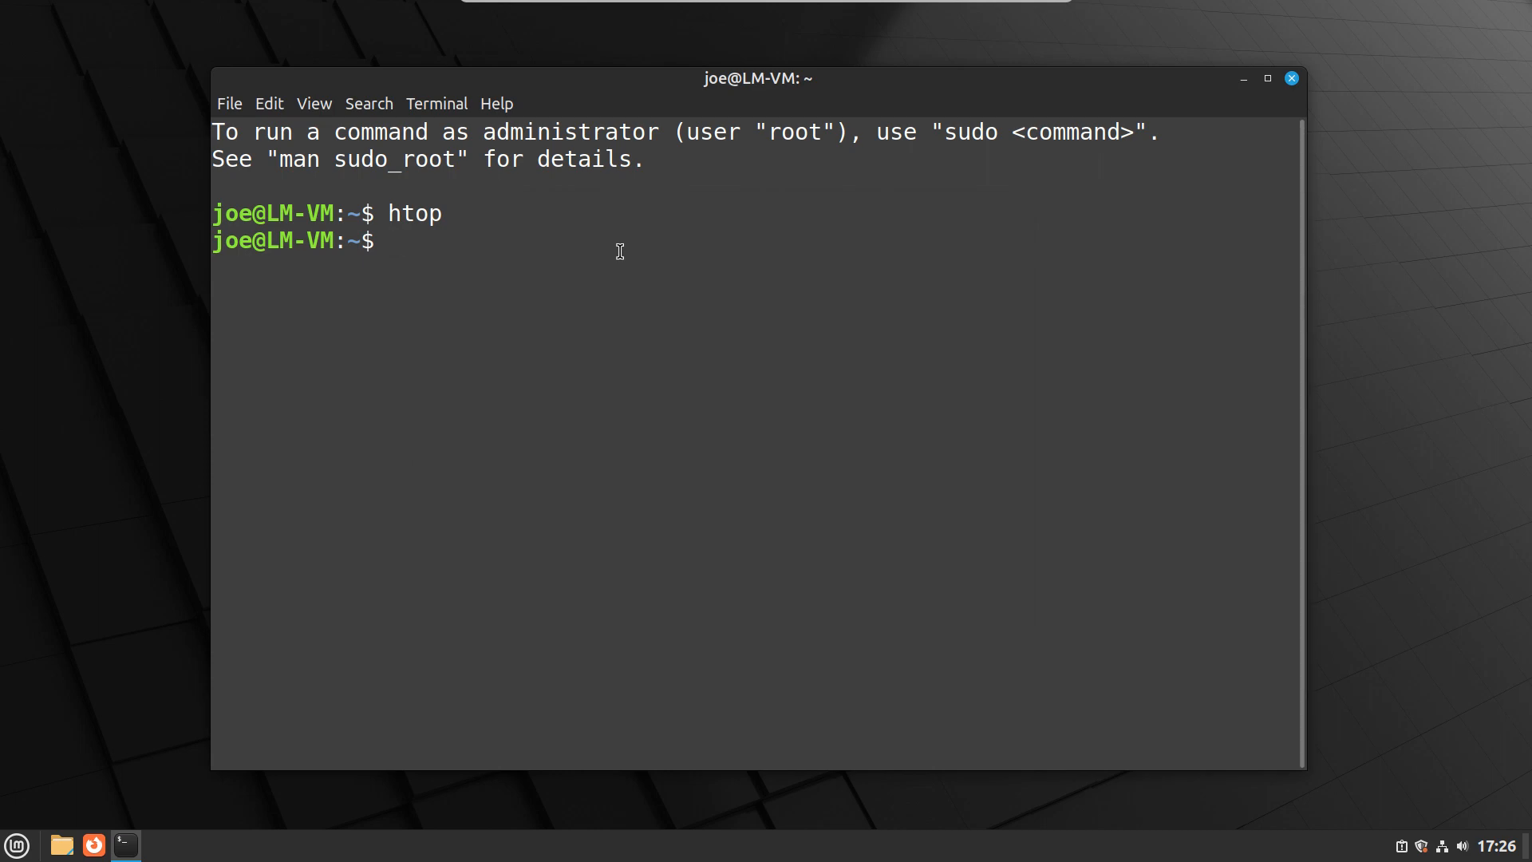
- Power off the guest system by running poweroff in the terminal
text(poweroff)
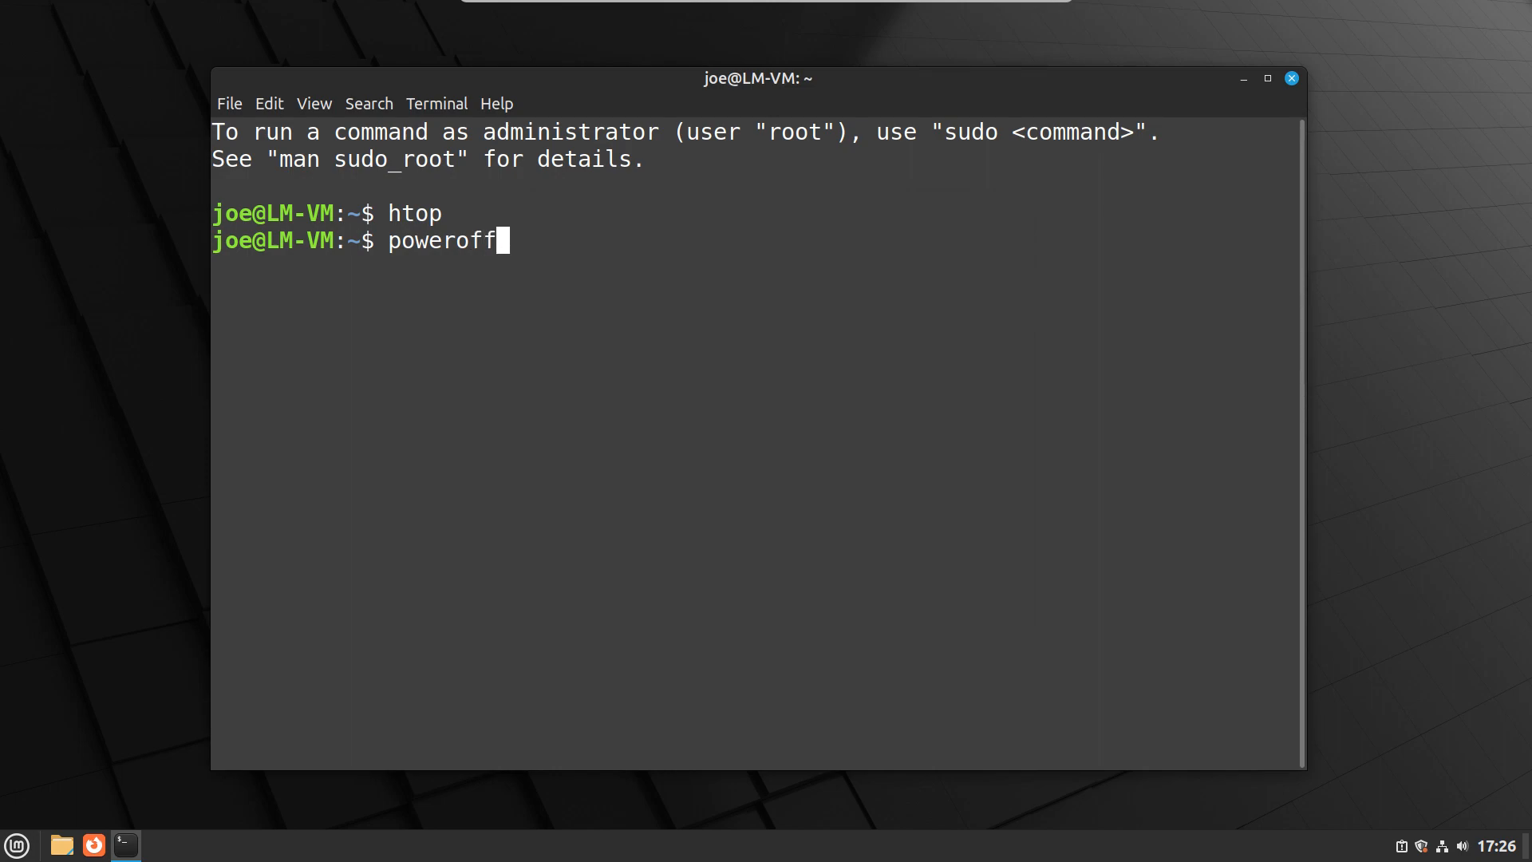
key(Return)
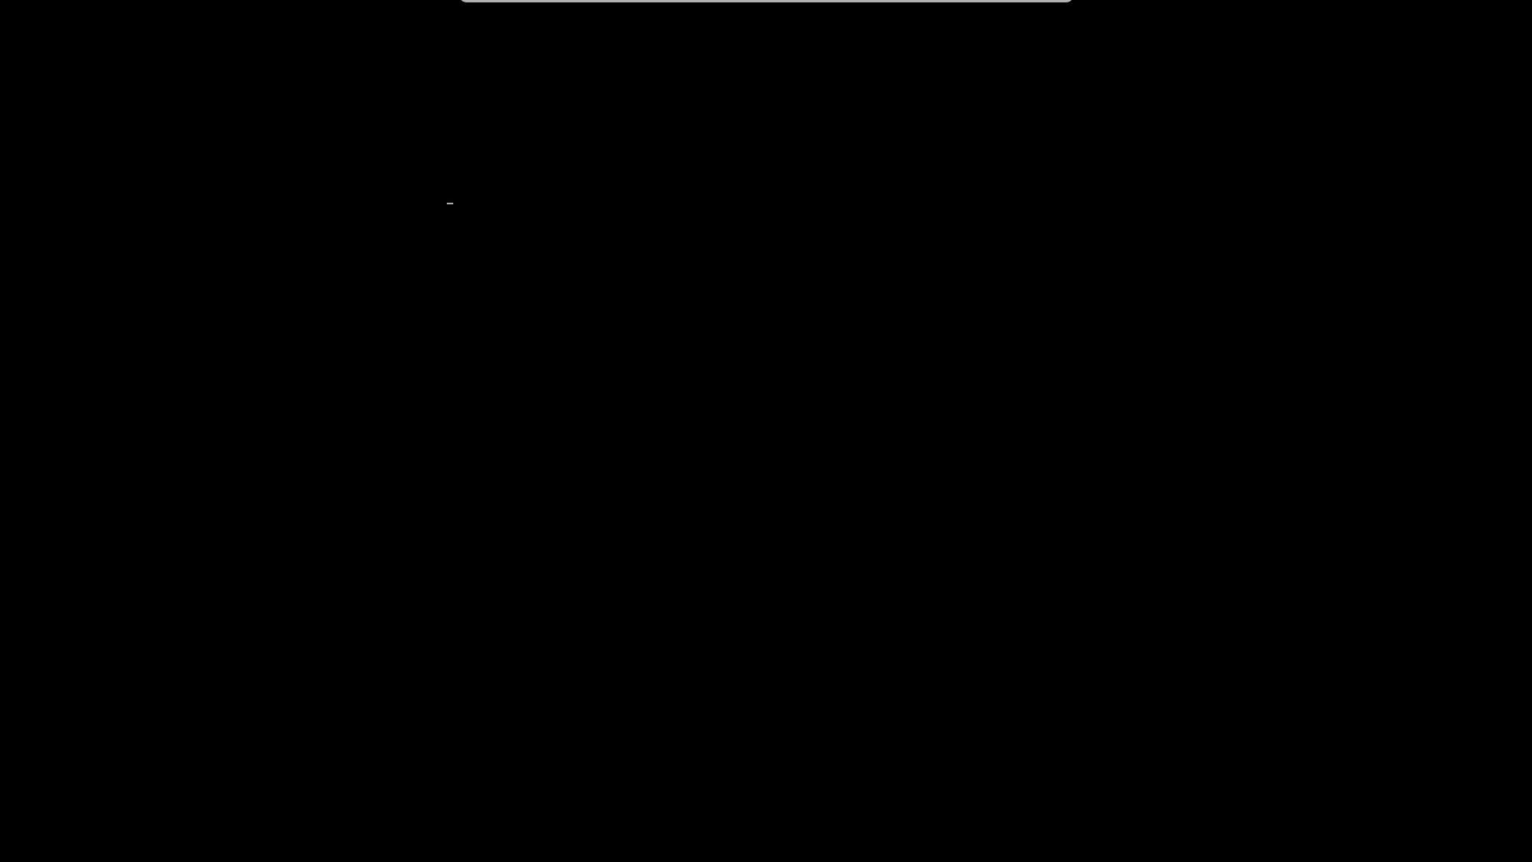